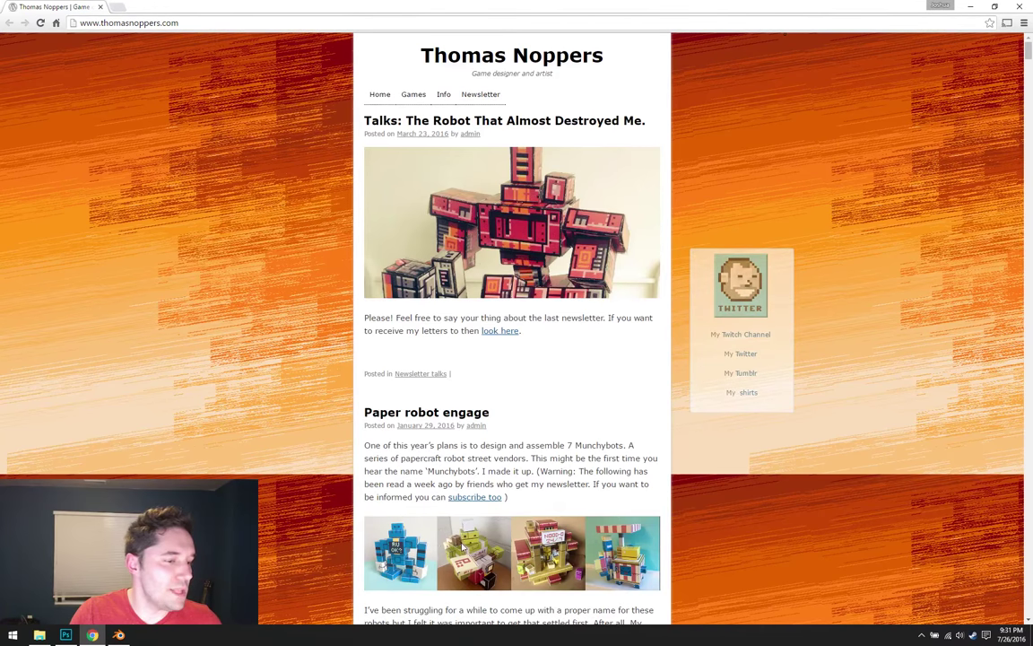
- Open the Munchybots row image from the "Paper robot engage" post in its own tab, view it, and minimize the browser
scroll(416, 493, down, 2)
scroll(467, 401, down, 4)
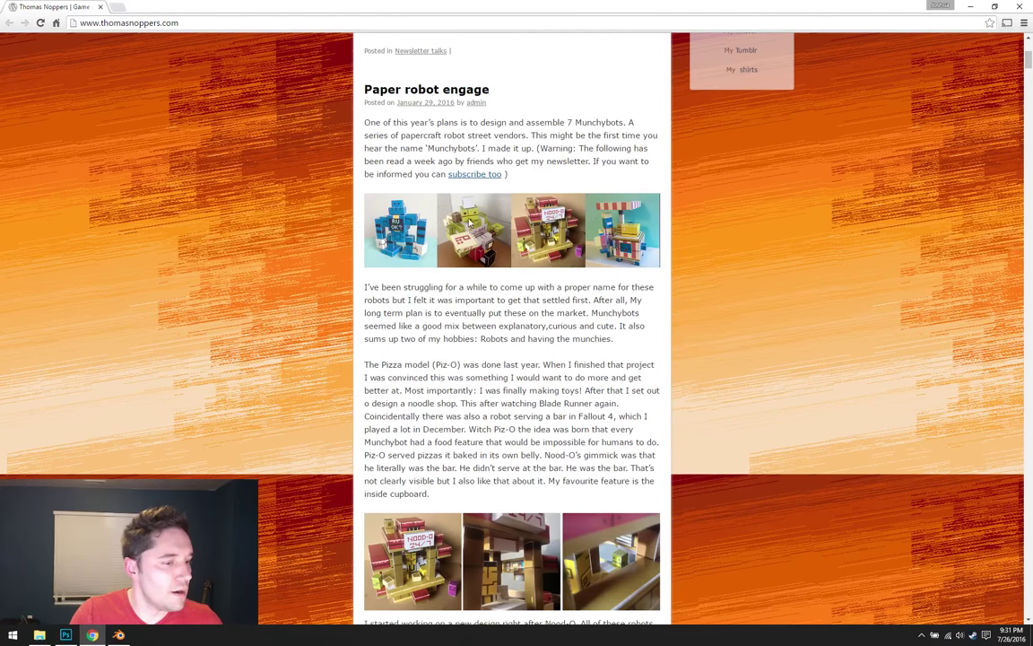
right_click(481, 256)
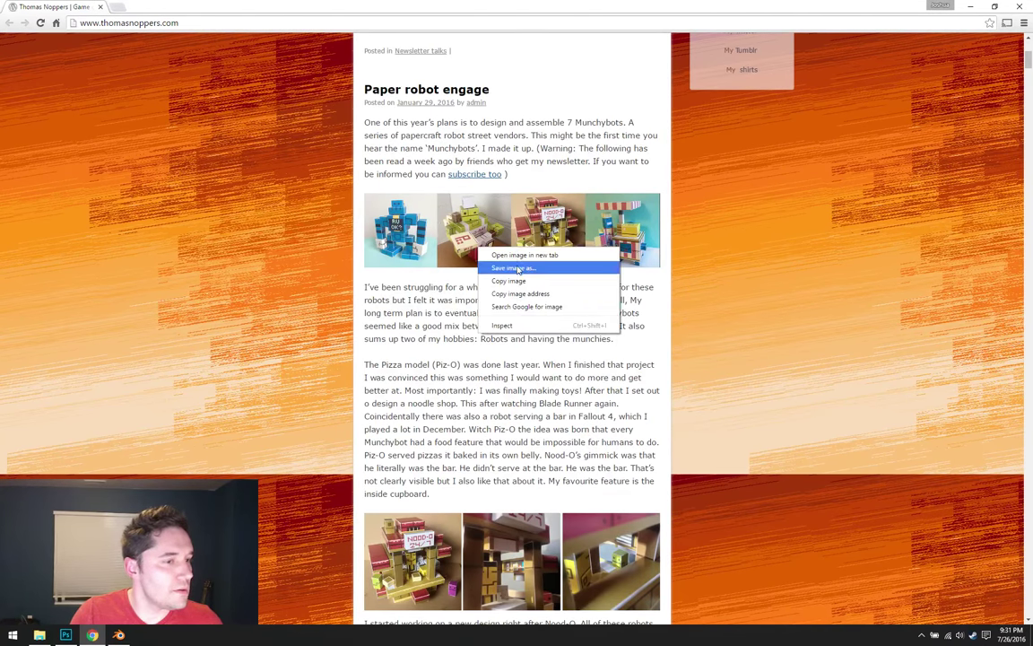
click(516, 260)
click(168, 8)
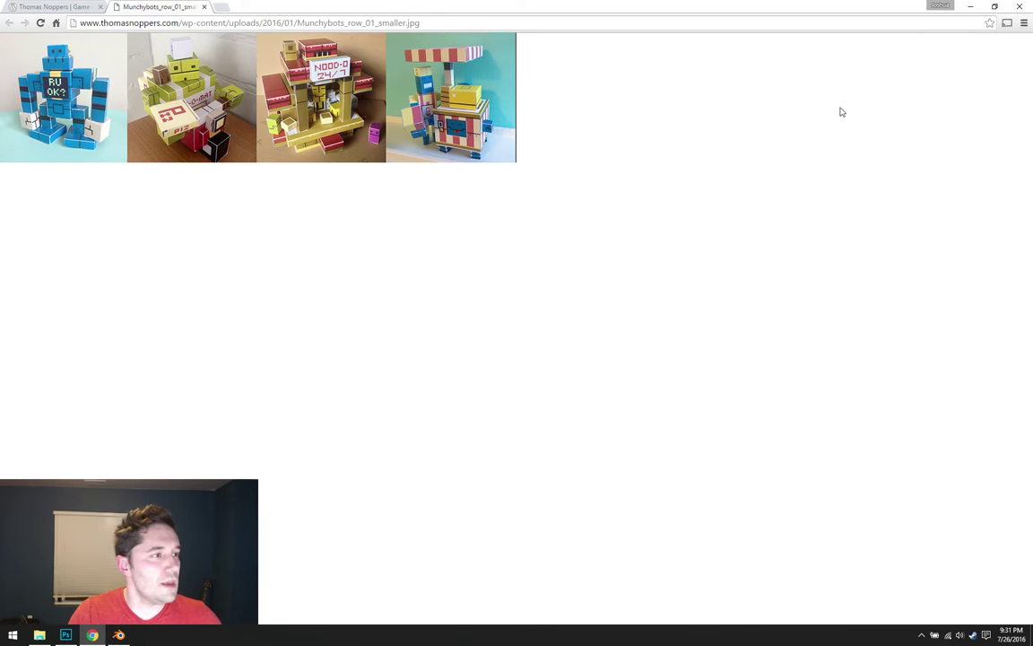
click(970, 7)
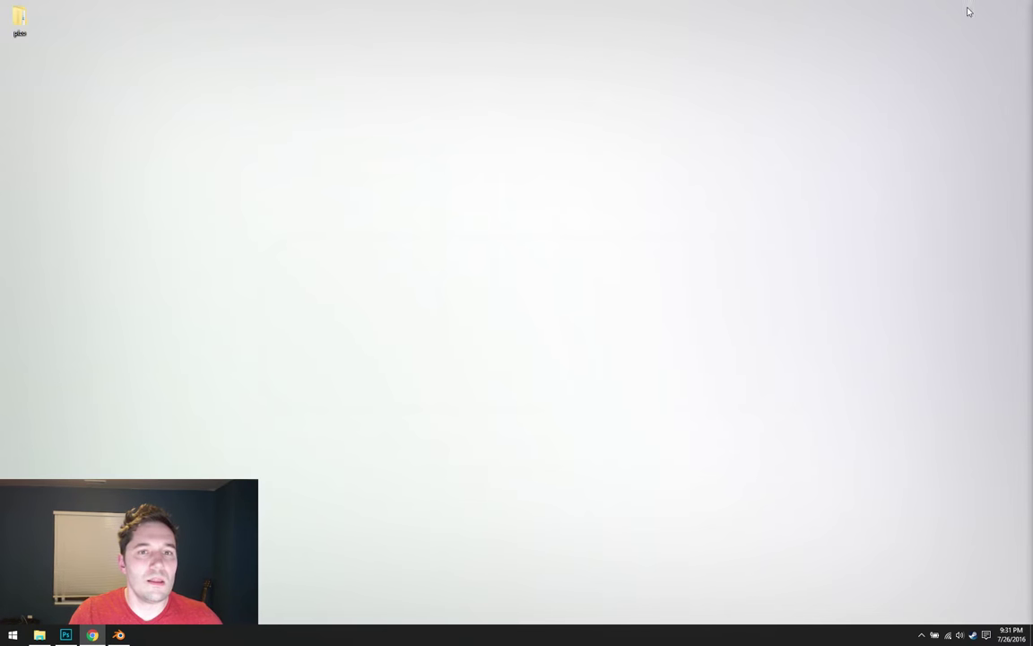
- Switch to Photoshop and open Pizo.psd from the pizo project's Textures folder
click(66, 636)
click(39, 634)
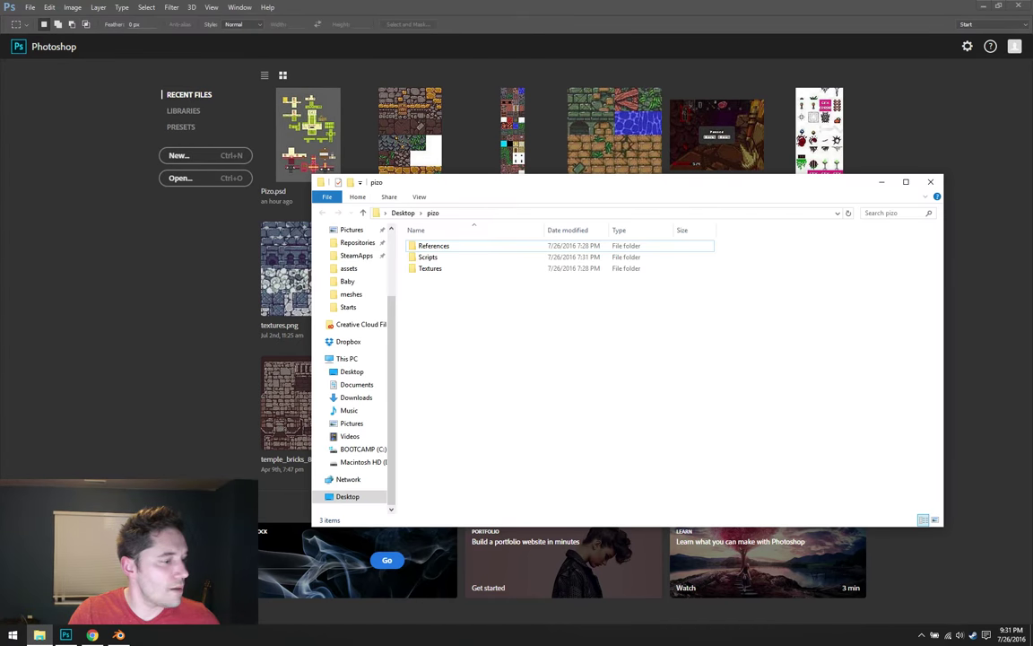
double_click(433, 246)
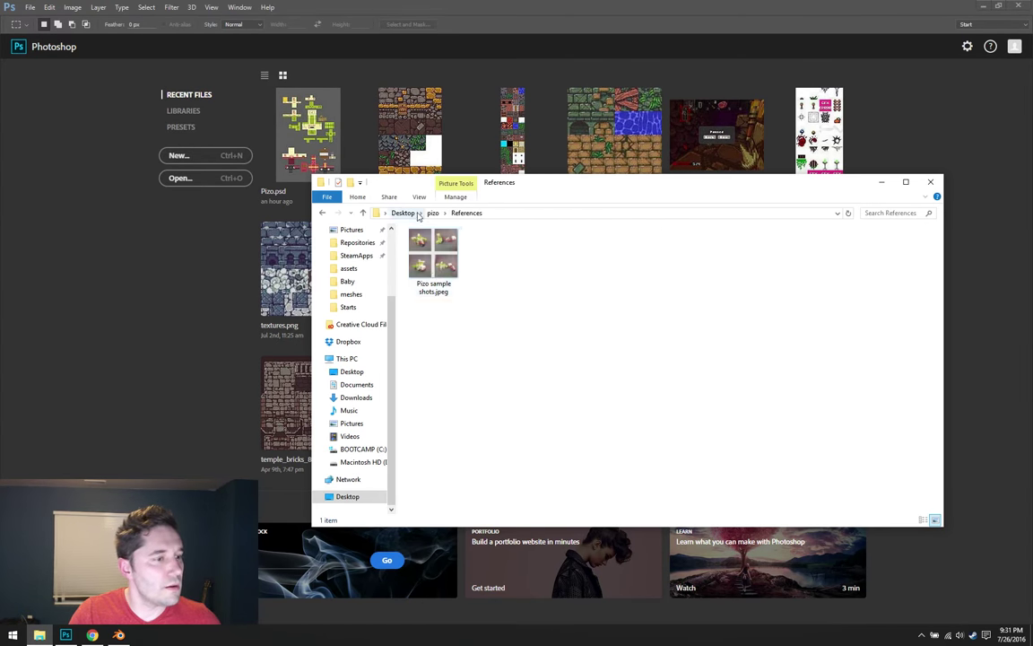
click(433, 213)
double_click(443, 267)
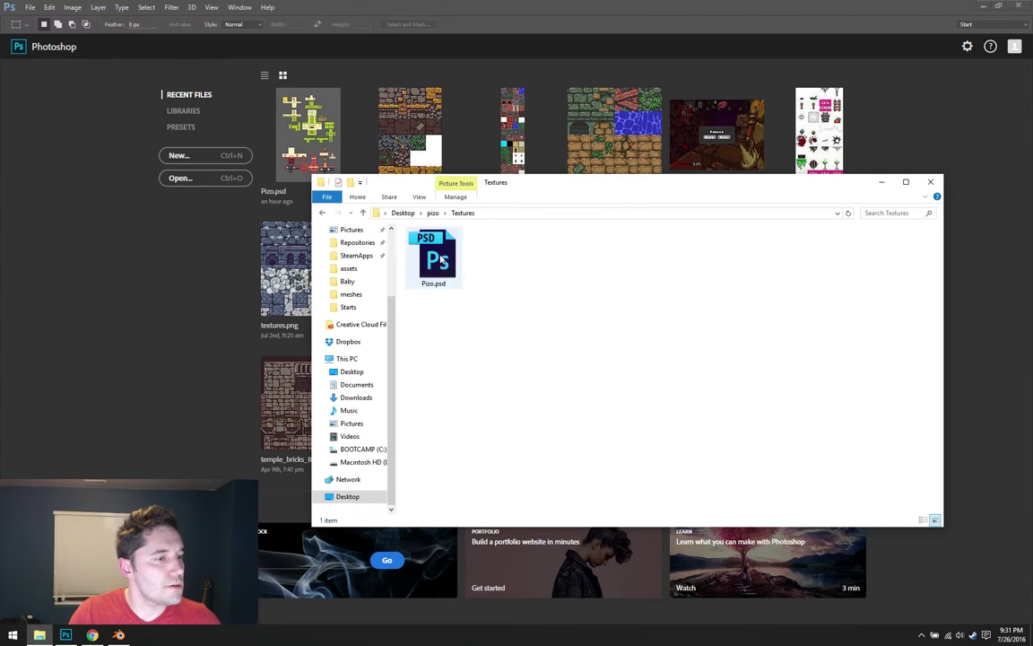
drag(441, 260, 223, 272)
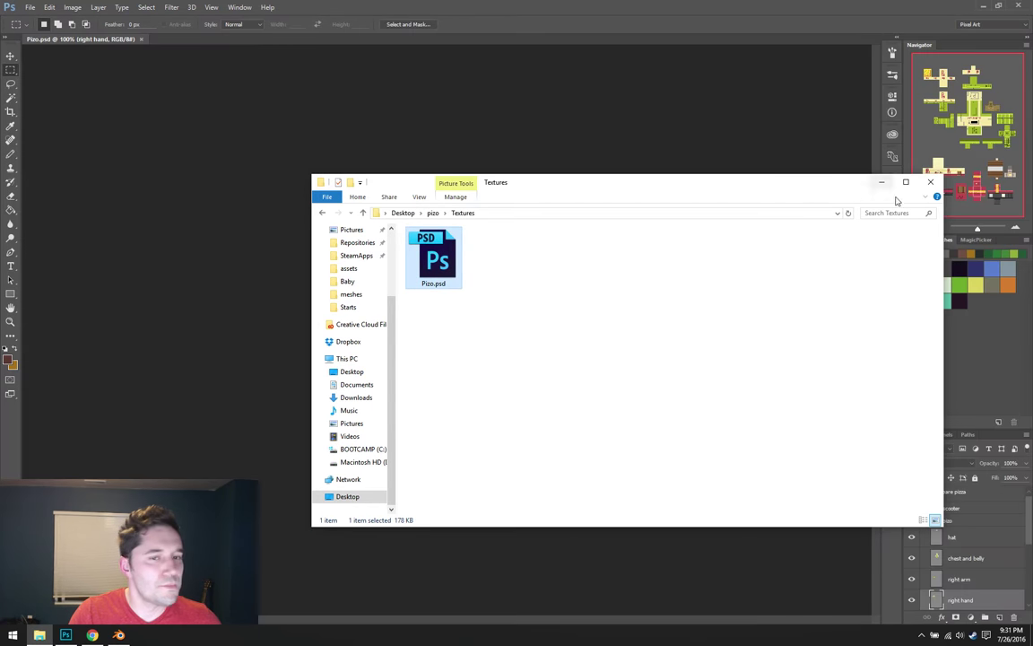
click(881, 182)
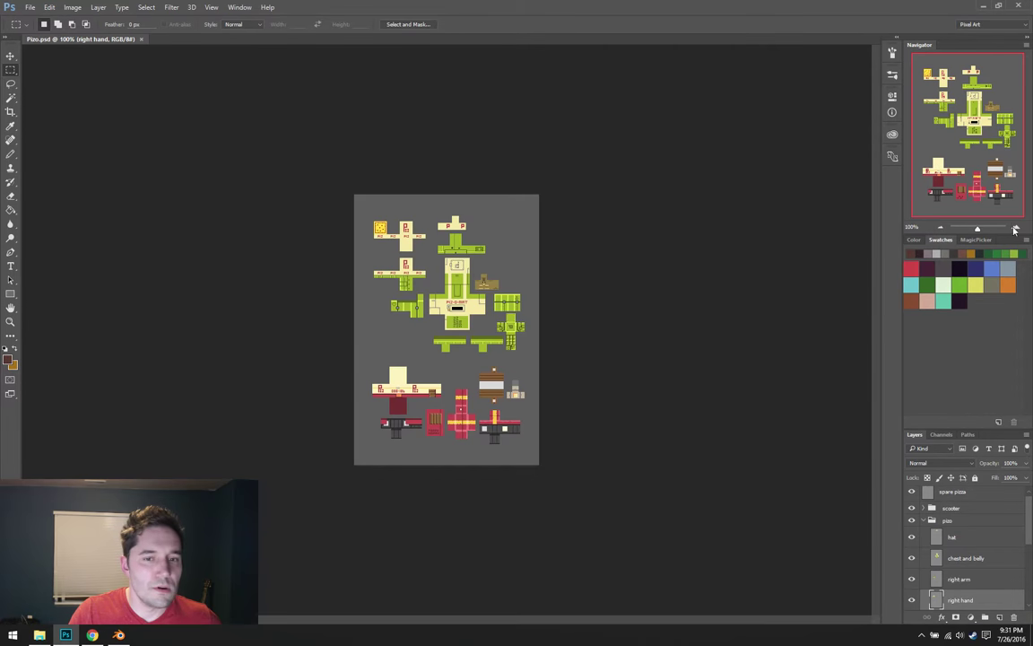
- Inspect the robot texture sheet up close, check its image dimensions without resizing it, and minimize Photoshop
click(1015, 229)
click(1015, 229)
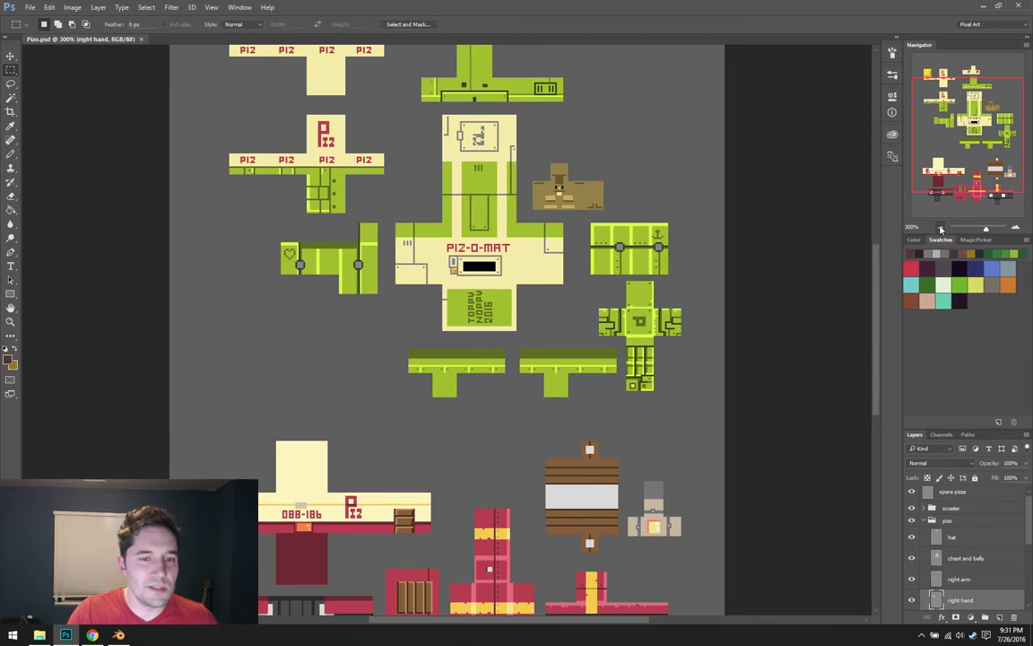
click(940, 229)
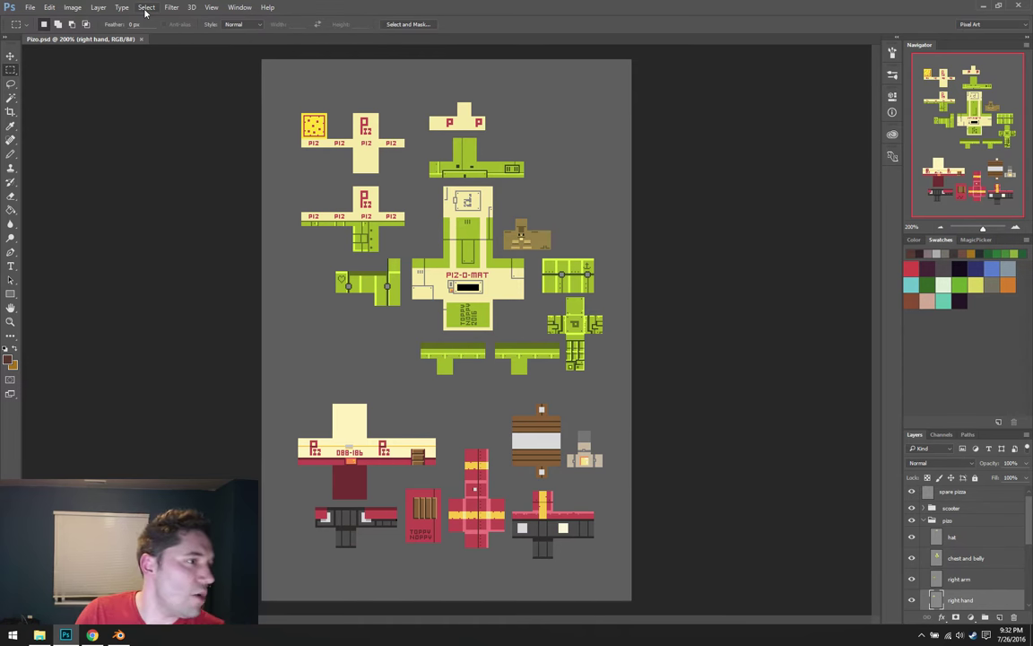
click(73, 8)
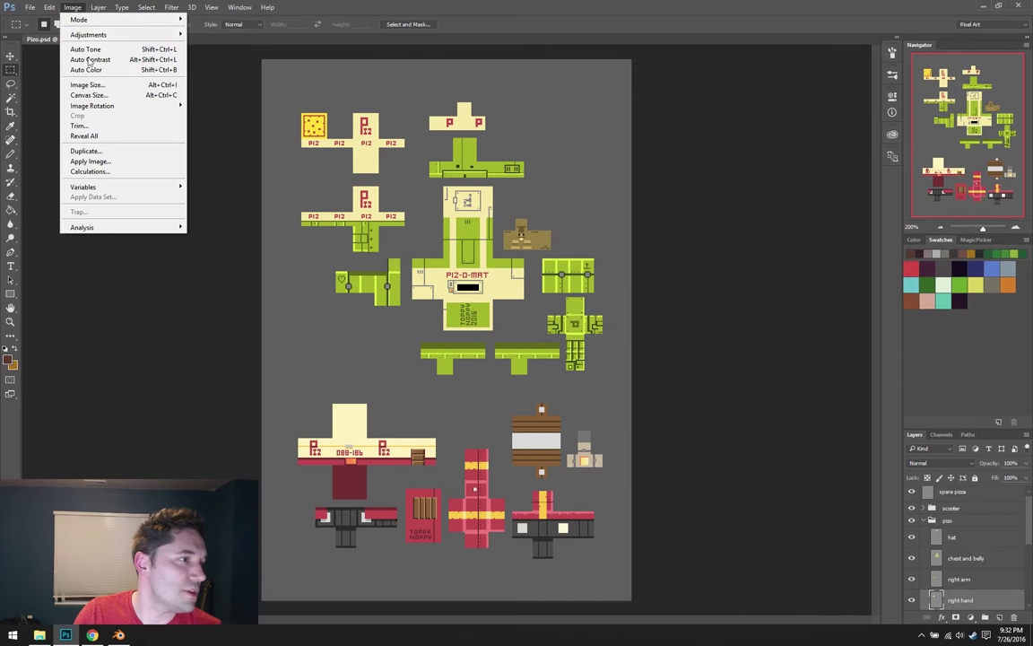
click(101, 85)
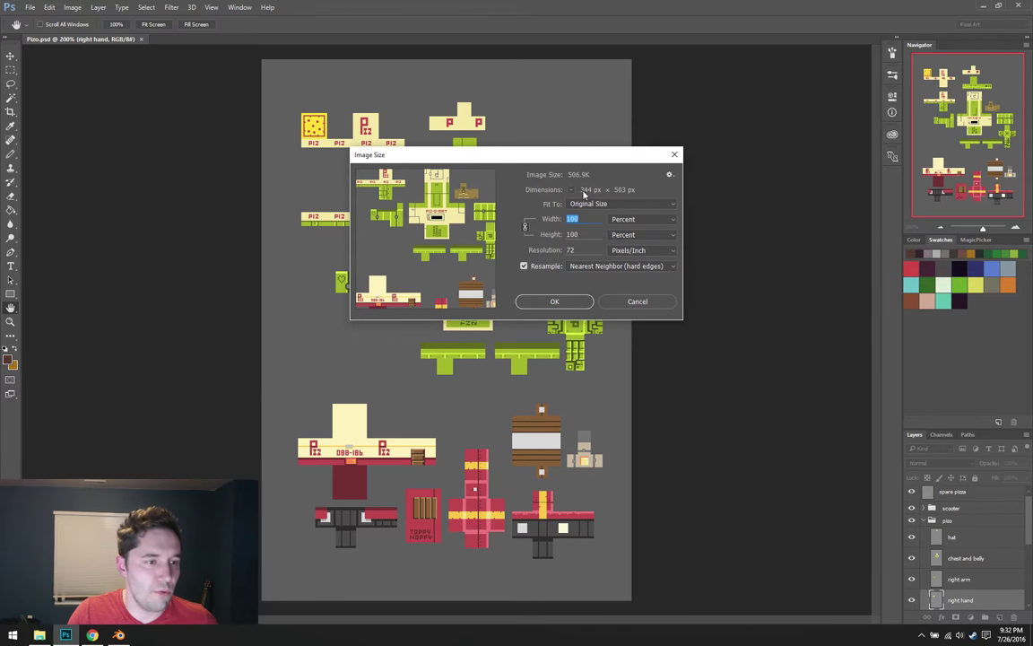
click(674, 154)
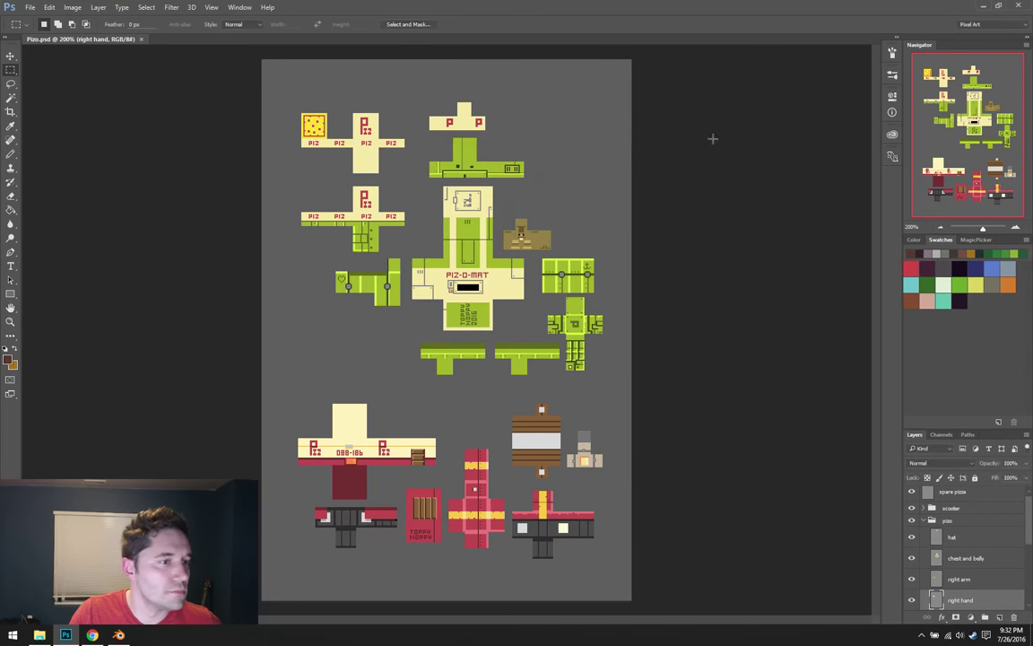
click(983, 8)
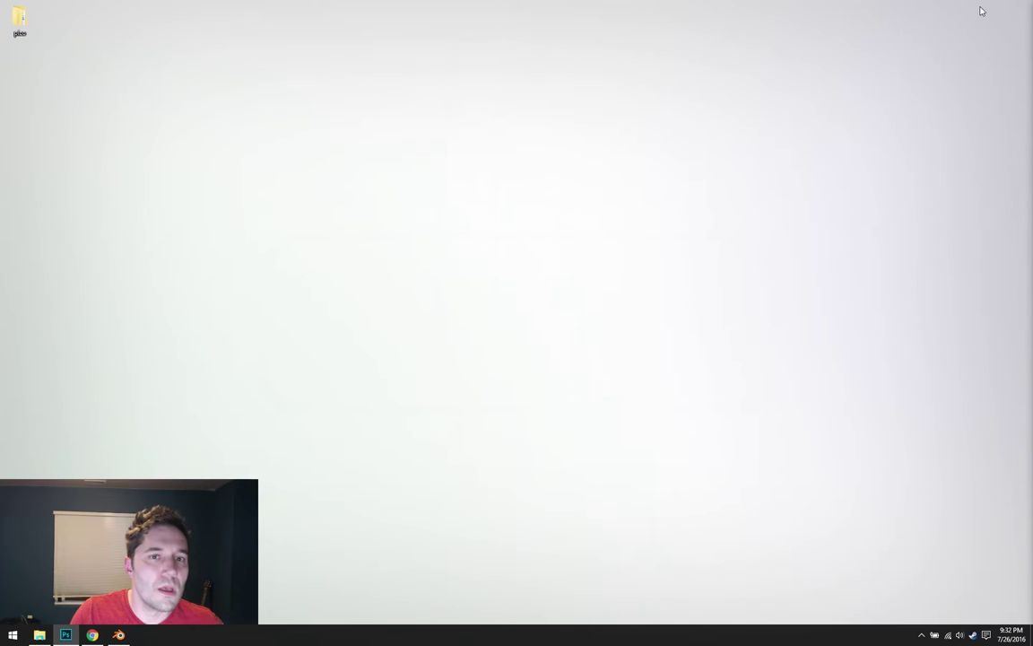
- Switch to Blender, dismiss the splash screen, and delete all the default scene objects
click(120, 635)
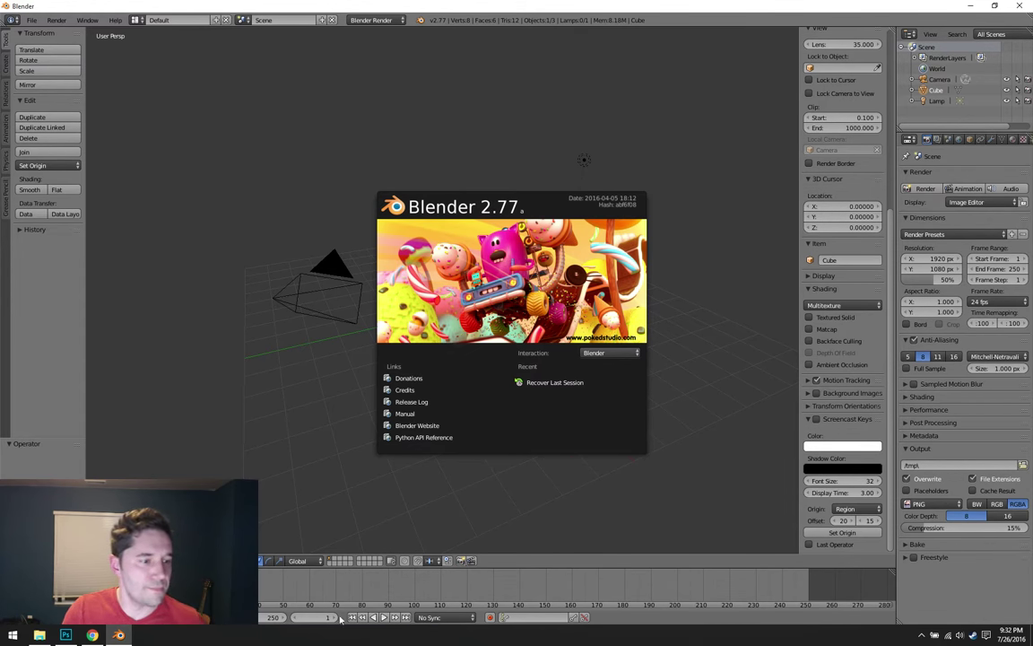
click(549, 478)
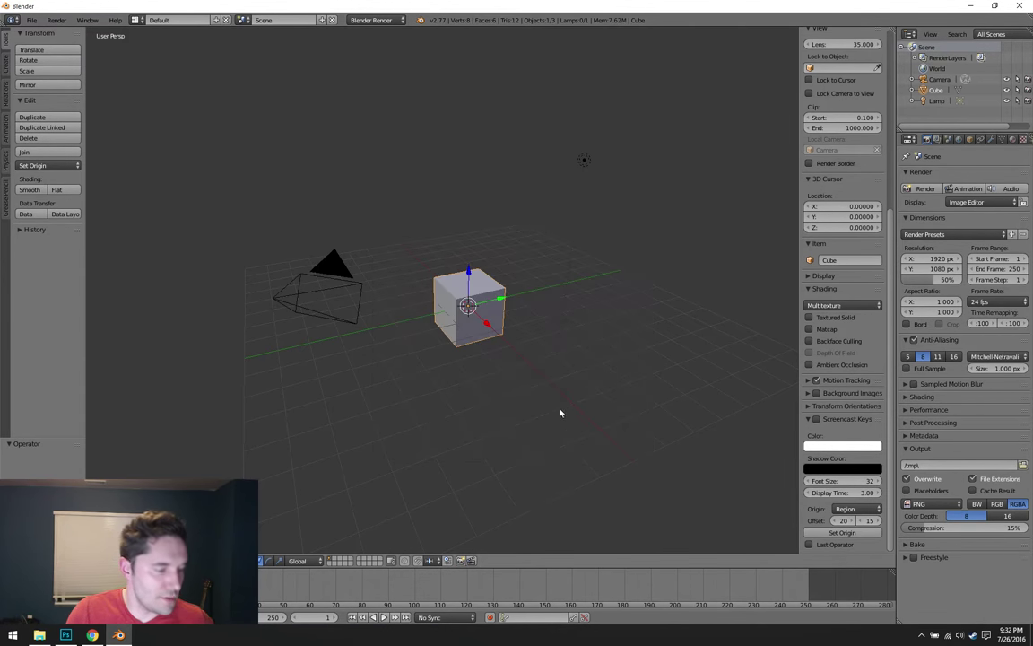
key(a)
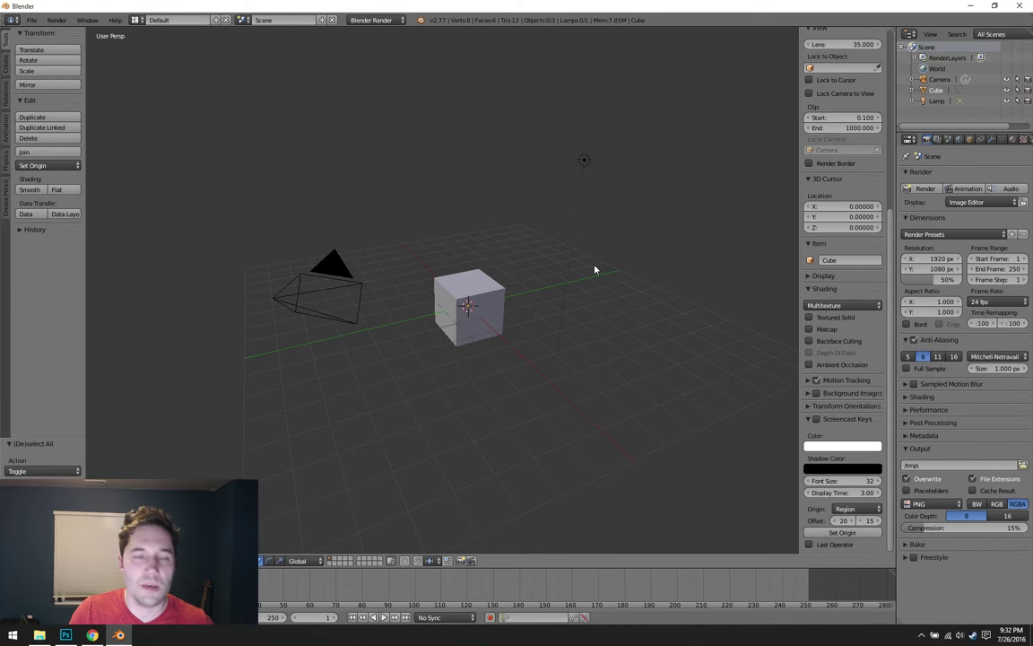
key(a)
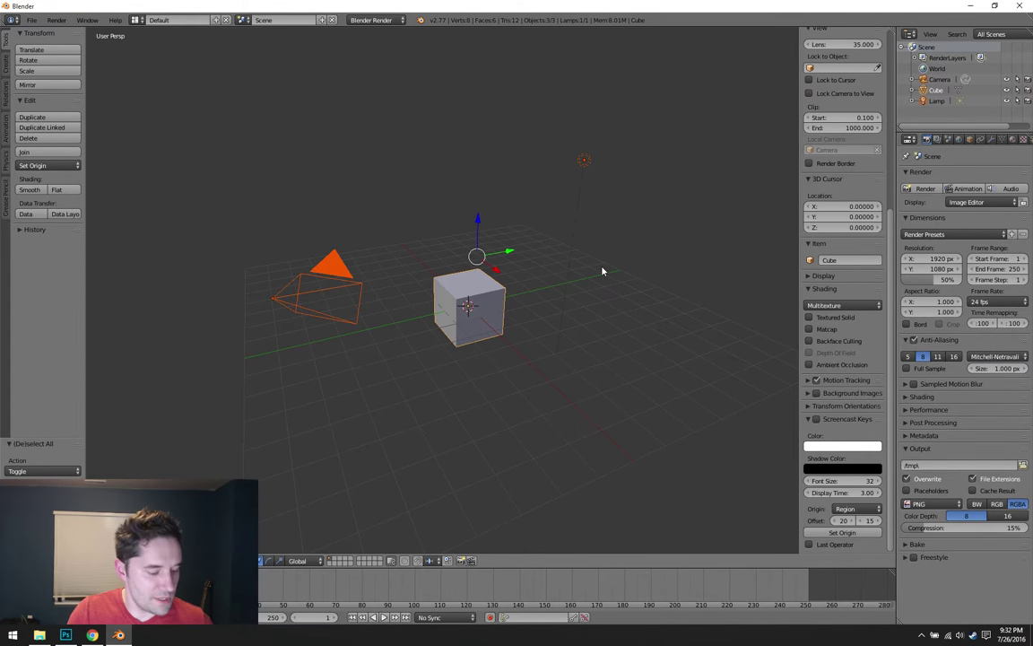
key(x)
click(601, 270)
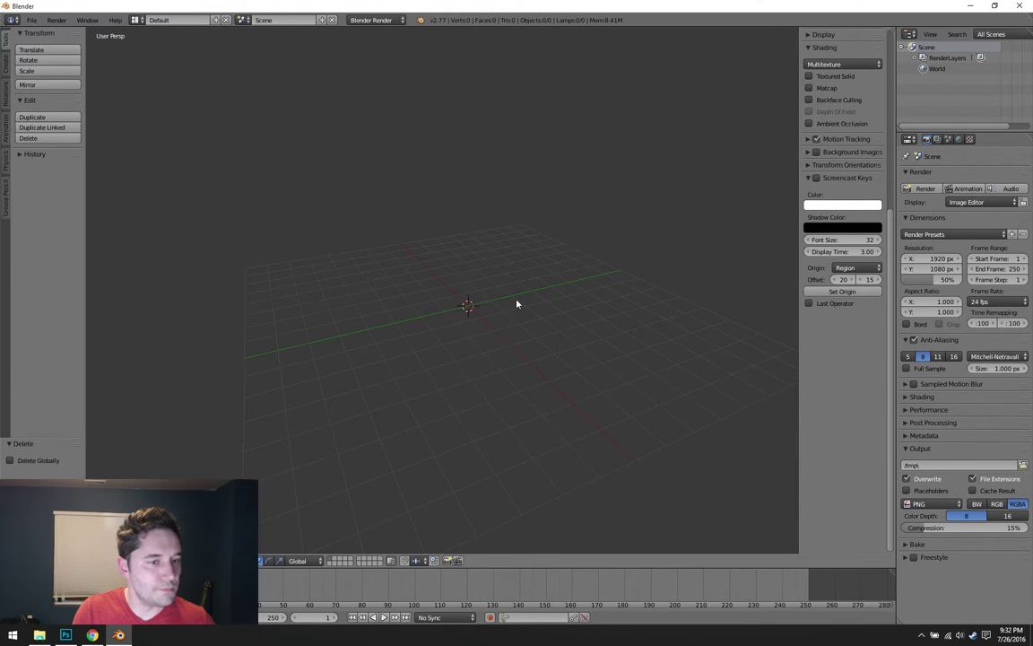
- Switch the 3D view to orthographic projection and enable the Screencast Keys display
mouse_move(505, 302)
middle_down()
mouse_move(456, 223)
mouse_move(489, 326)
mouse_move(544, 258)
mouse_move(512, 307)
mouse_move(408, 321)
mouse_move(479, 261)
mouse_move(495, 292)
middle_up()
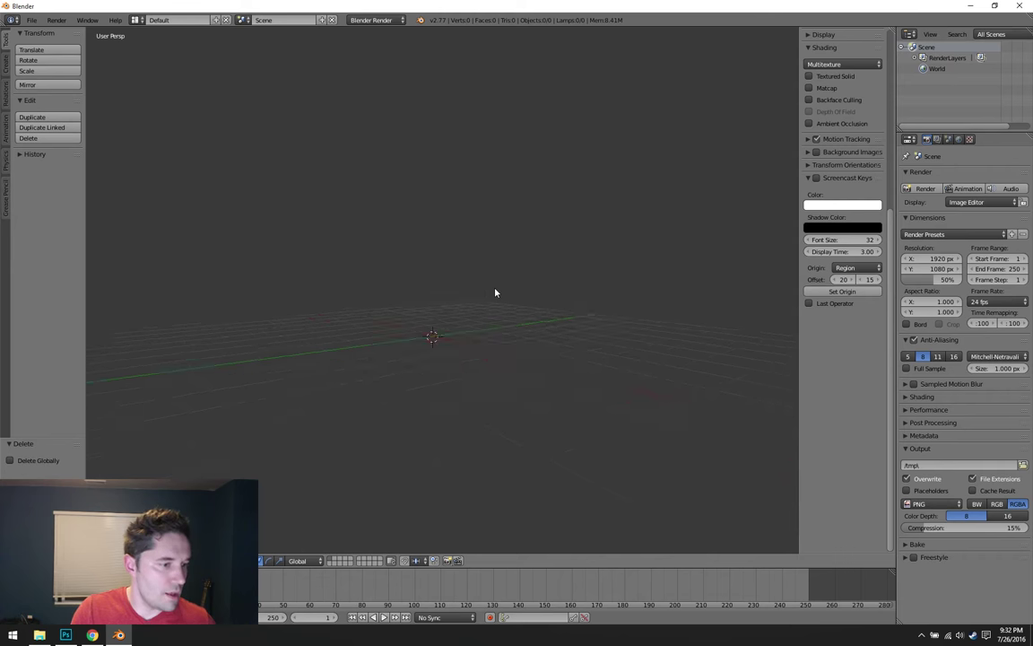
key(KP_5)
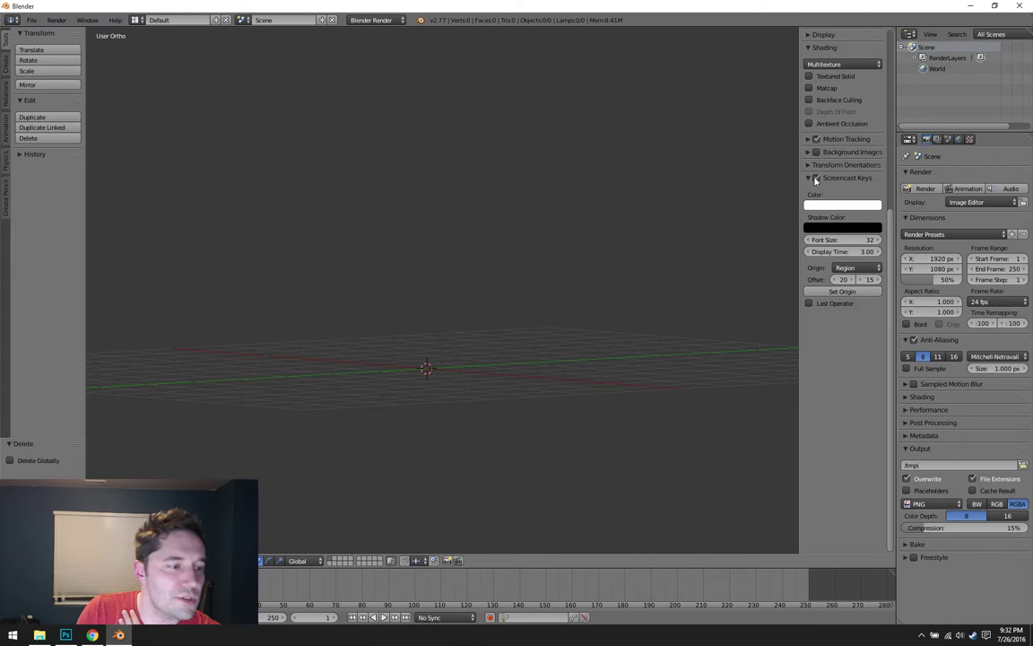
scroll(641, 284, down, 4)
scroll(634, 288, up, 5)
scroll(634, 288, down, 5)
scroll(634, 287, up, 5)
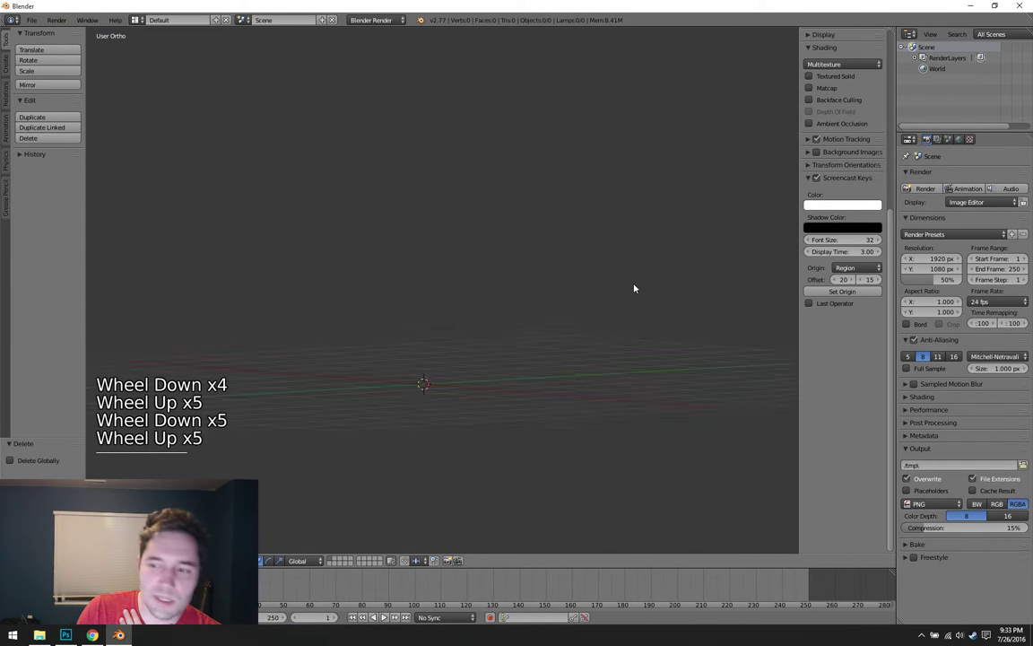
scroll(634, 288, down, 5)
scroll(634, 288, up, 4)
scroll(634, 288, down, 1)
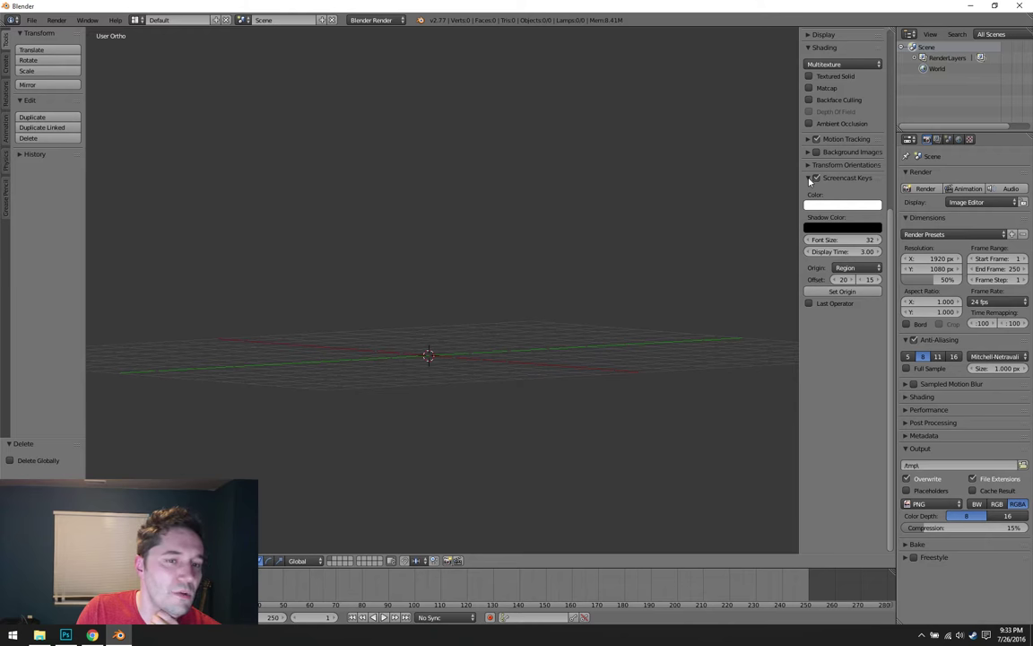
- Hide the 3D view's properties sidebar and switch to the top orthographic view
key(n)
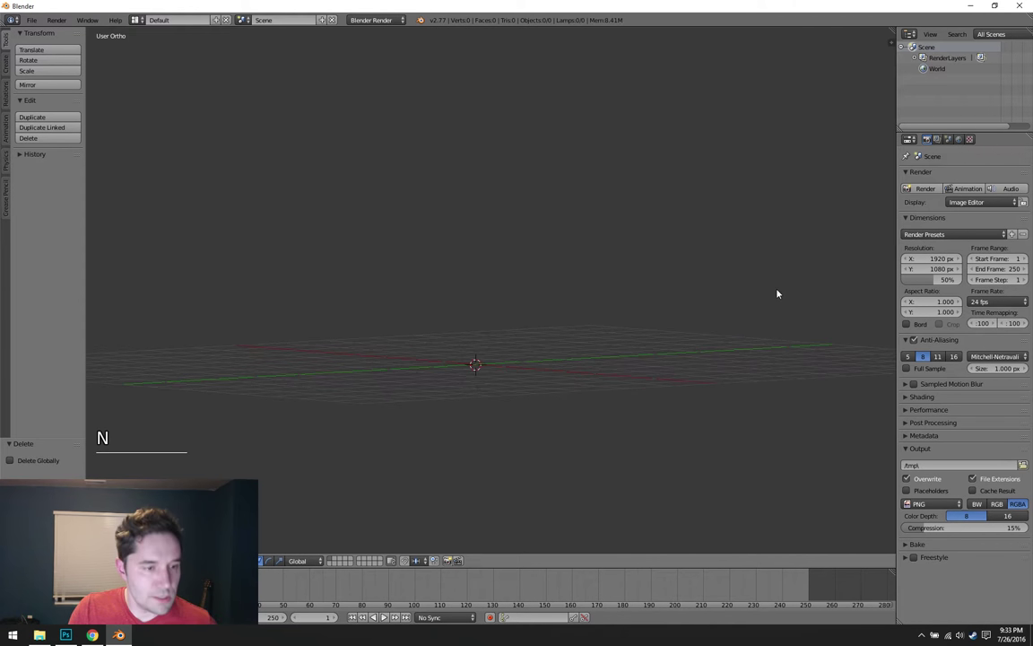
key(KP_5)
key(KP_5)
key(KP_5)
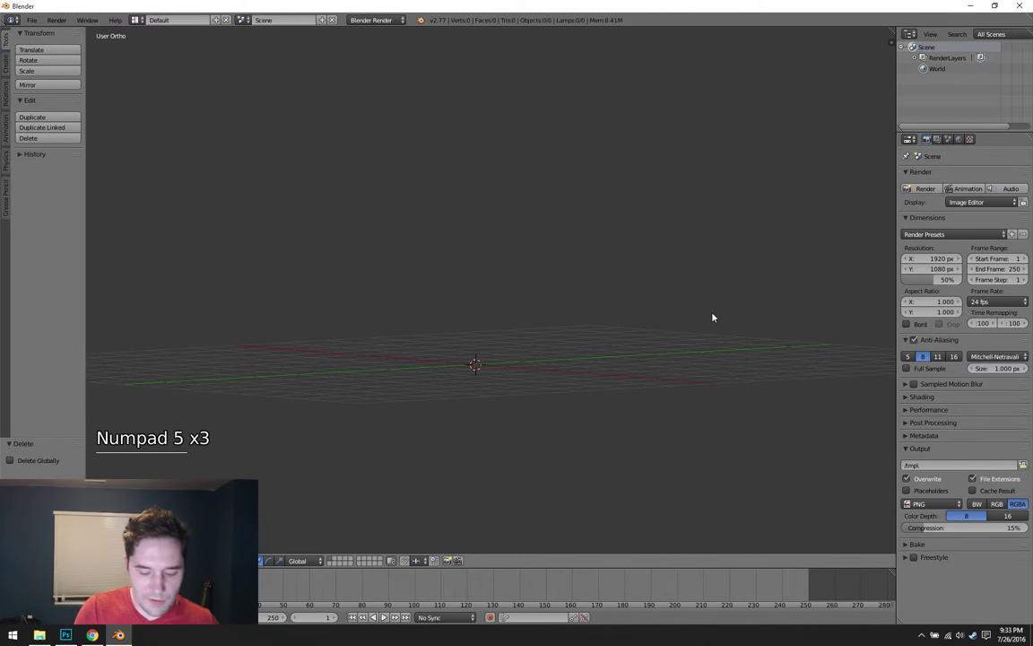
key(KP_7)
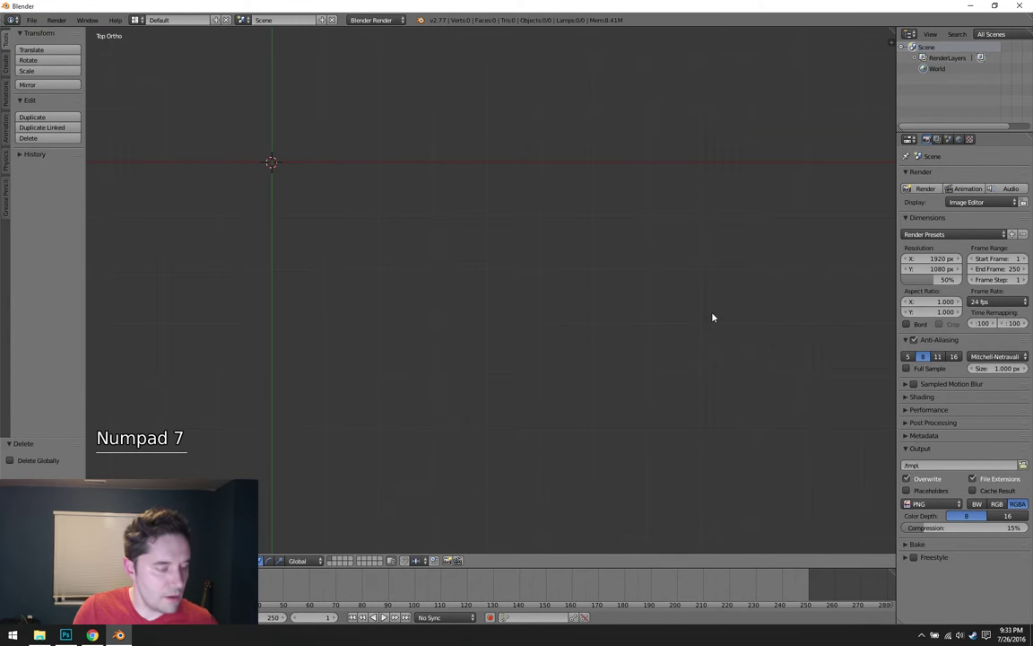
- Reset the 3D cursor to the scene origin, add a plane mesh there, and center the view on it
key(shift+c)
scroll(451, 349, down, 1)
scroll(451, 350, up, 2)
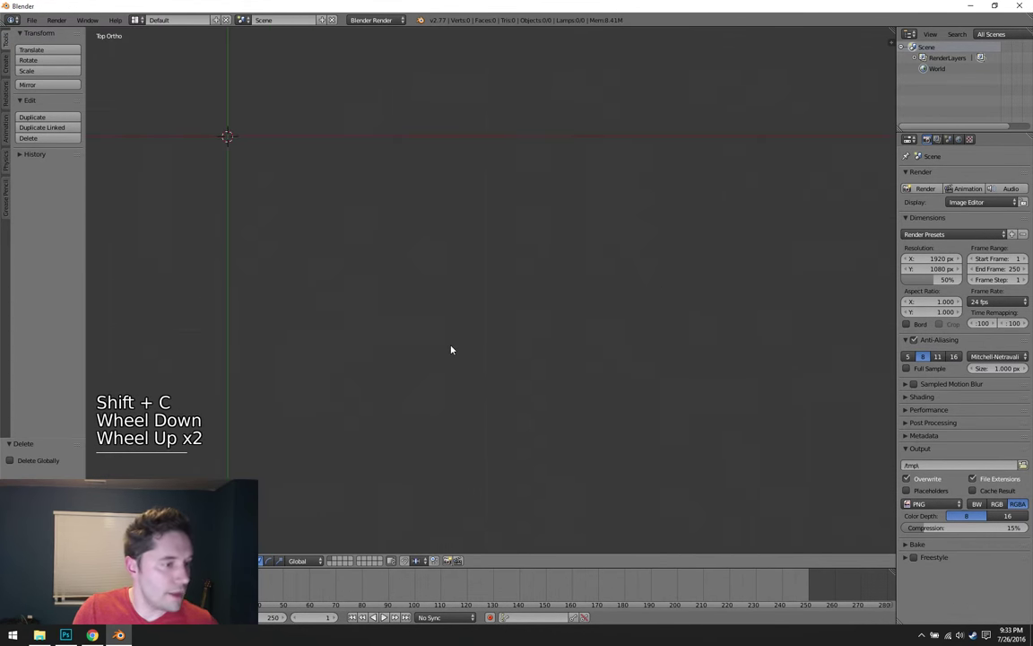
key(shift+c)
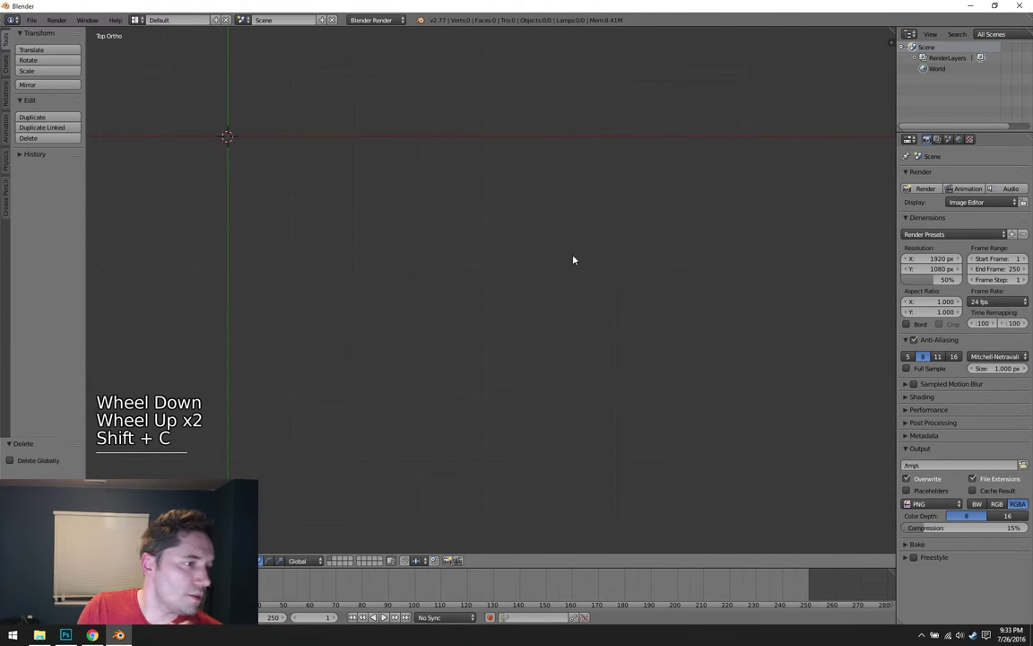
key(shift+a)
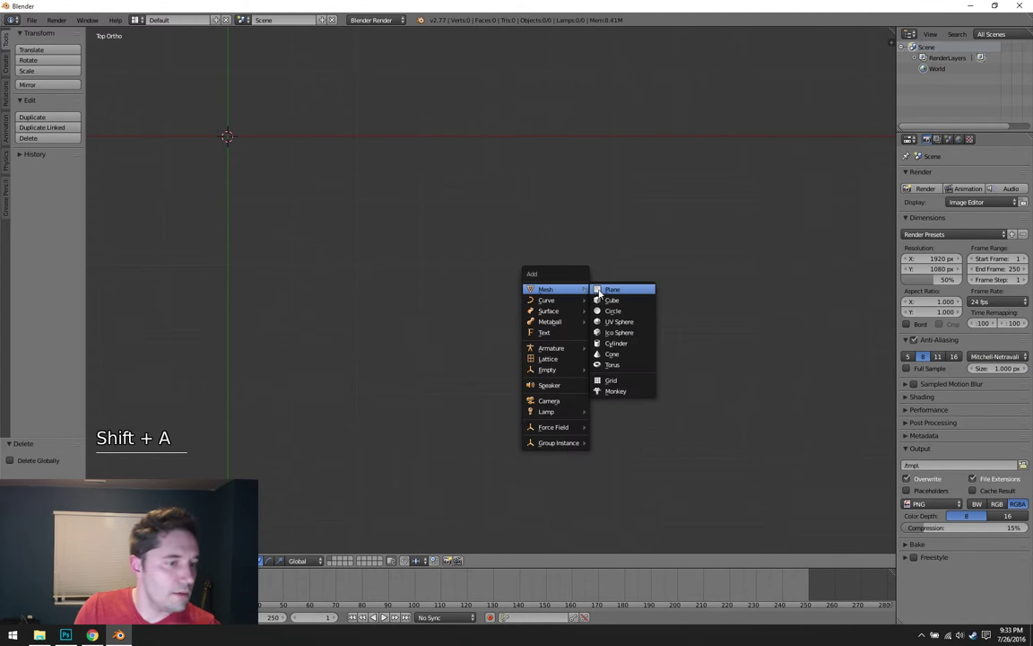
click(599, 287)
key(shift+c)
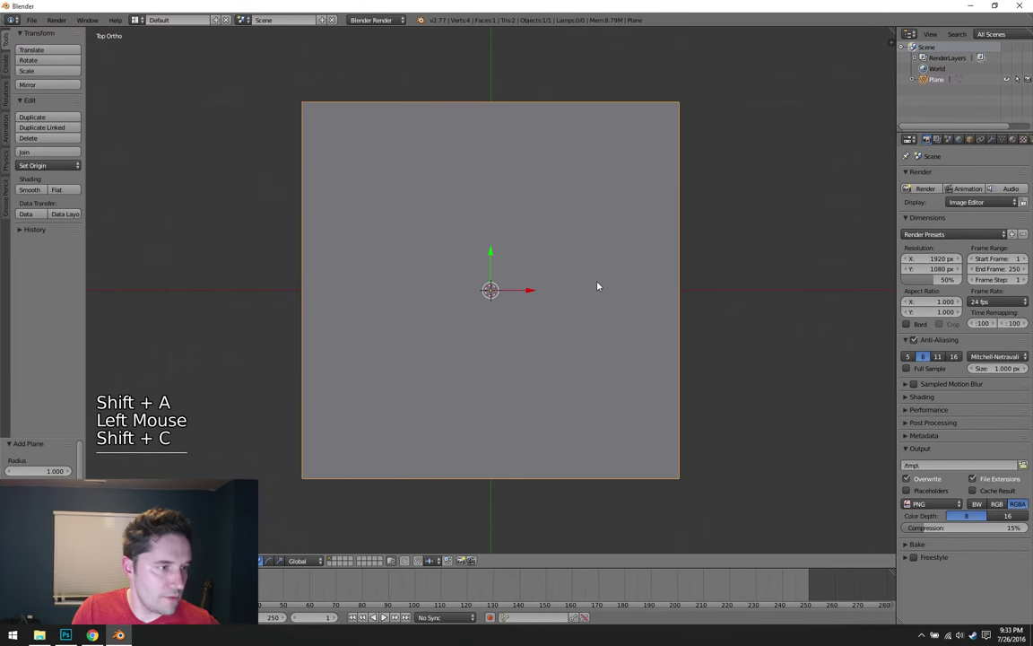
- Hide the 3D transform manipulator on the plane
scroll(603, 305, down, 4)
scroll(608, 298, up, 2)
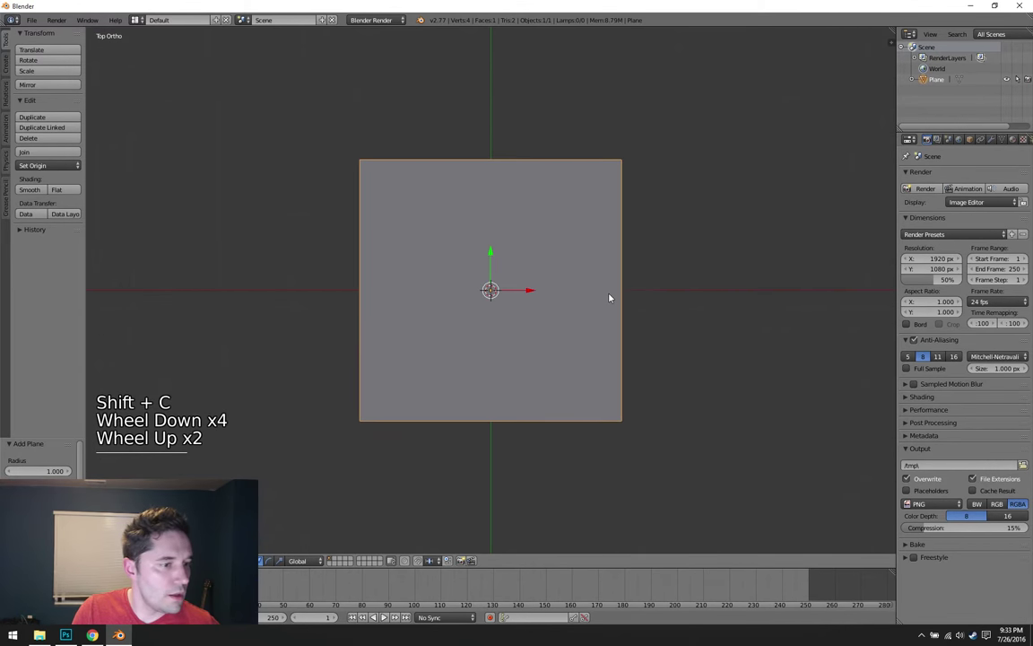
scroll(608, 299, down, 2)
scroll(600, 301, up, 1)
key(ctrl+space)
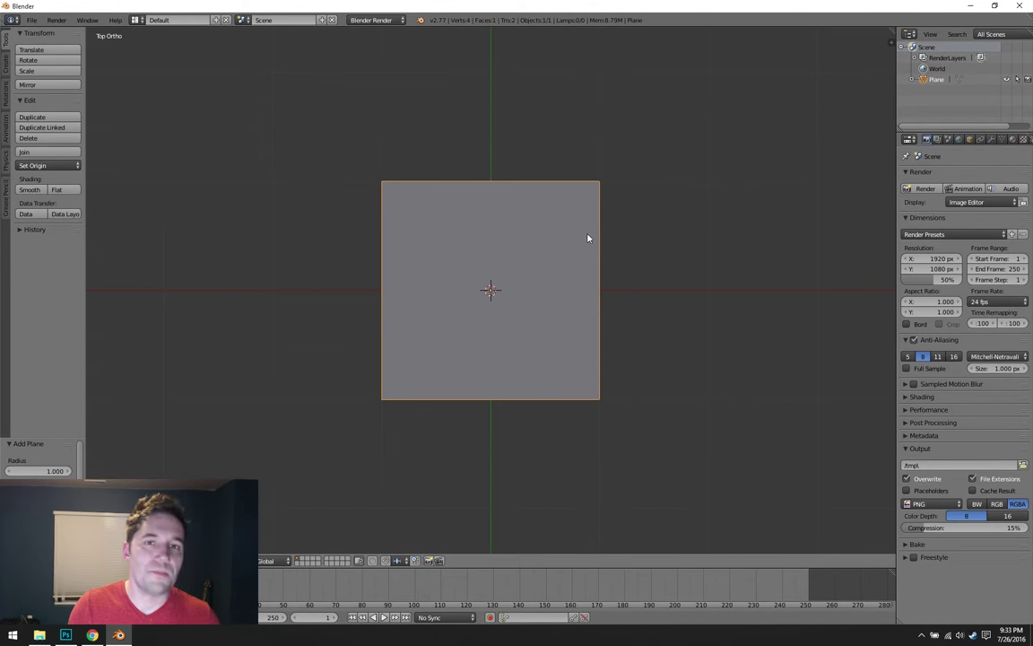
- Enter Edit Mode on the plane and switch mesh selection to edges
scroll(590, 237, down, 2)
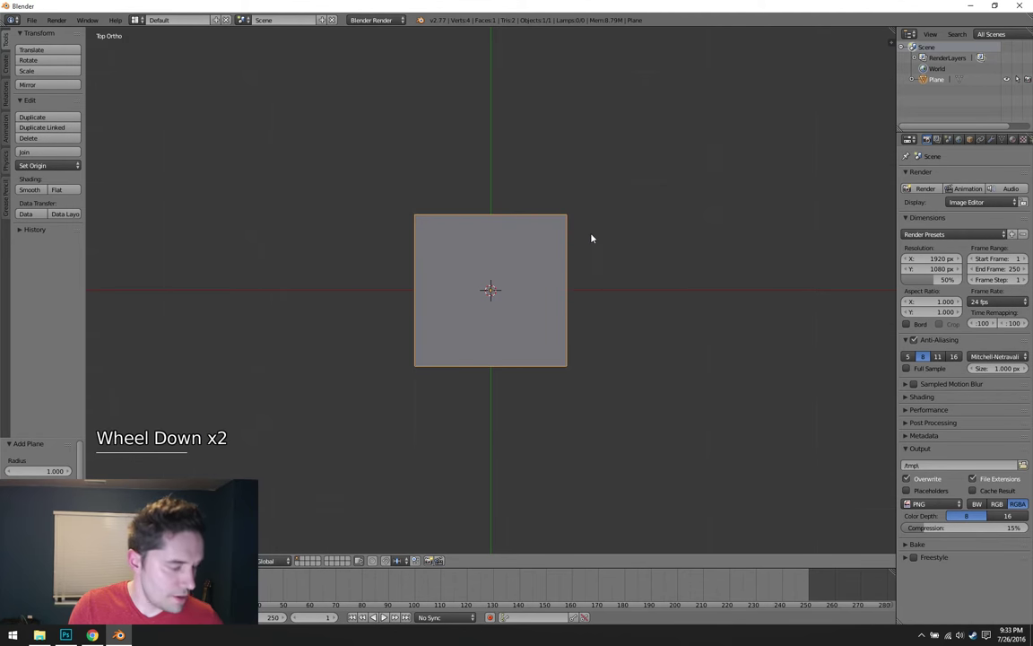
key(Tab)
scroll(591, 235, up, 2)
key(ctrl+Tab)
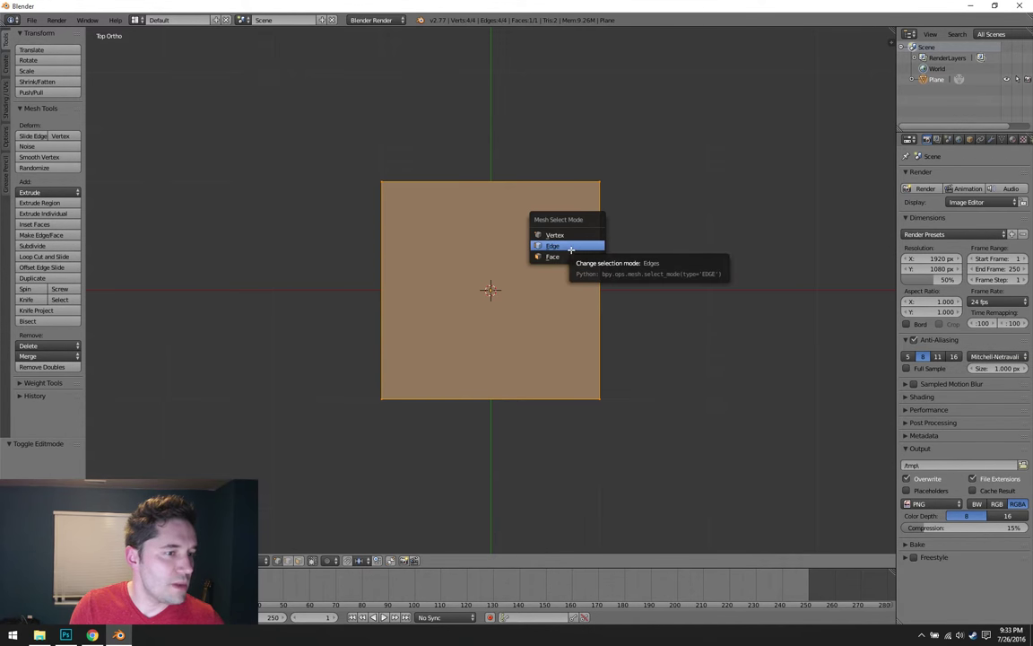
click(570, 250)
- Move the plane's left edge 1 unit along X, and select its bottom edge
right_click(382, 281)
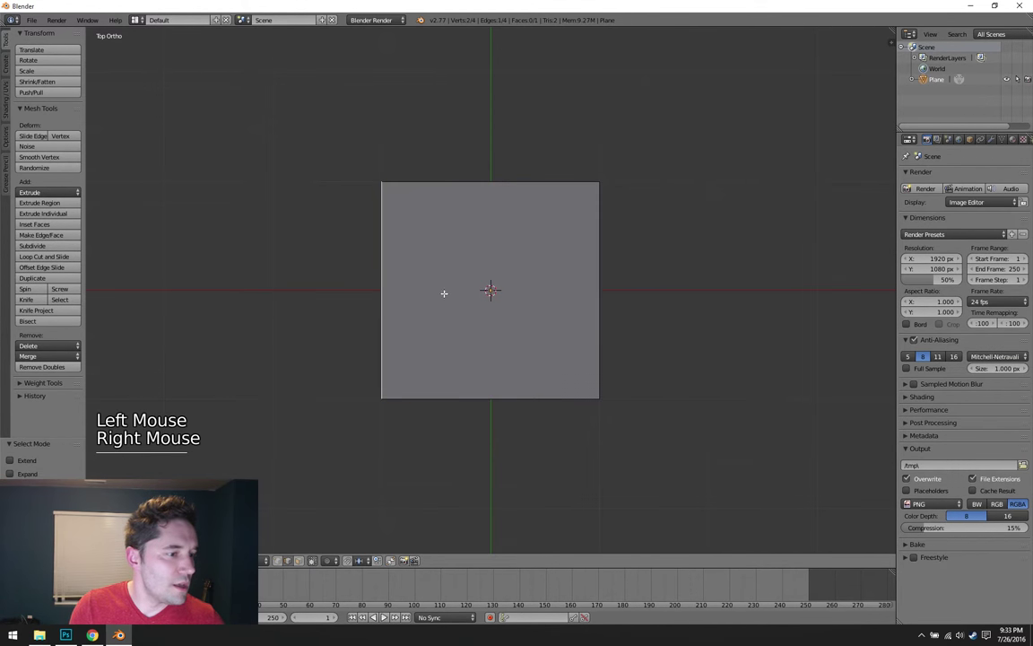
key(g)
key(x)
key(KP_1)
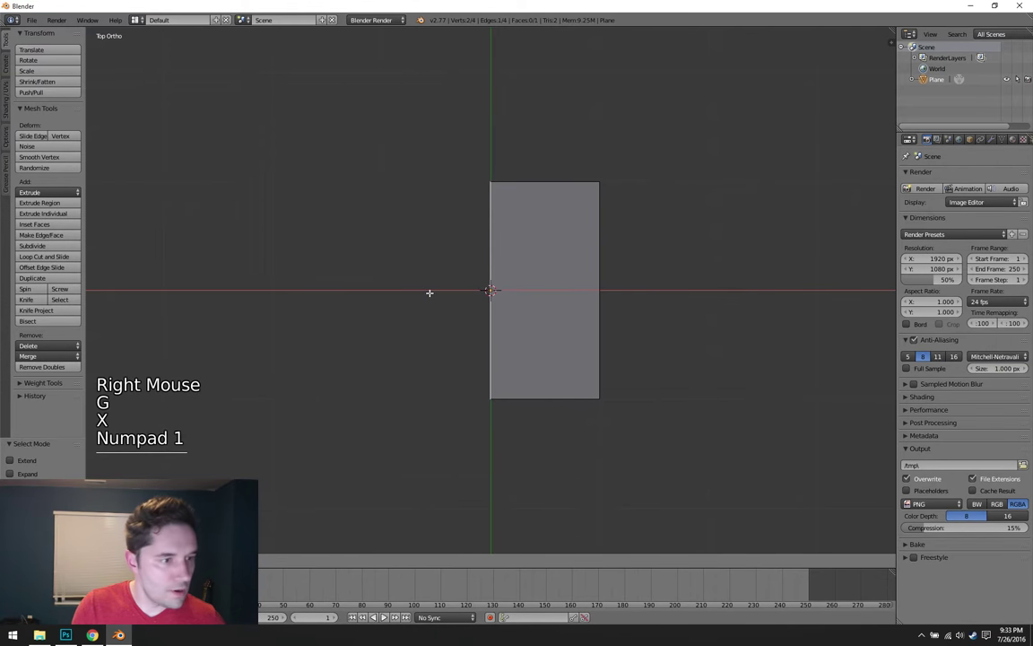
key(KP_Enter)
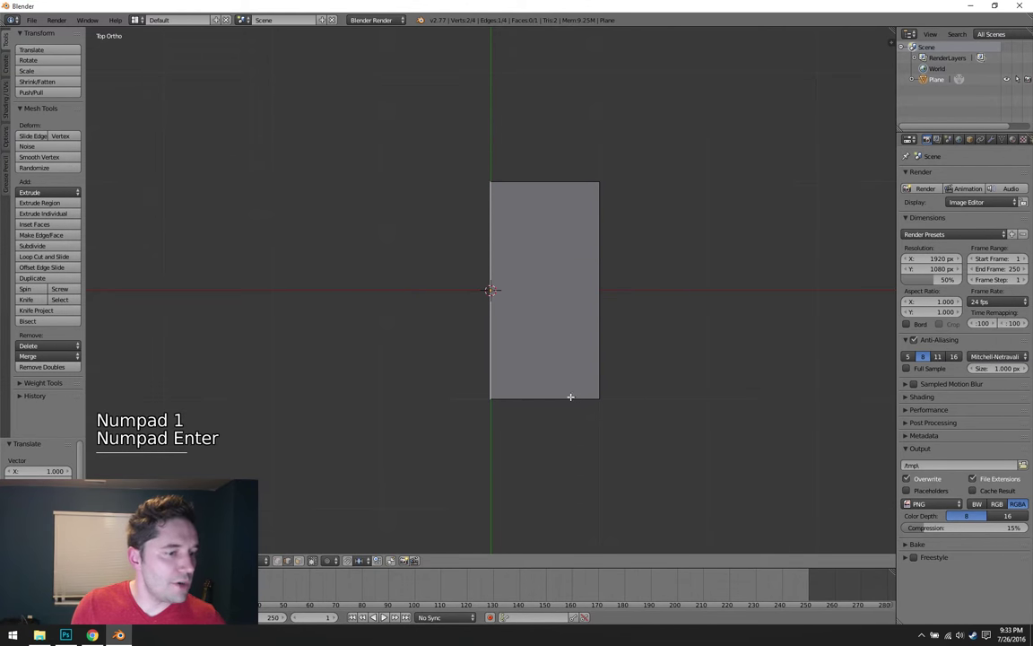
right_click(554, 397)
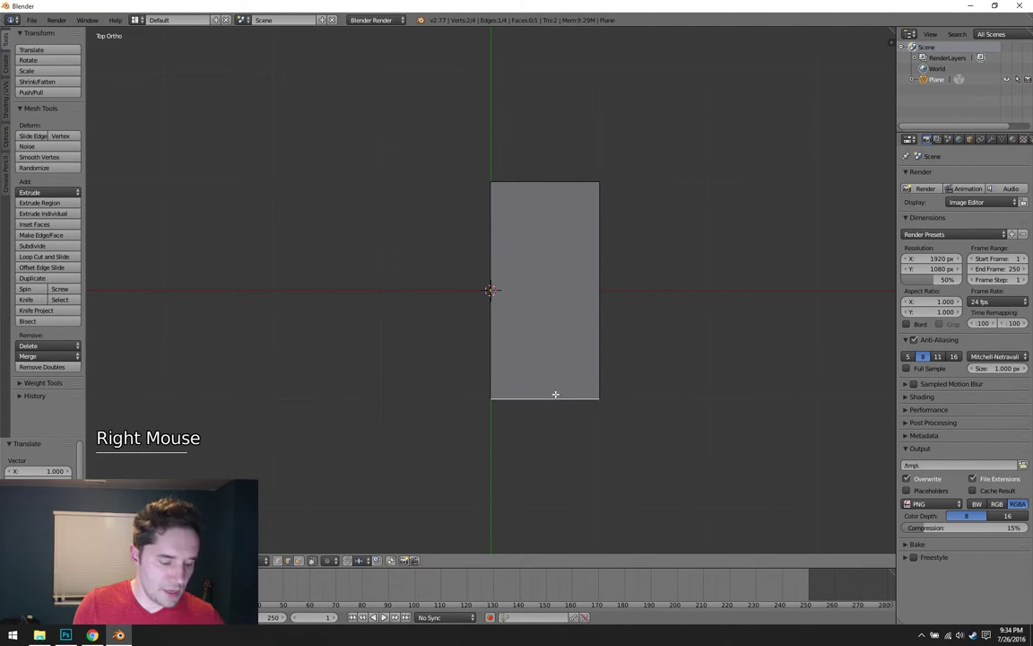
key(g)
key(y)
key(KP_7)
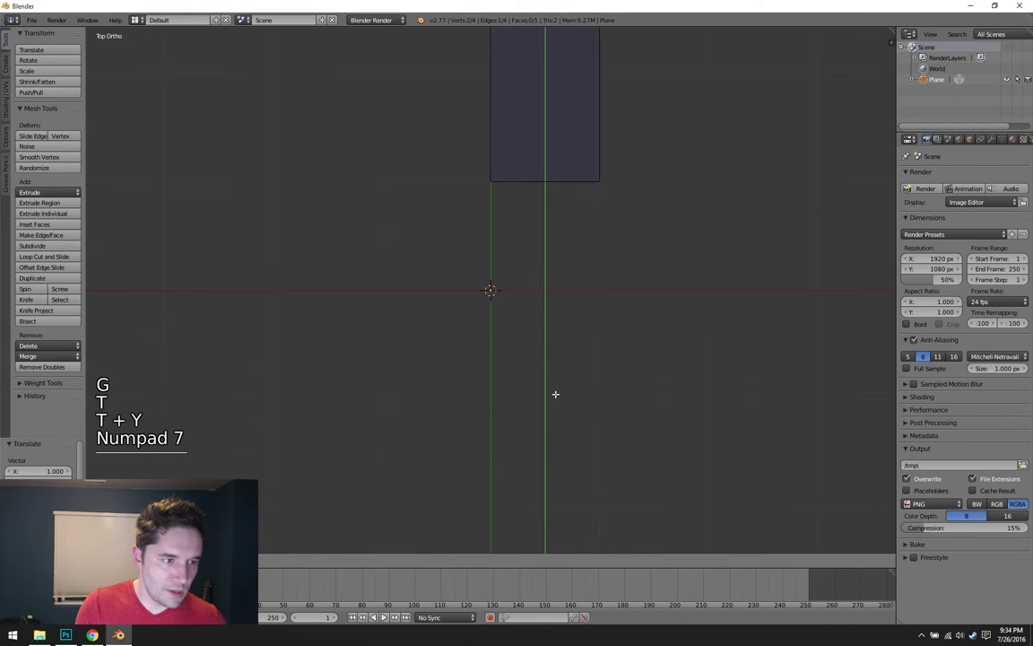
key(Escape)
- Move the selected bottom edge of the plane 1 unit along Y
key(g)
key(y)
key(KP_1)
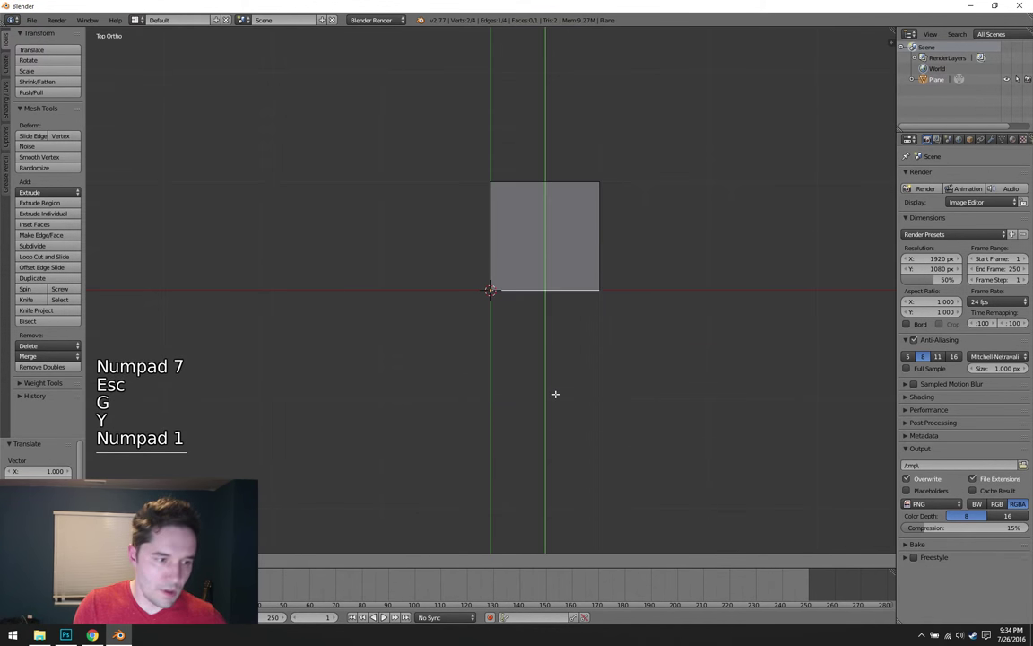
key(KP_Enter)
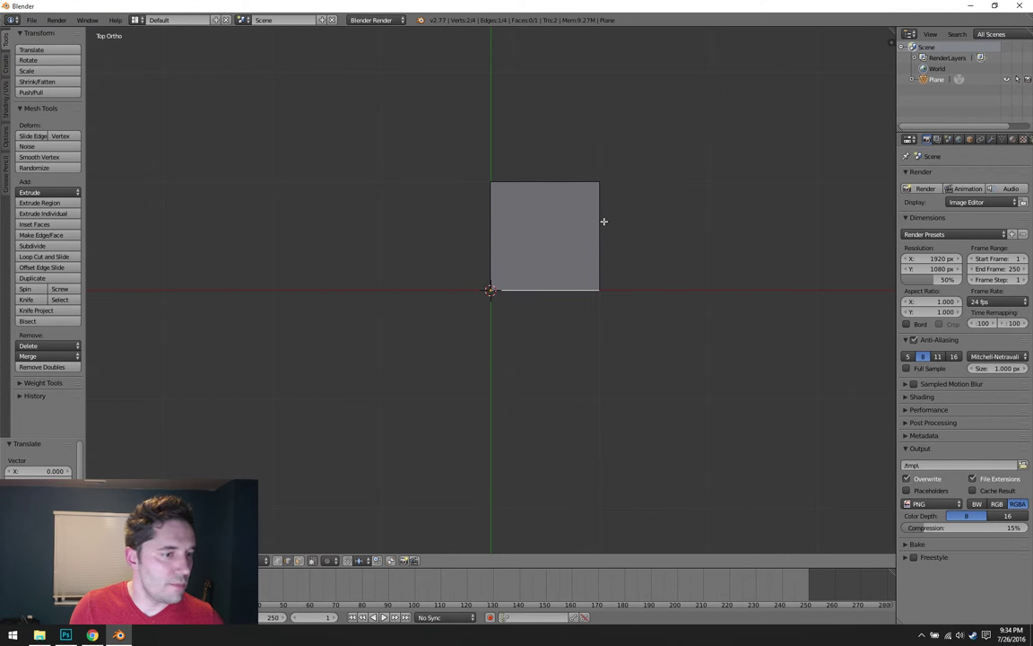
- Move the plane's right edge 343 units along X
right_click(600, 223)
right_click(600, 222)
key(g)
key(x)
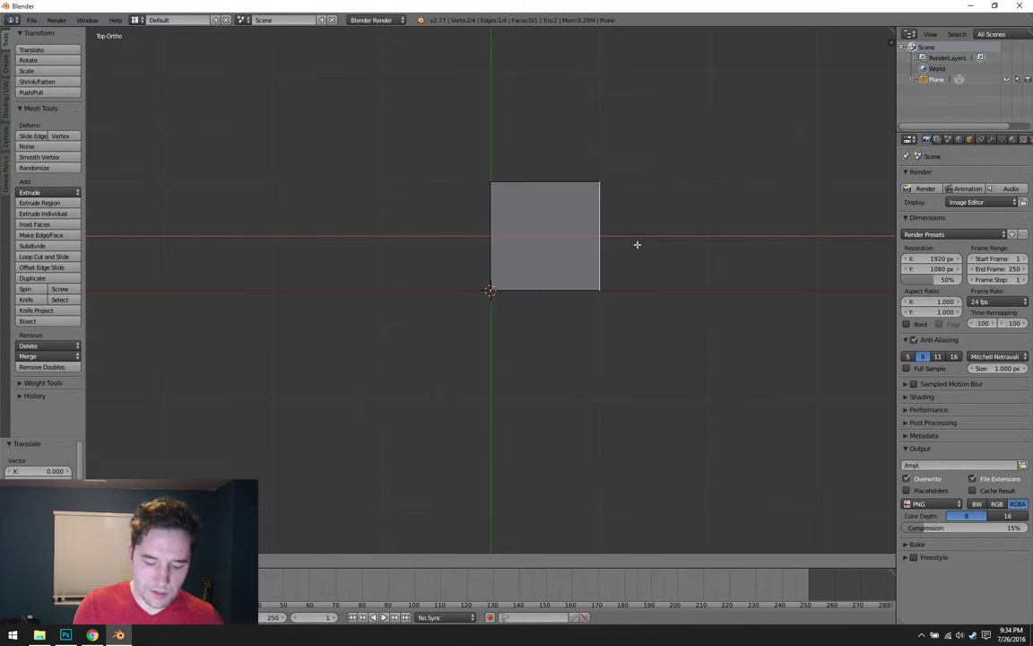
text(343)
key(Return)
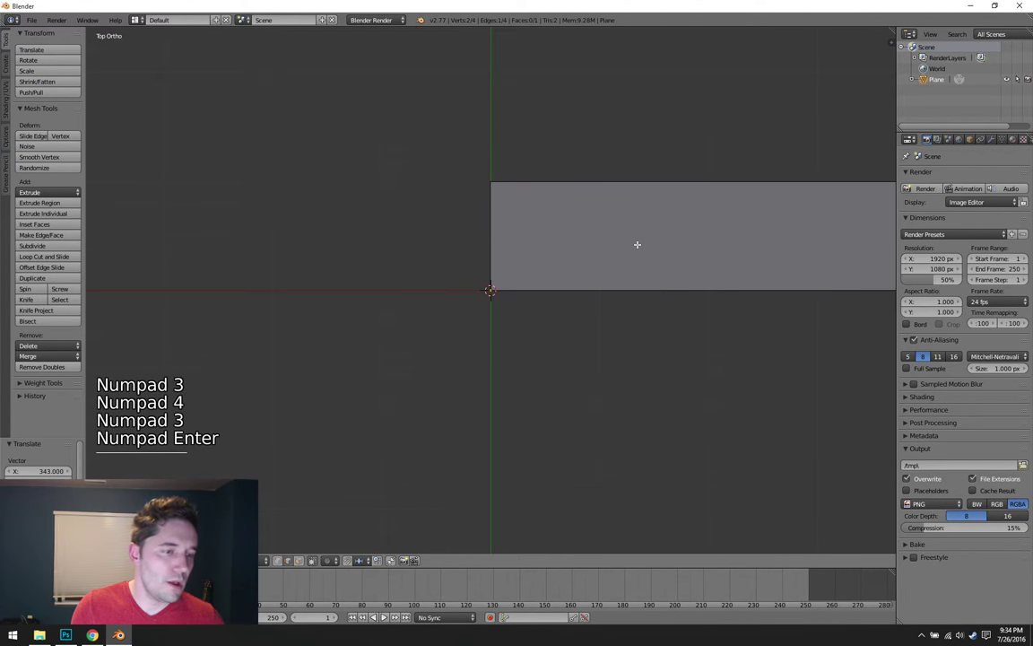
- Move the plane's top edge 502 units along Y, leave Edit Mode, and fit the whole plane in view
right_click(593, 185)
key(g)
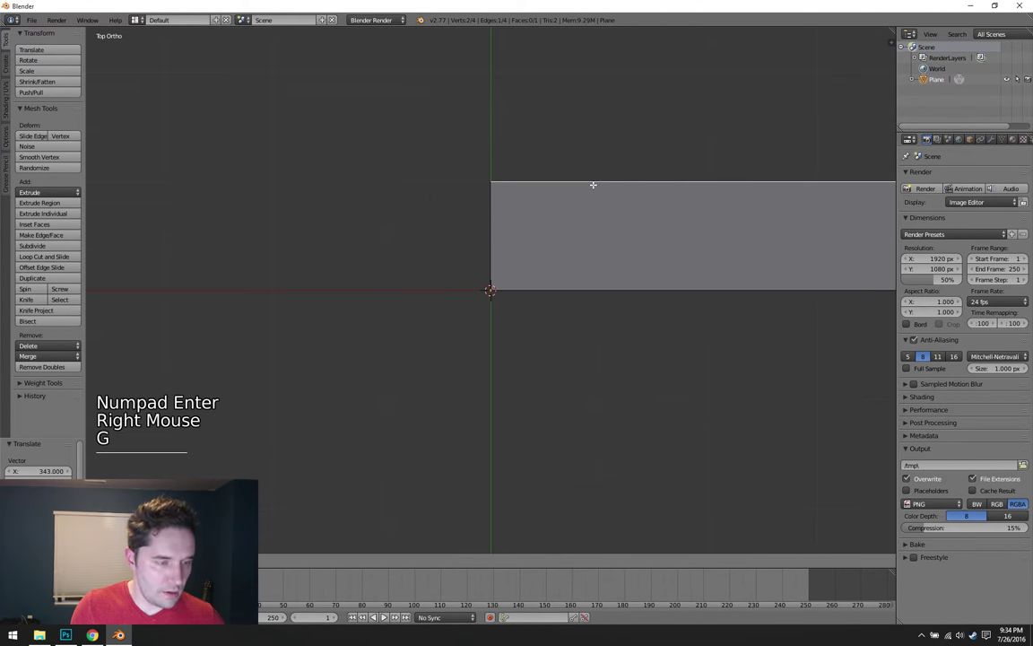
key(y)
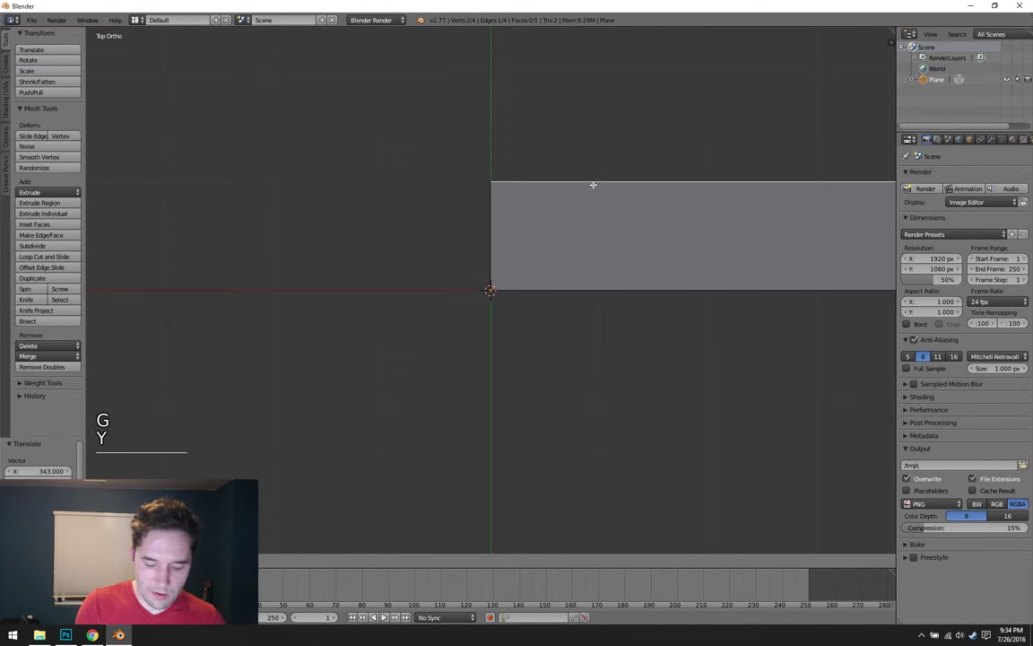
text(502)
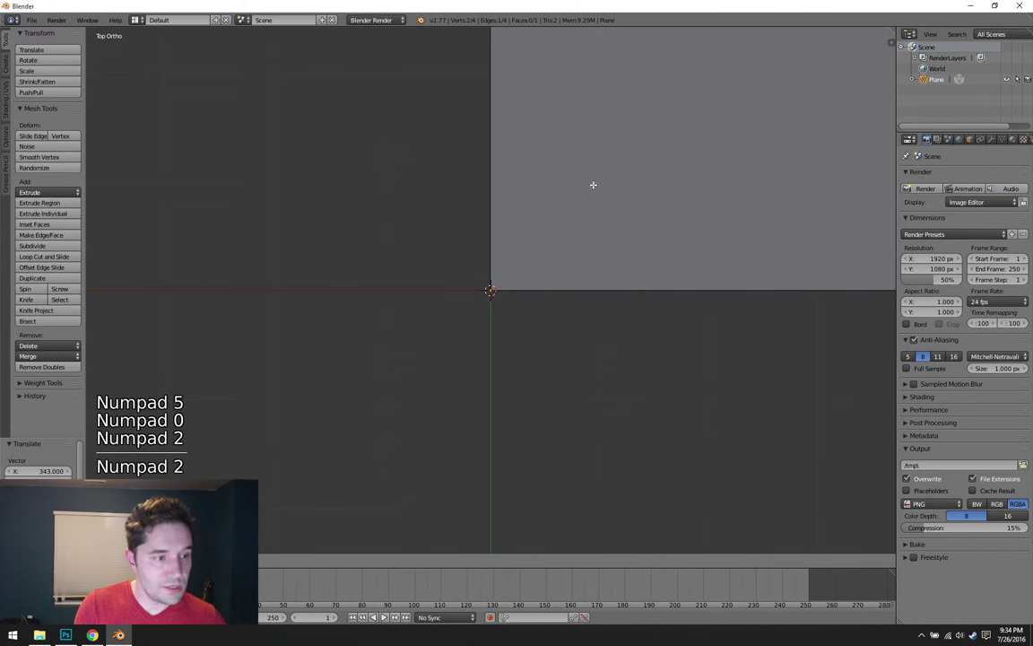
key(KP_Enter)
key(Tab)
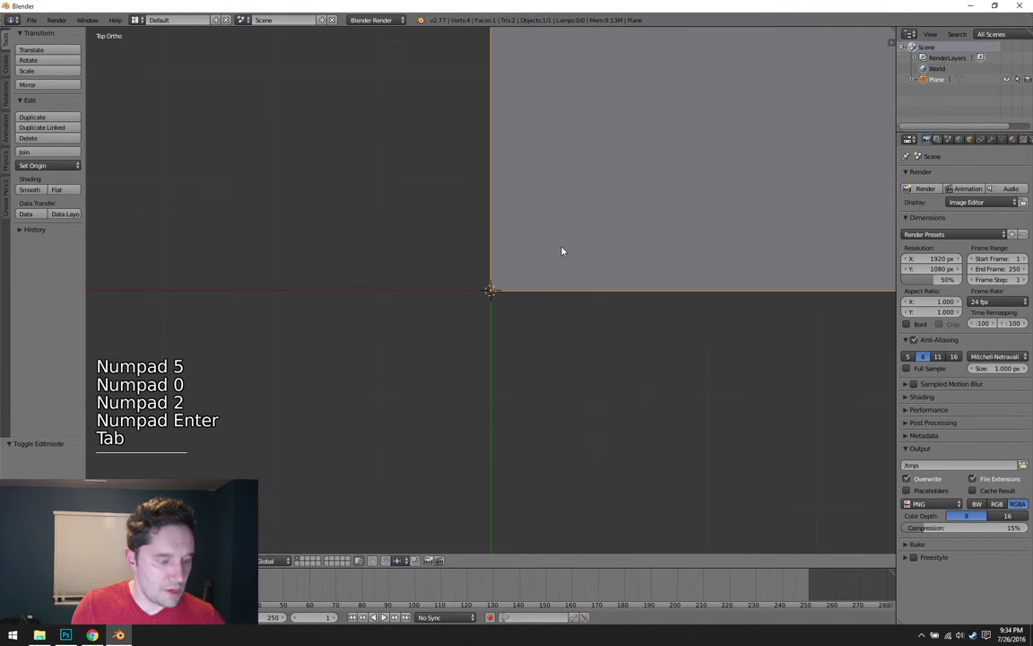
key(shift+c)
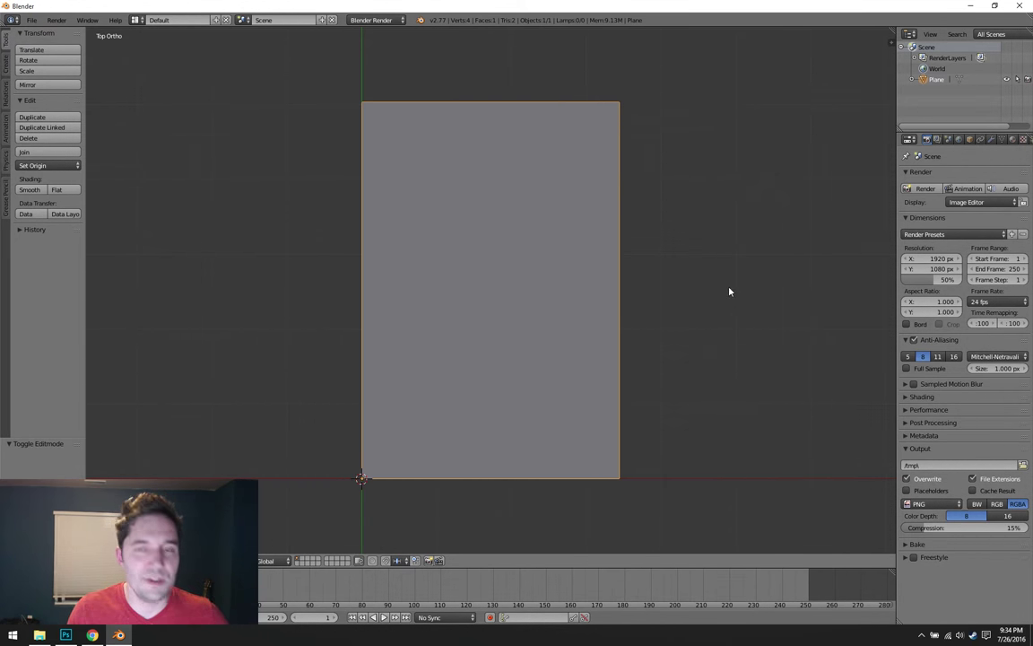
- Examine the resized plane's lower-right corner up close and return to an overview of the whole plane
scroll(718, 319, up, 5)
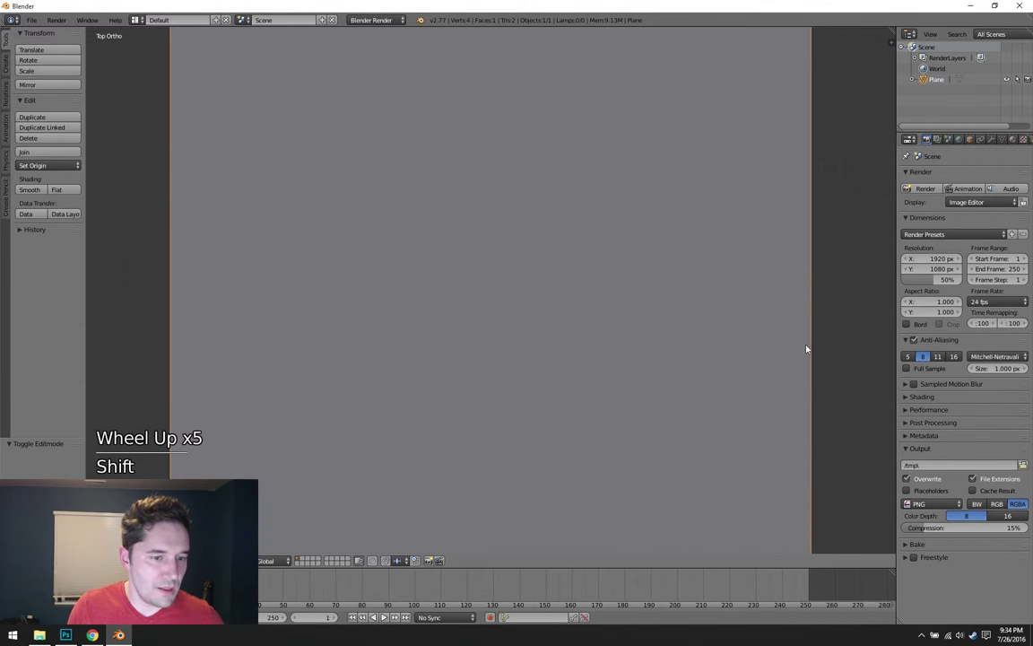
shift+middle_drag(807, 348, 614, 331)
shift+scroll(650, 368, up, 1)
scroll(650, 369, up, 3)
scroll(631, 296, up, 5)
scroll(613, 330, up, 2)
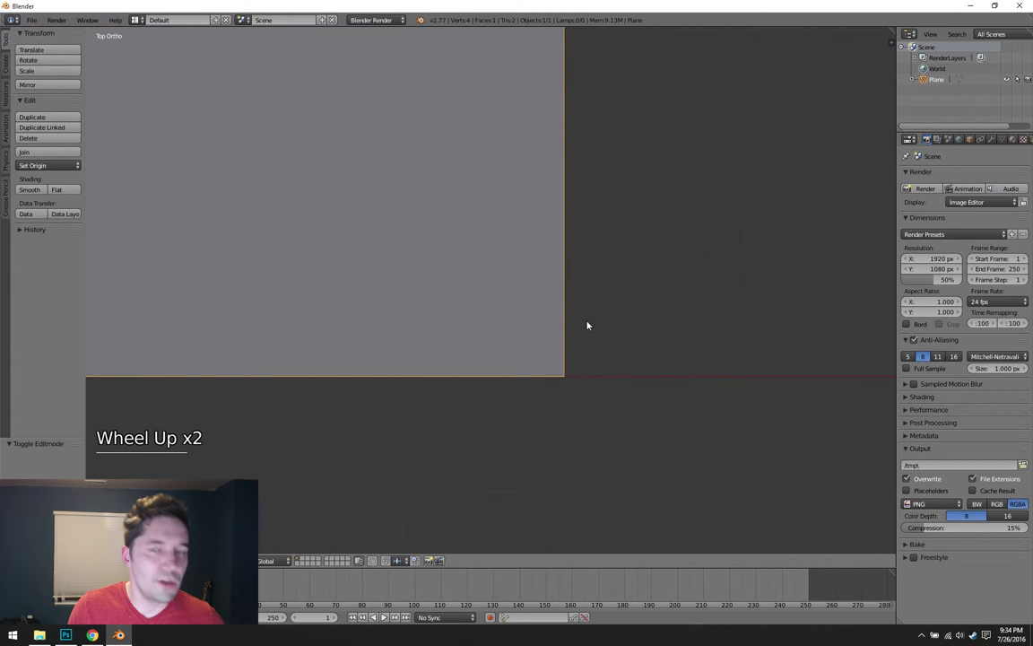
scroll(590, 334, down, 18)
shift+middle_drag(511, 209, 562, 288)
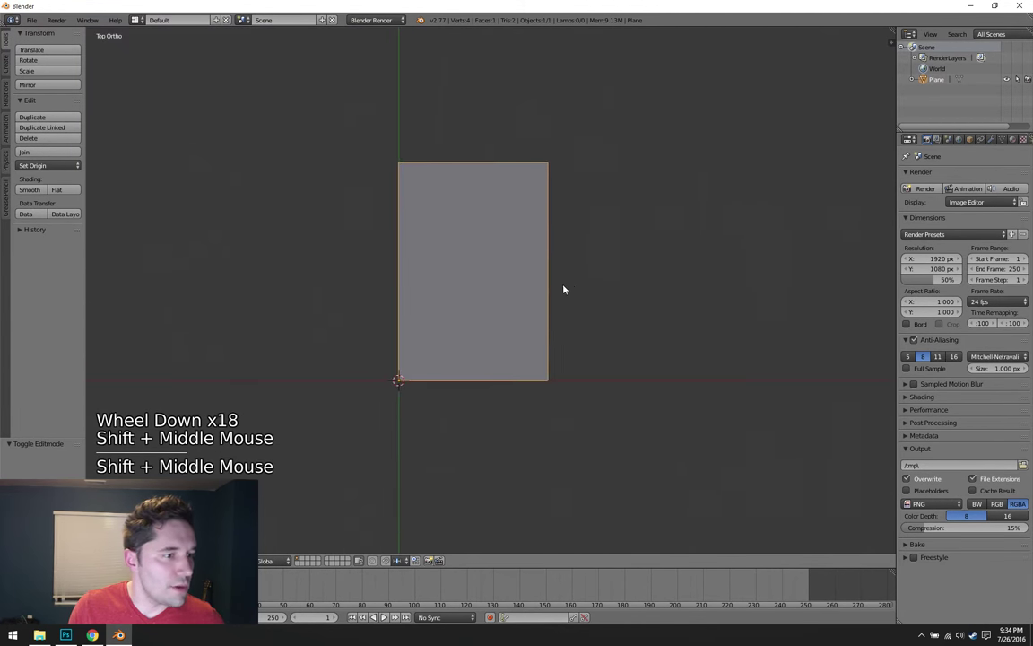
- Add a new material to the plane and make it shadeless
click(1013, 139)
click(950, 211)
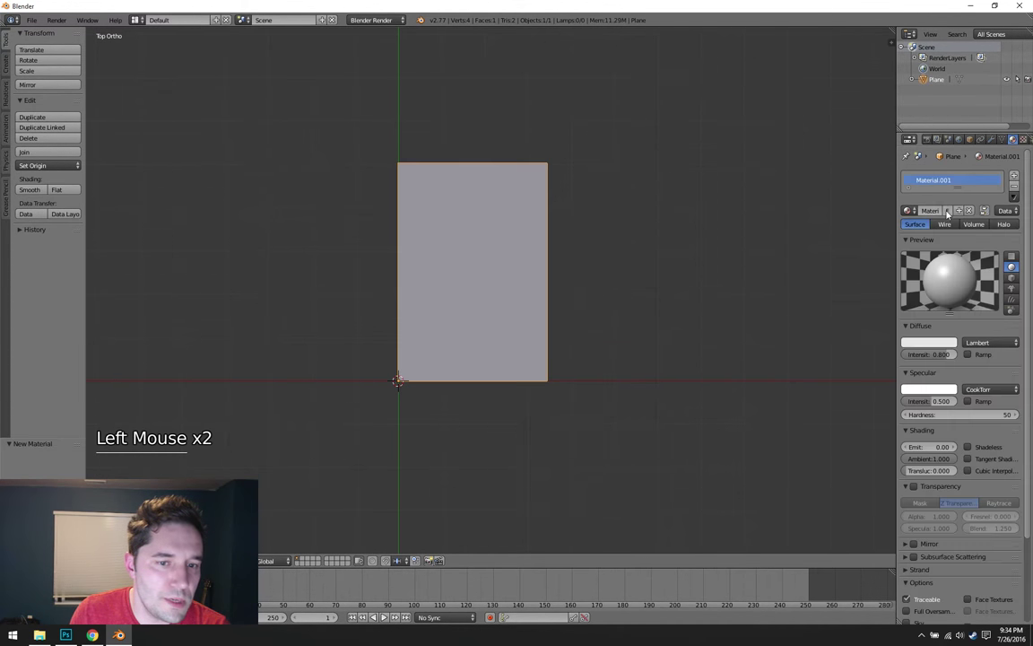
click(987, 448)
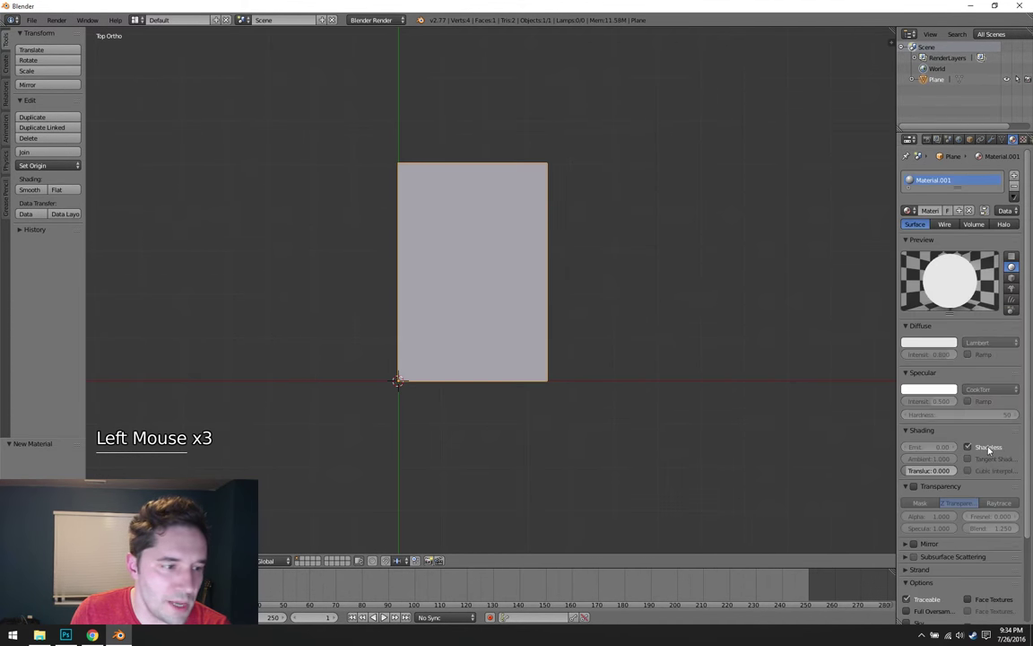
- Add a new texture to the plane's material
click(1023, 139)
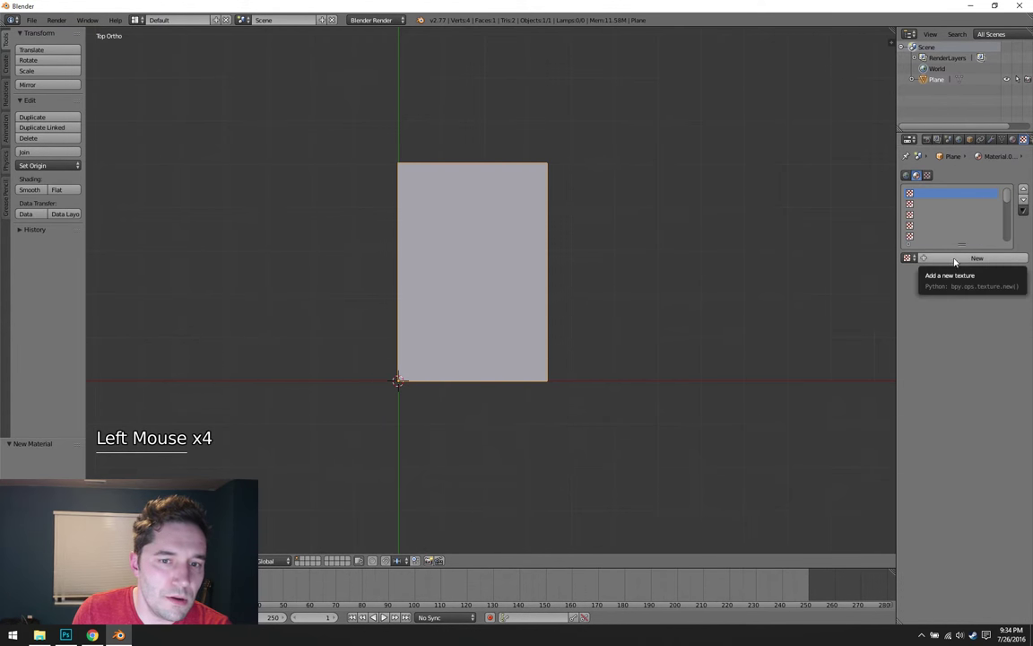
click(1012, 139)
click(1023, 139)
click(1013, 139)
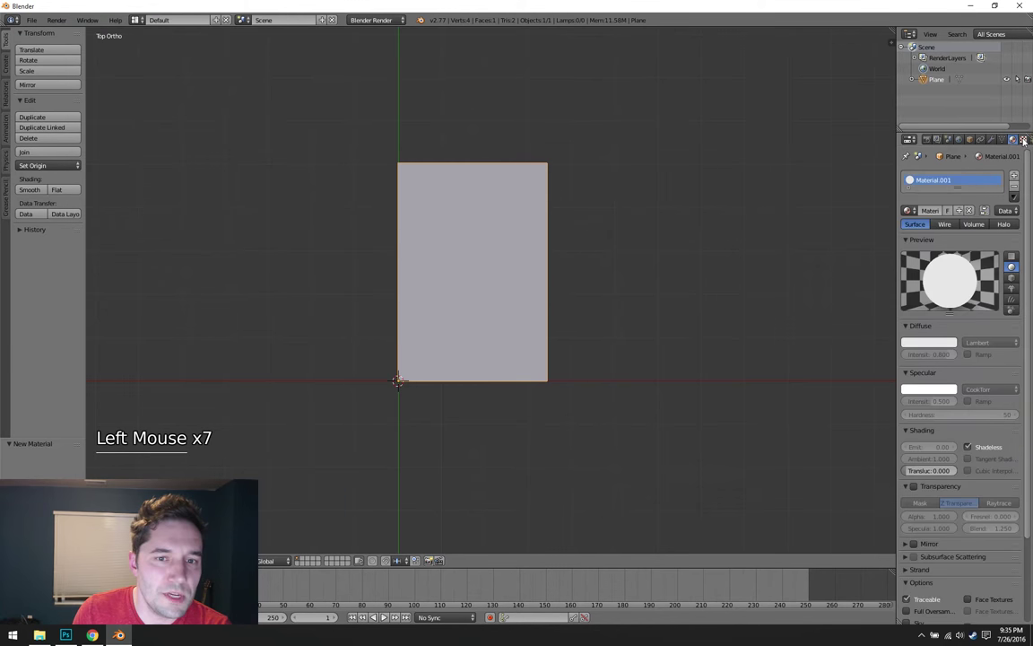
click(1023, 139)
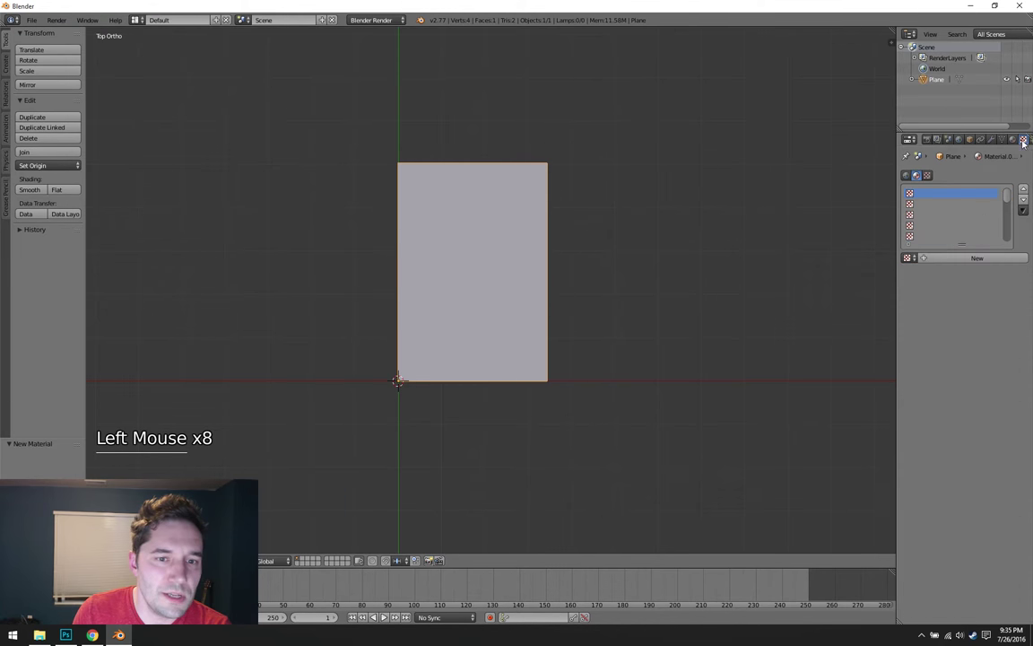
click(949, 258)
- Load Pizo.psd from the pizo project's Textures folder as the texture's image
click(995, 430)
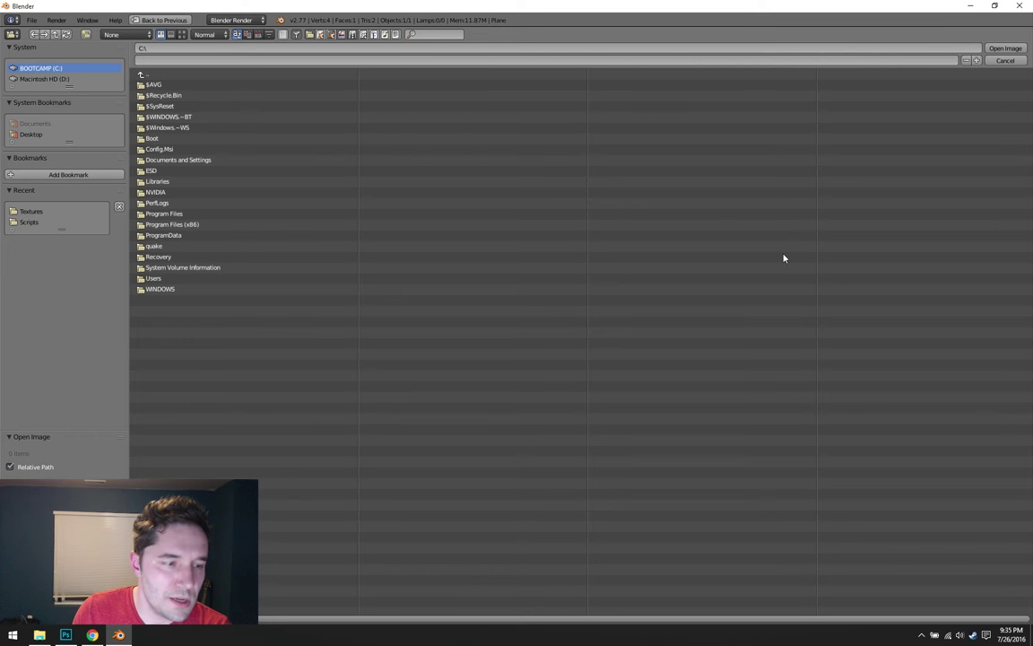
click(46, 134)
click(189, 107)
click(191, 106)
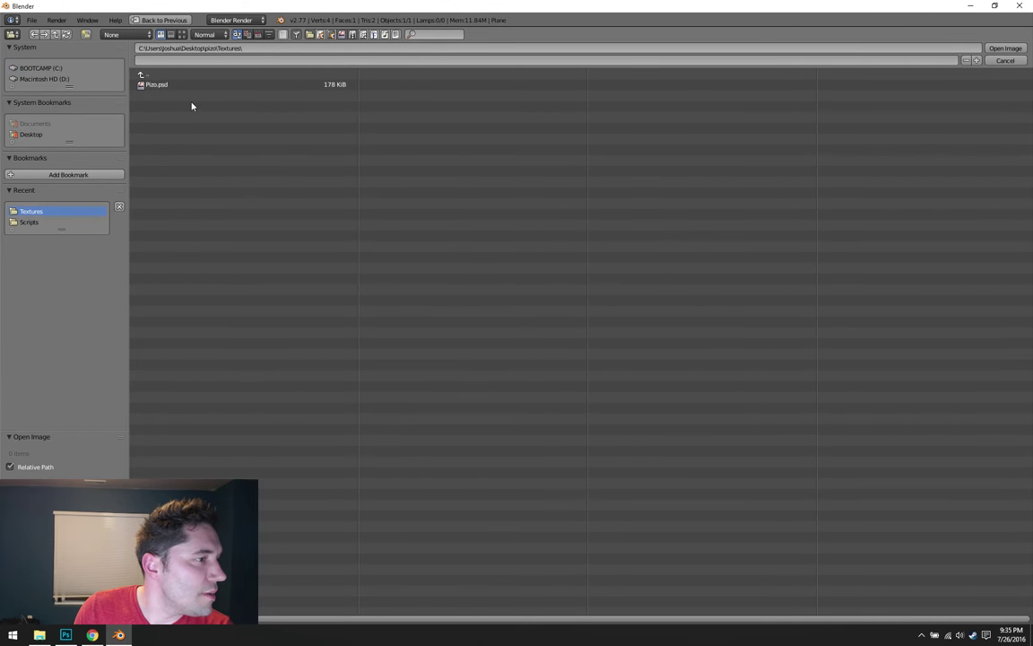
click(224, 85)
click(997, 48)
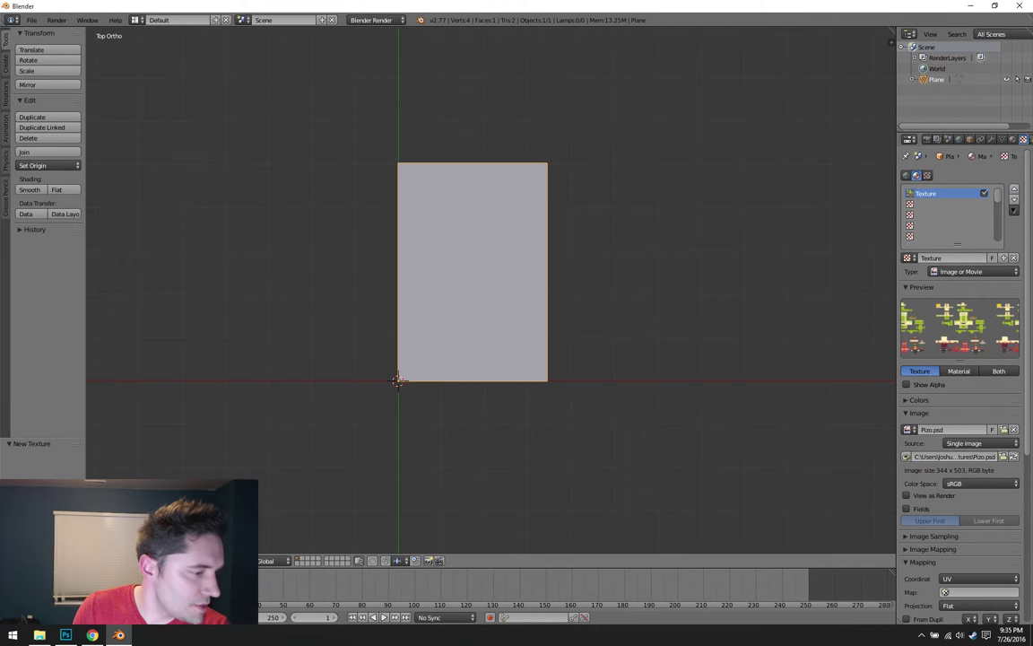
- Compare viewport shading modes on the plane and leave the 3D view in Material shading
click(208, 560)
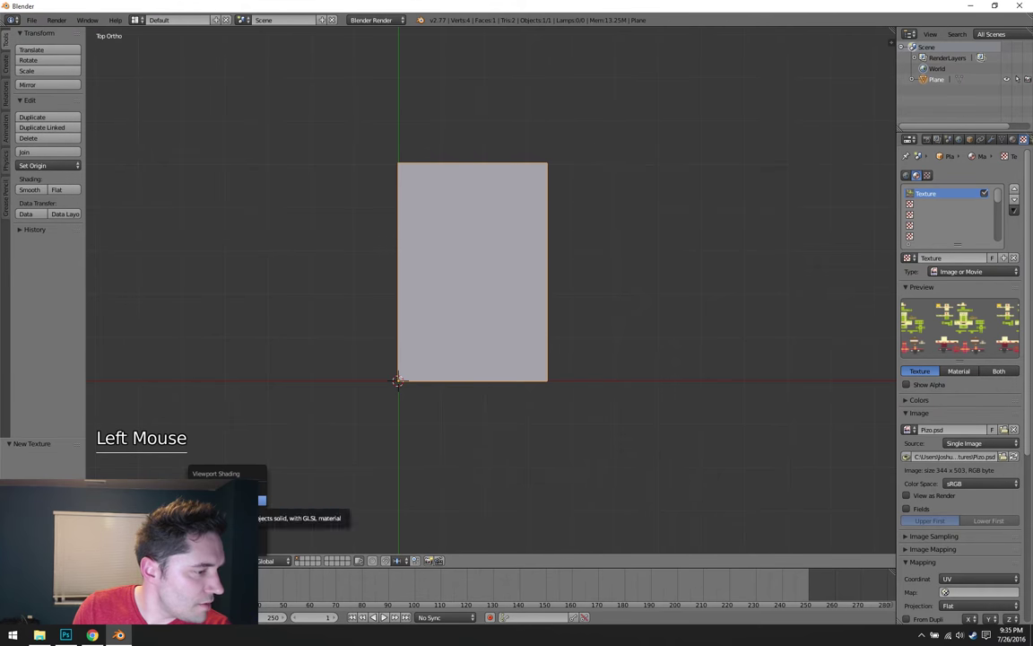
click(233, 499)
click(208, 561)
click(233, 484)
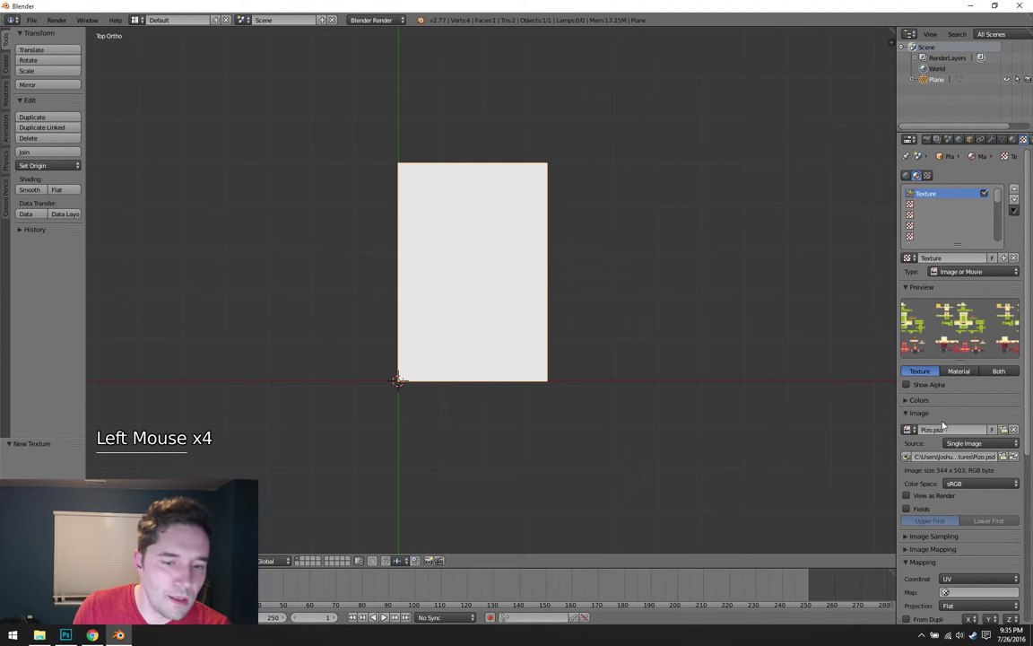
click(208, 561)
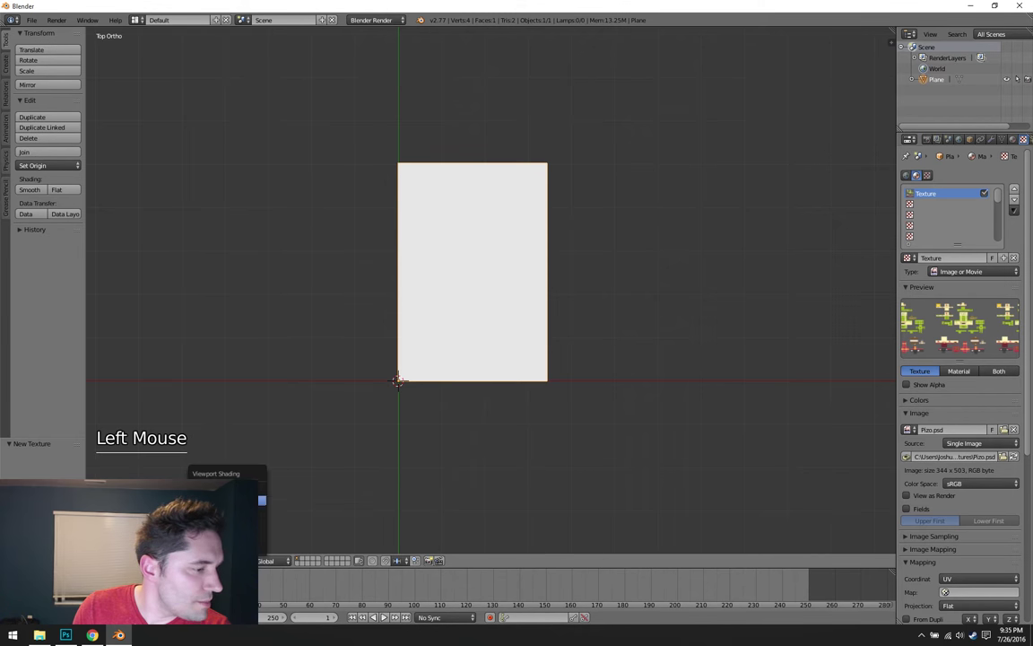
click(233, 500)
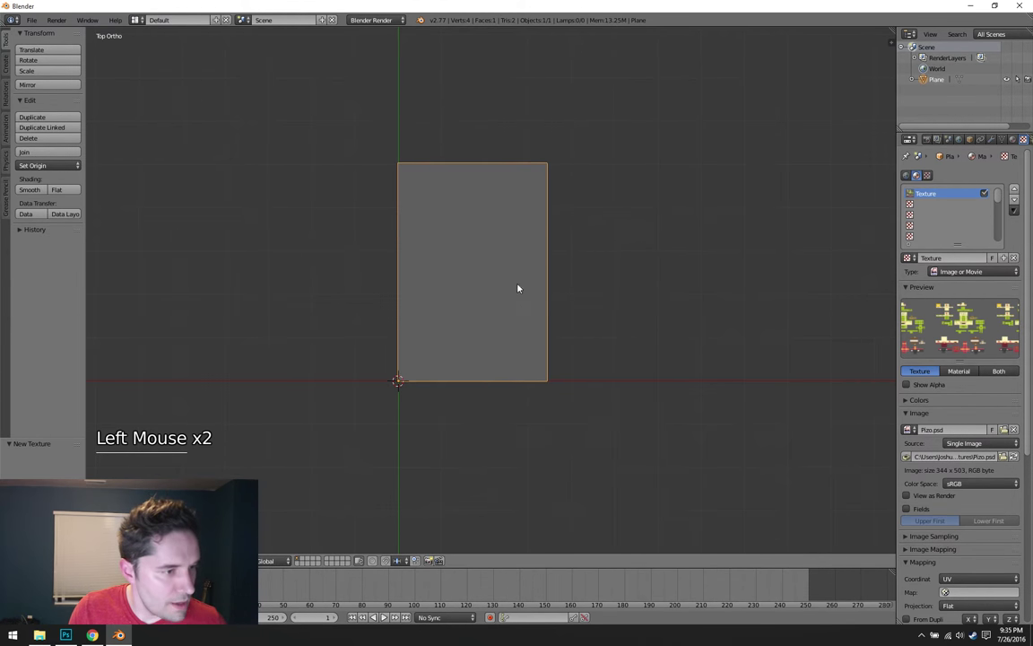
- Select all of the plane's geometry in Edit Mode and apply a standard Unwrap to it
scroll(963, 406, down, 4)
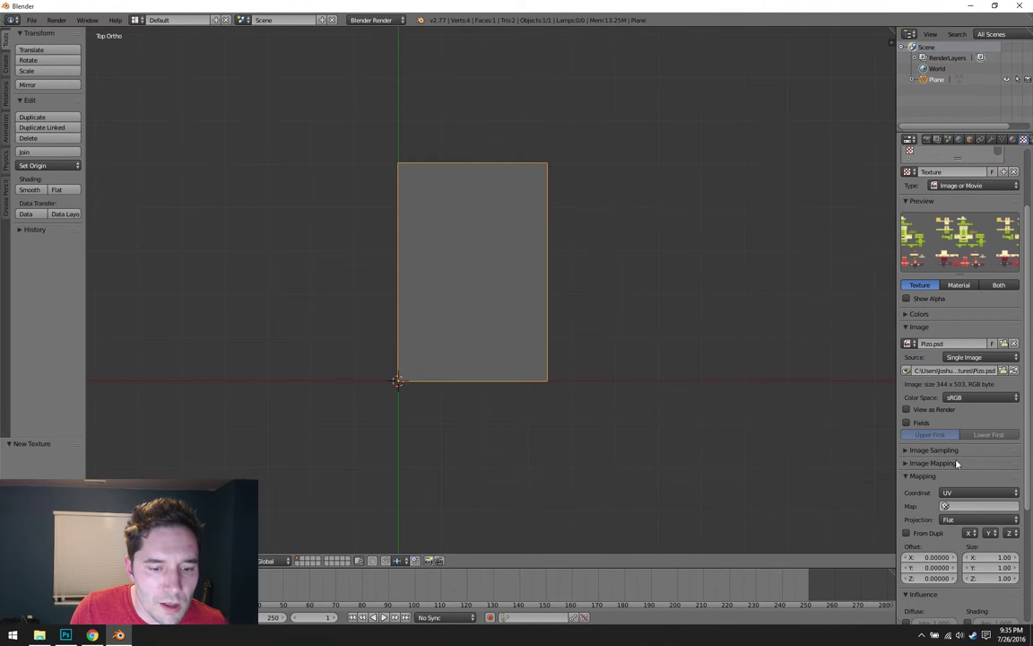
scroll(915, 463, down, 4)
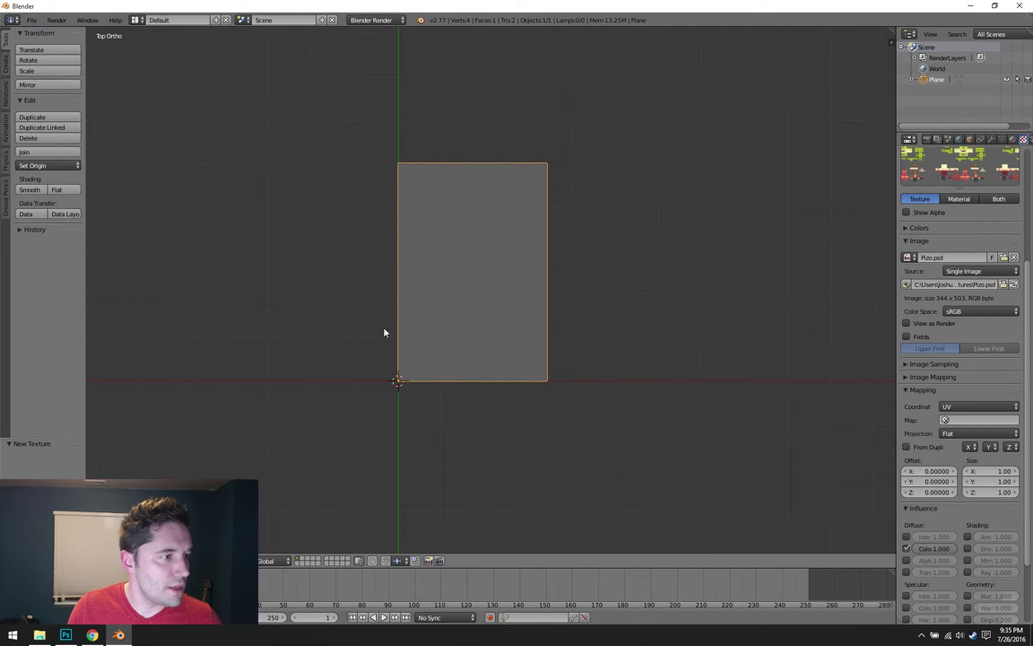
key(Tab)
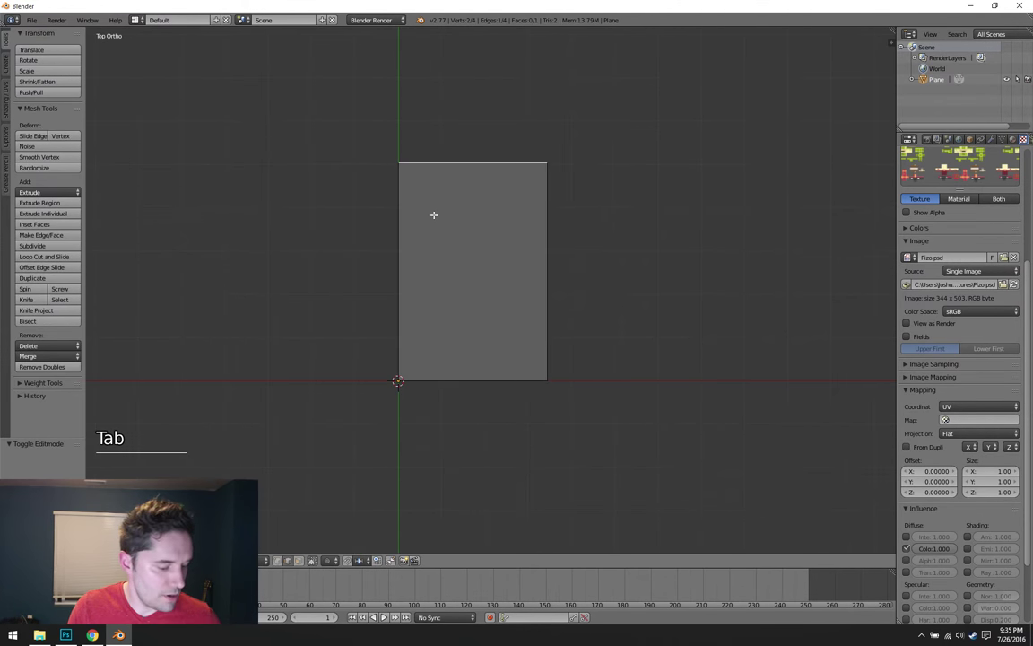
key(a)
key(a)
key(a)
key(u)
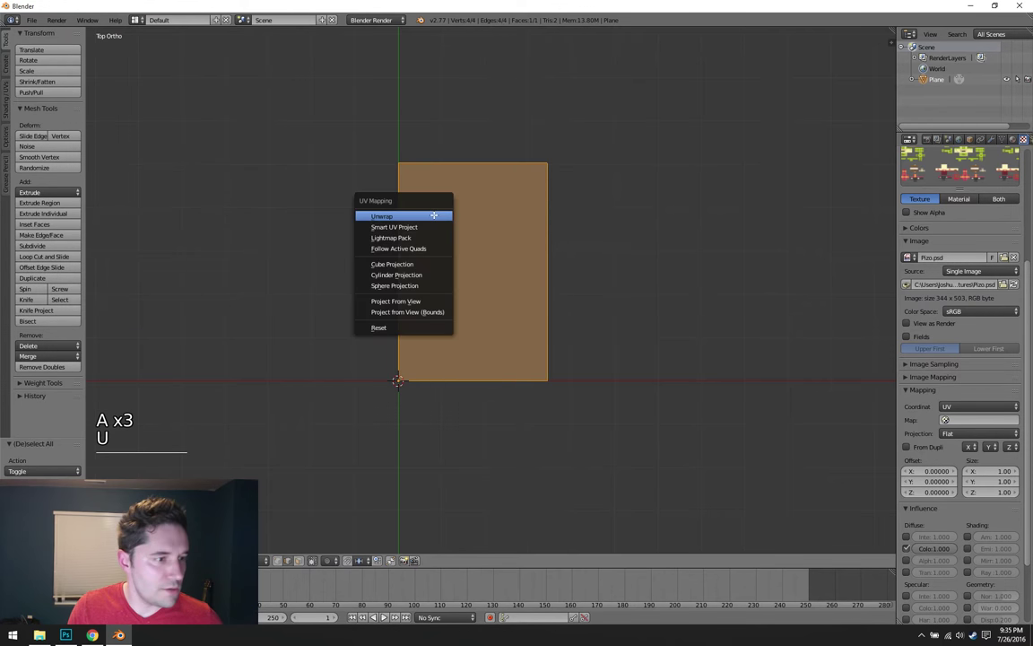
click(433, 215)
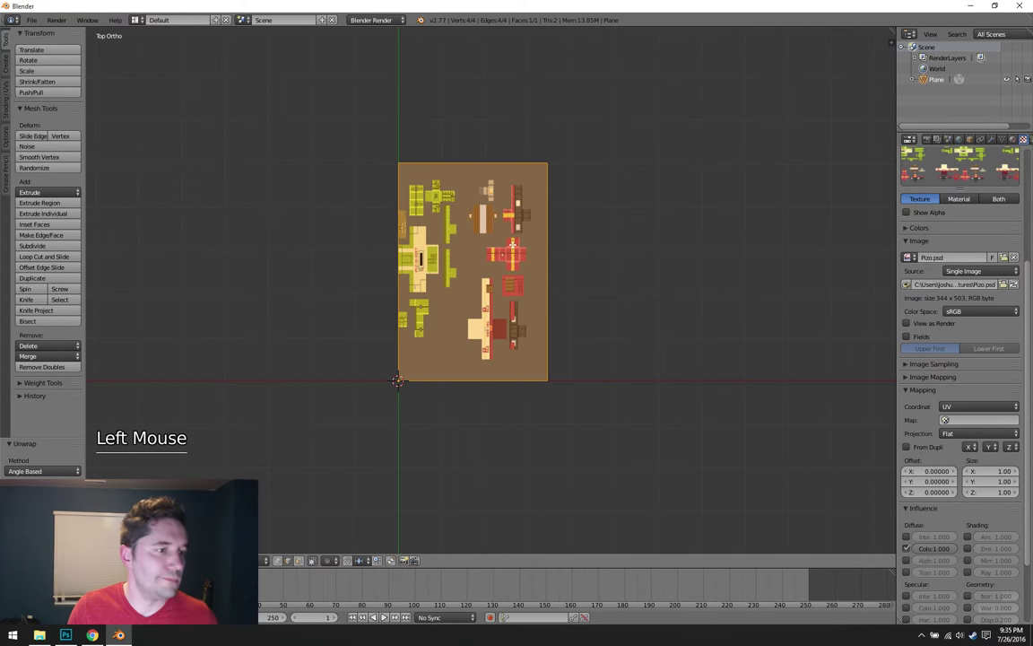
- Remap the plane's UVs from the top view with Project from View (Bounds)
key(u)
click(536, 212)
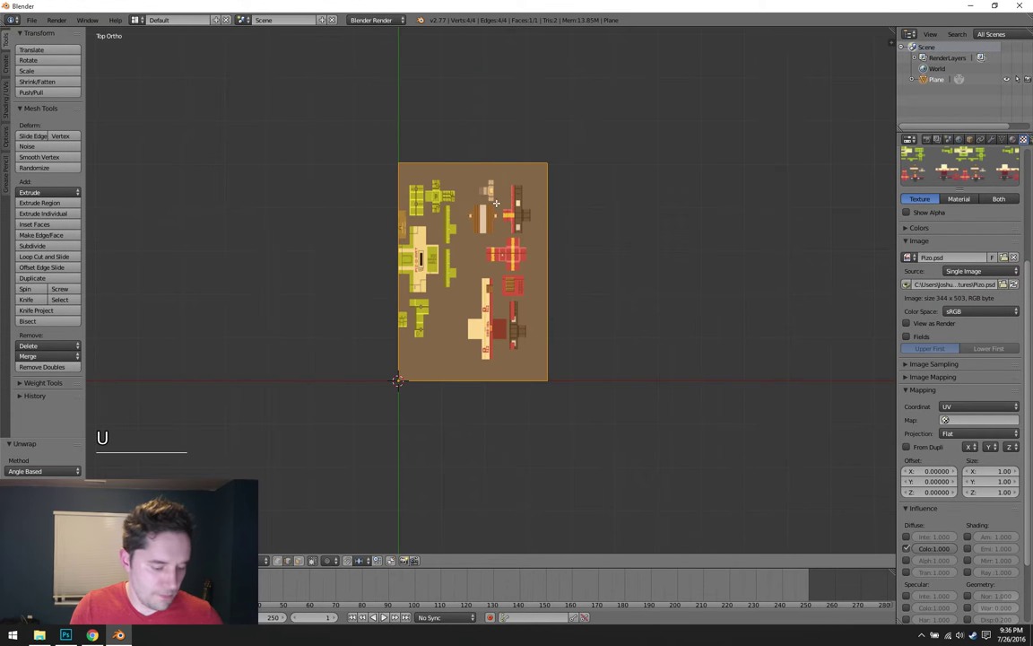
key(u)
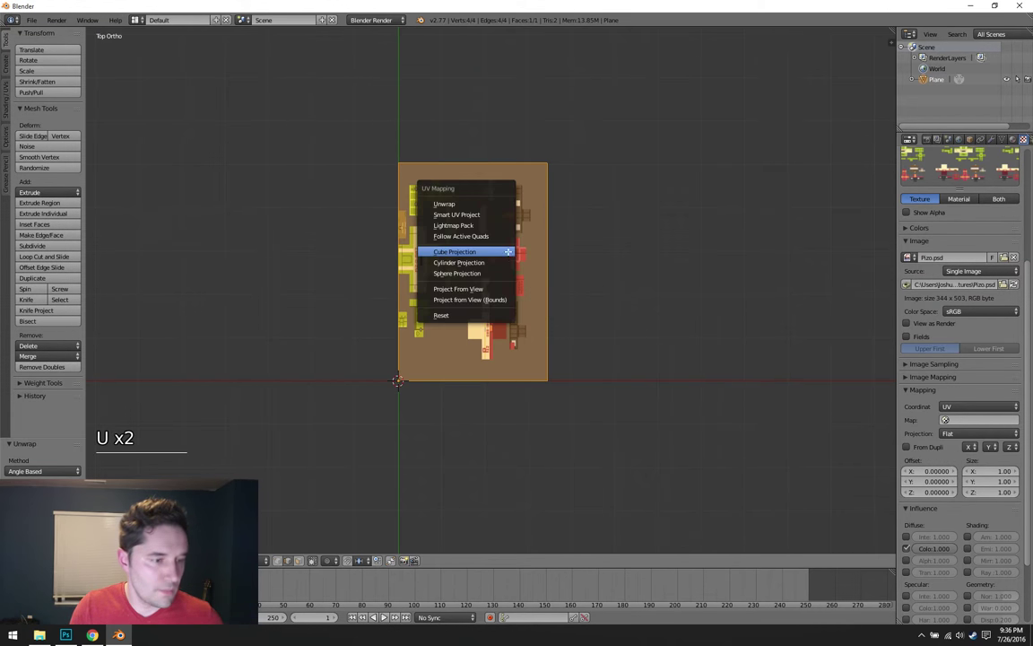
click(474, 298)
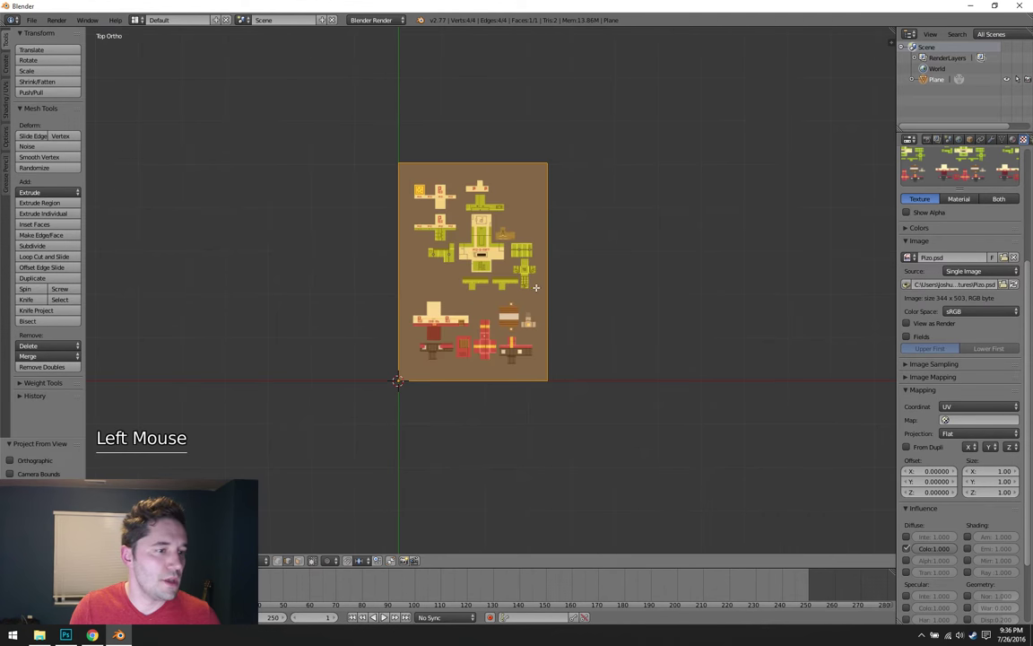
- Turn off Mipmaps in the System user preferences to display the texture's pixels with sharp edges
scroll(536, 287, up, 13)
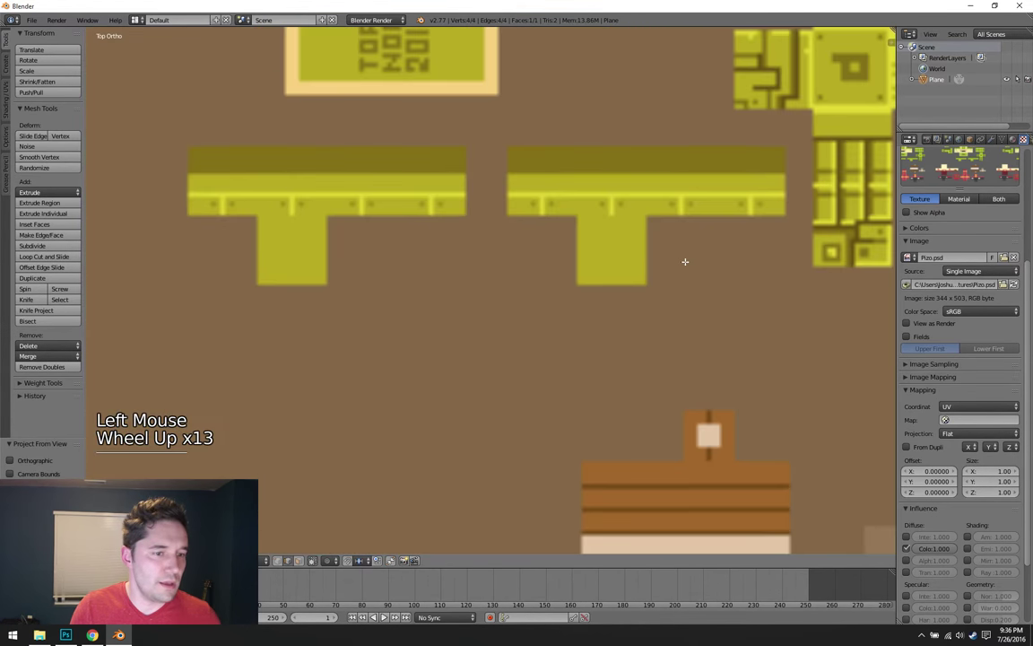
scroll(684, 262, down, 9)
scroll(653, 266, up, 4)
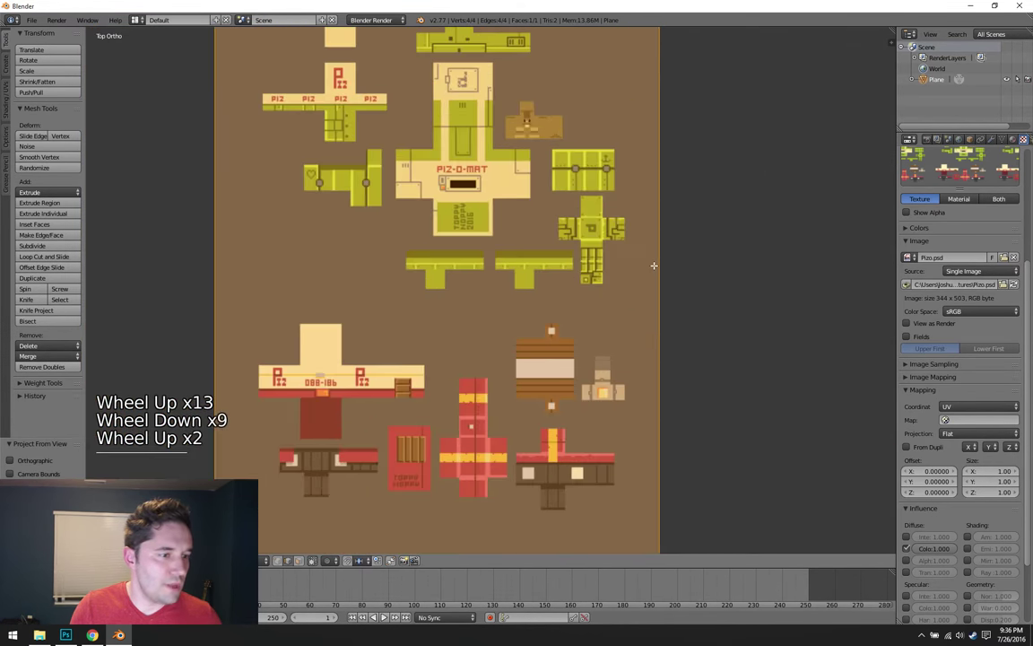
scroll(653, 265, up, 1)
scroll(679, 253, down, 4)
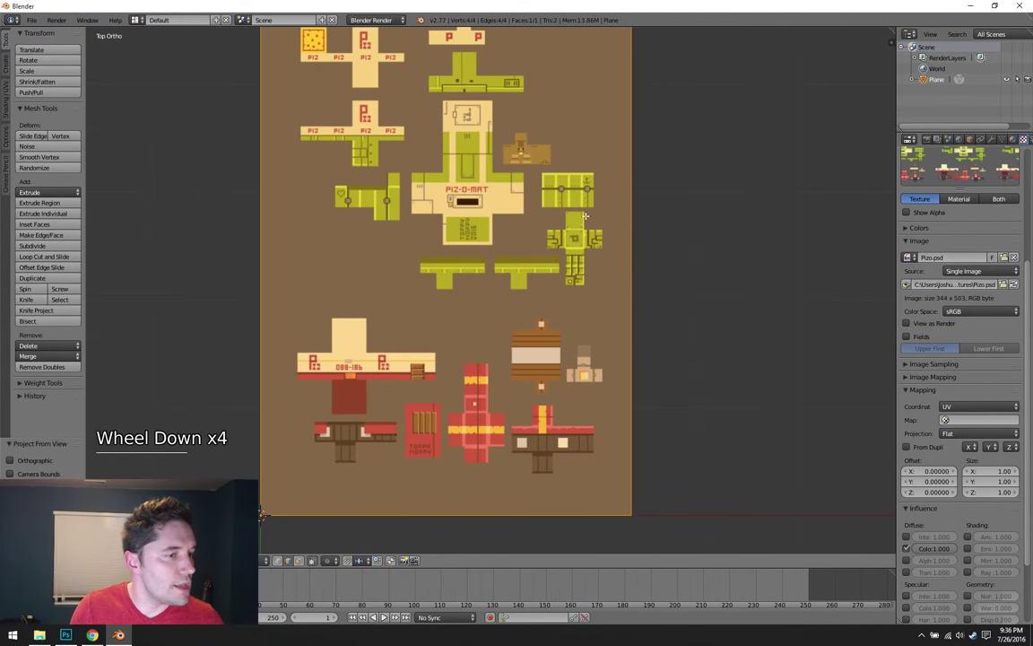
scroll(637, 231, up, 11)
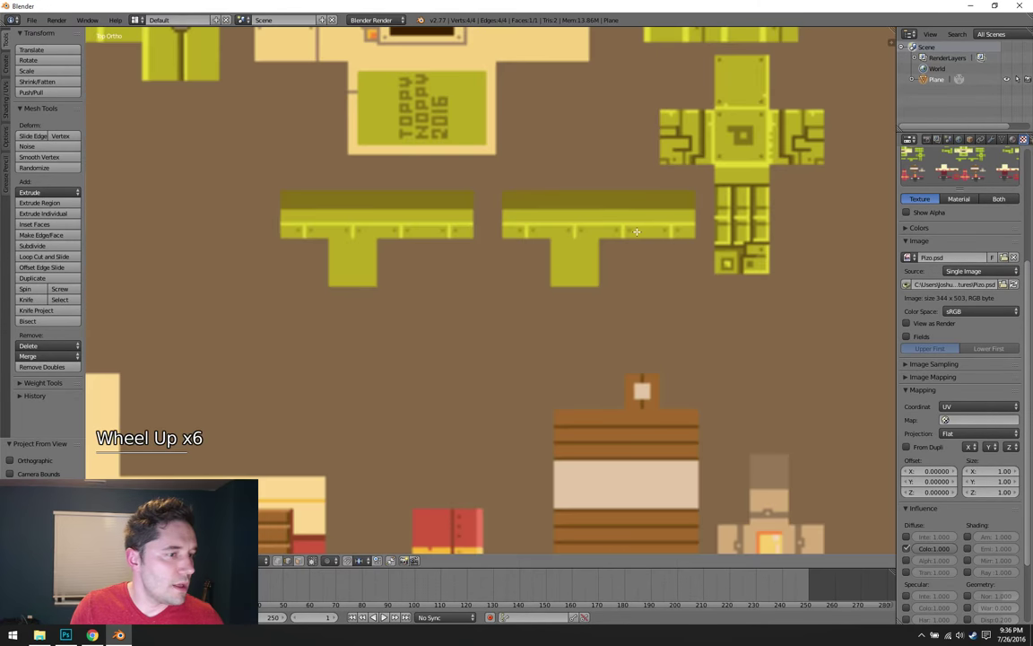
scroll(651, 232, down, 3)
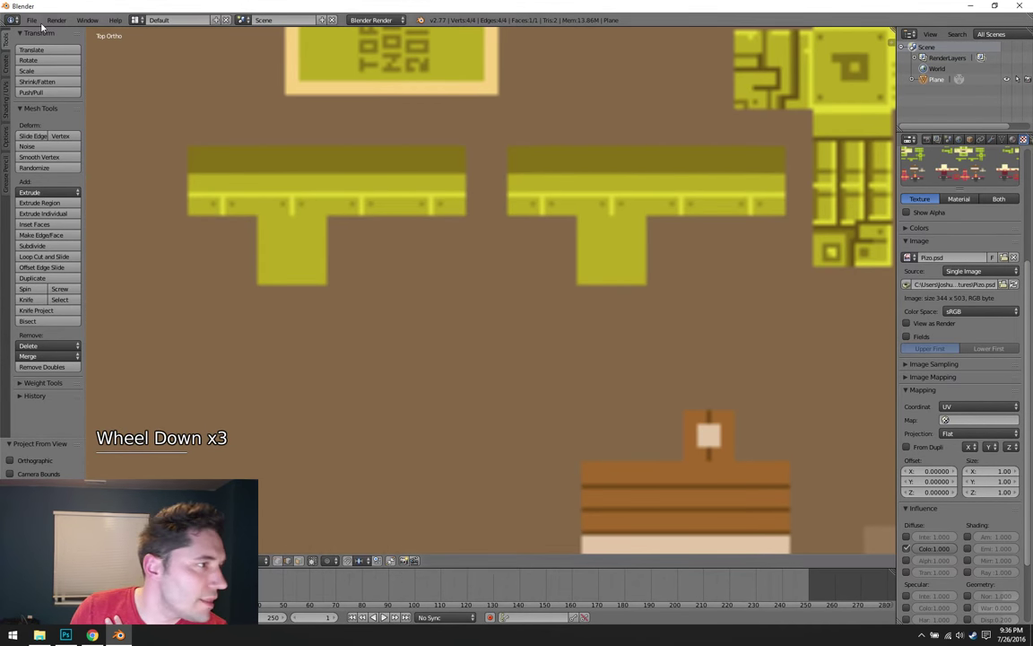
click(31, 20)
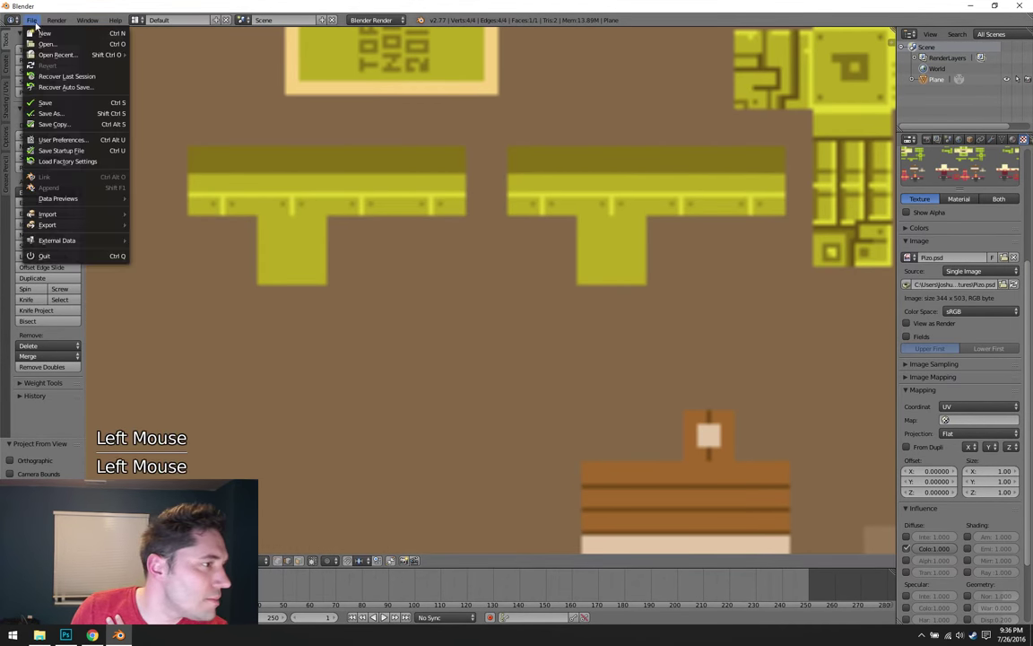
click(62, 140)
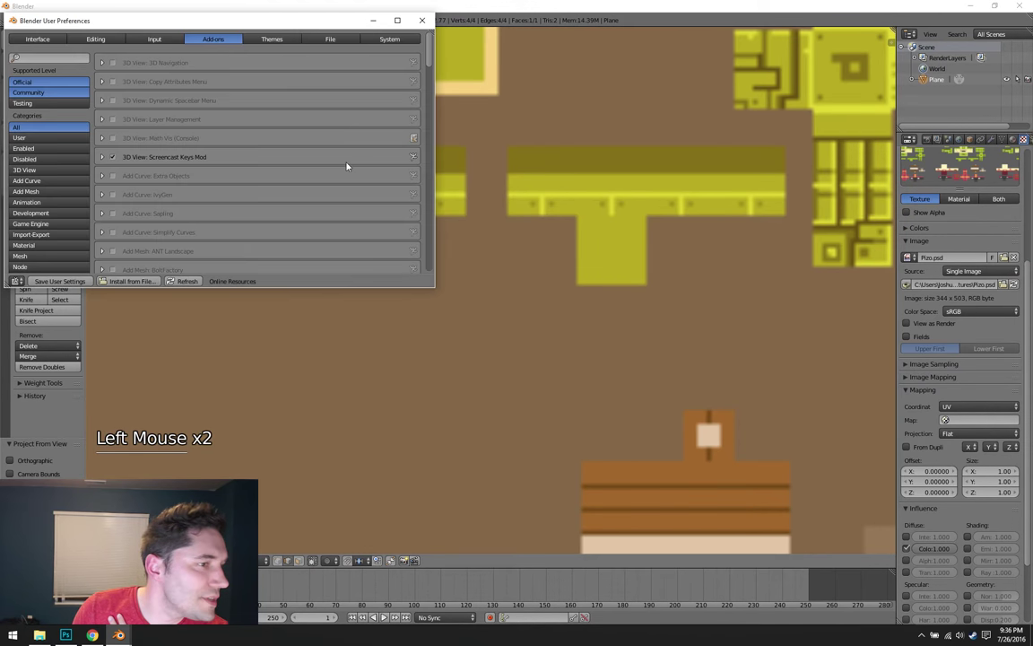
click(385, 40)
drag(327, 21, 342, 45)
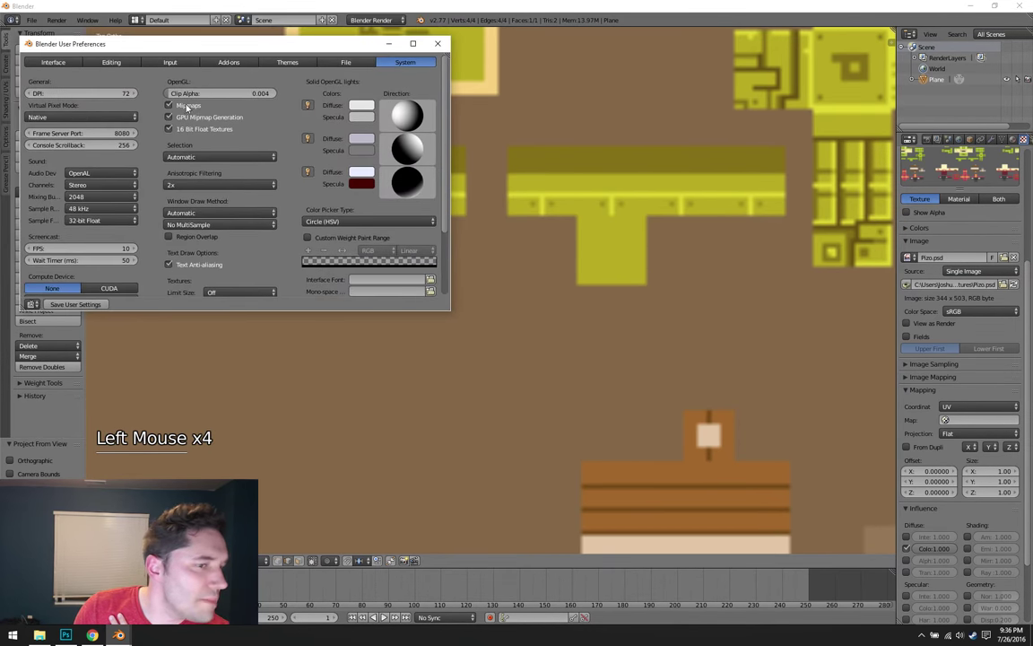
click(437, 43)
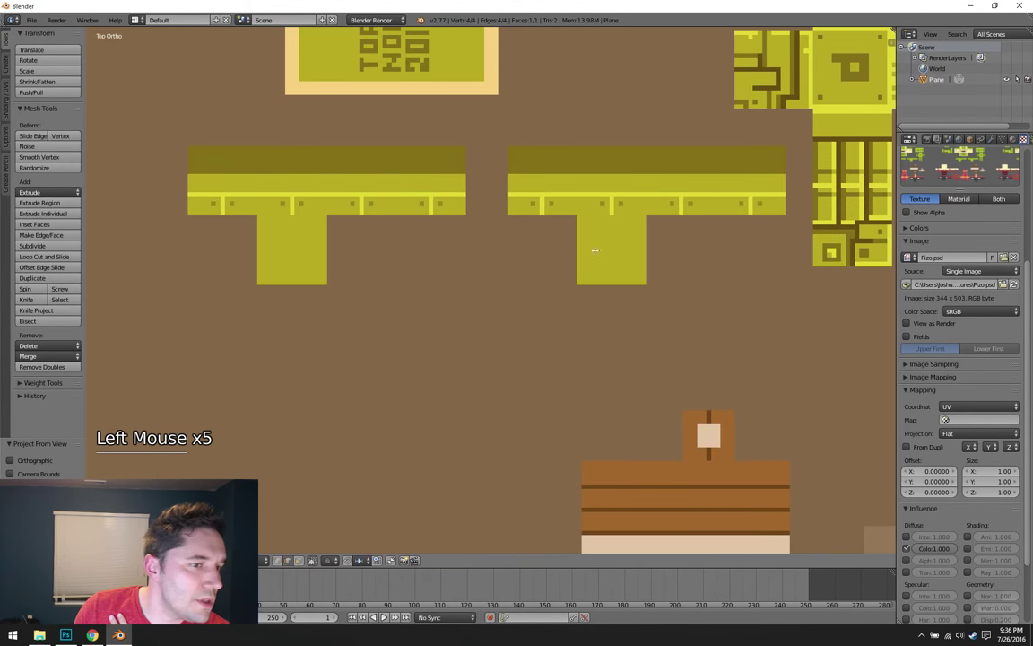
- Examine the layout of the papercraft parts across the whole texture sheet on the plane
scroll(720, 286, down, 1)
shift+middle_drag(754, 339, 574, 297)
scroll(574, 296, down, 2)
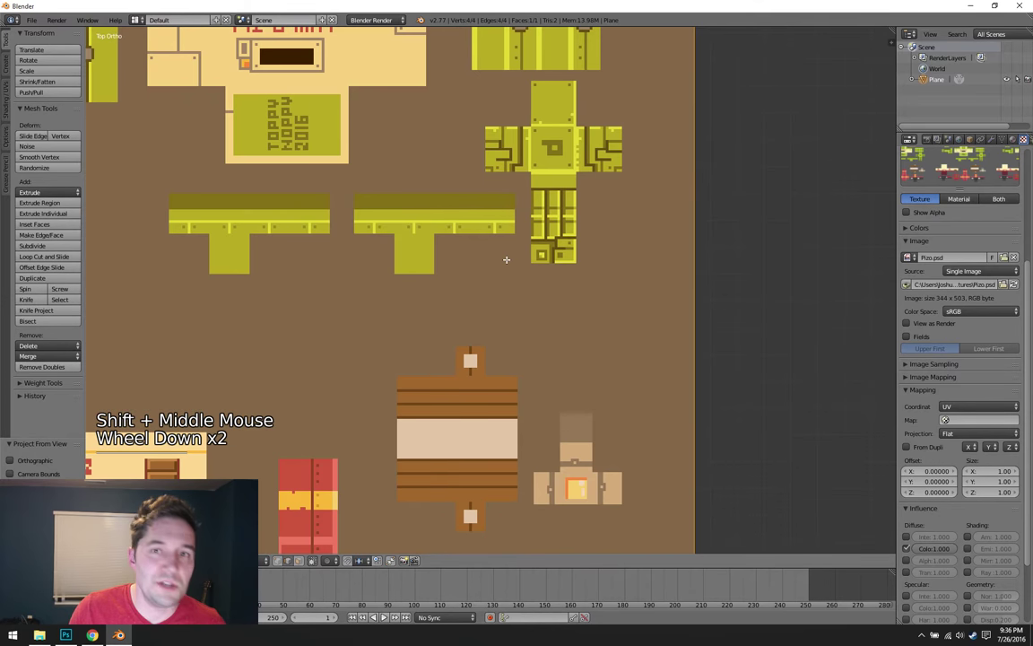
scroll(512, 273, down, 1)
shift+middle_drag(519, 282, 593, 235)
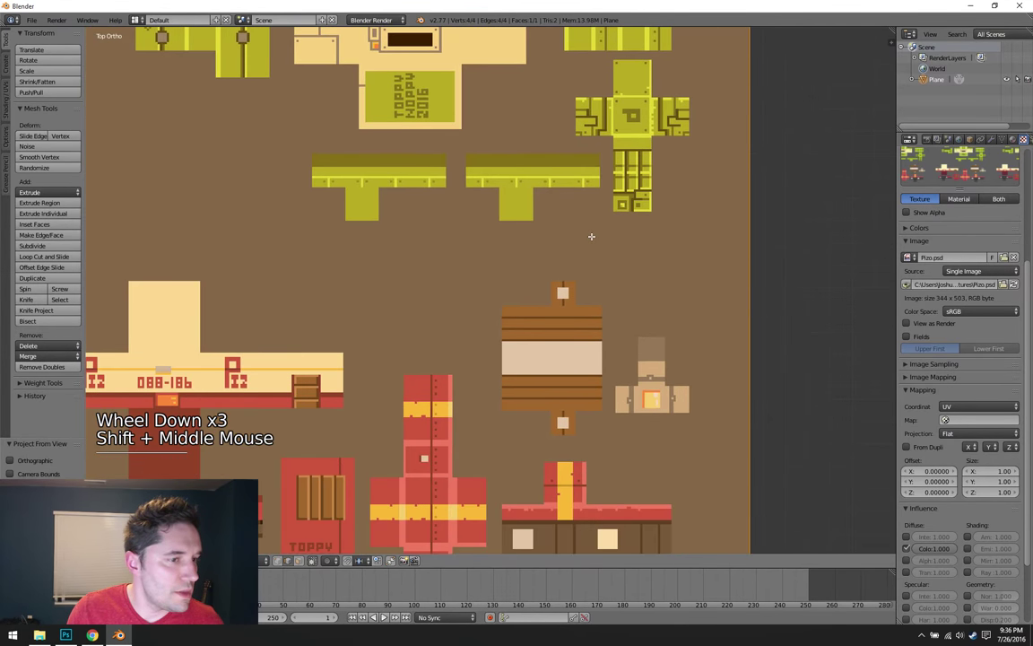
scroll(589, 238, down, 1)
scroll(586, 241, down, 1)
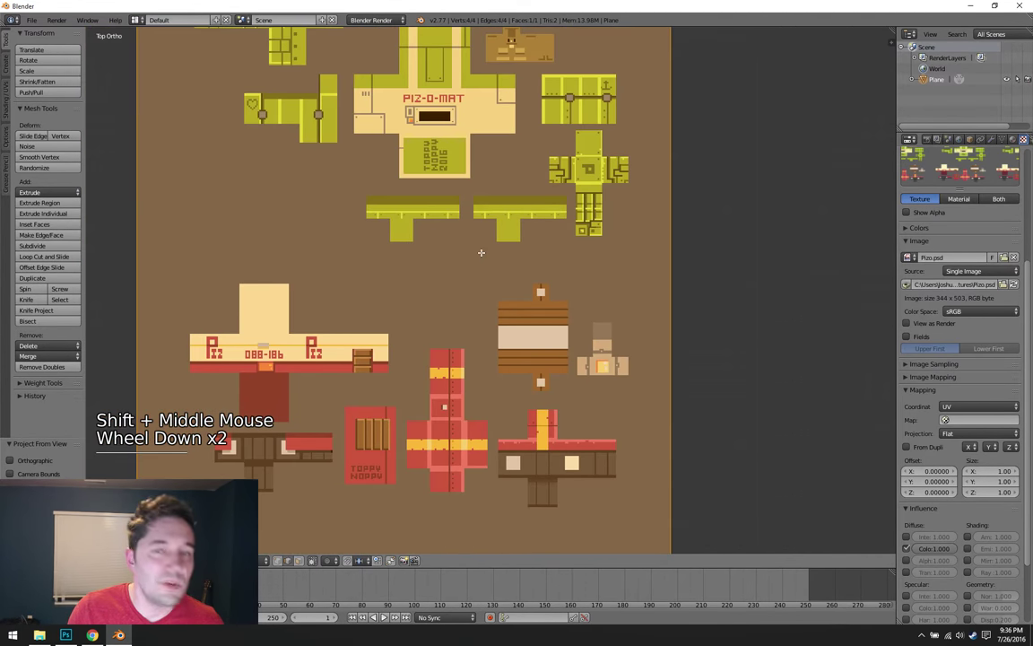
shift+middle_drag(541, 302, 561, 255)
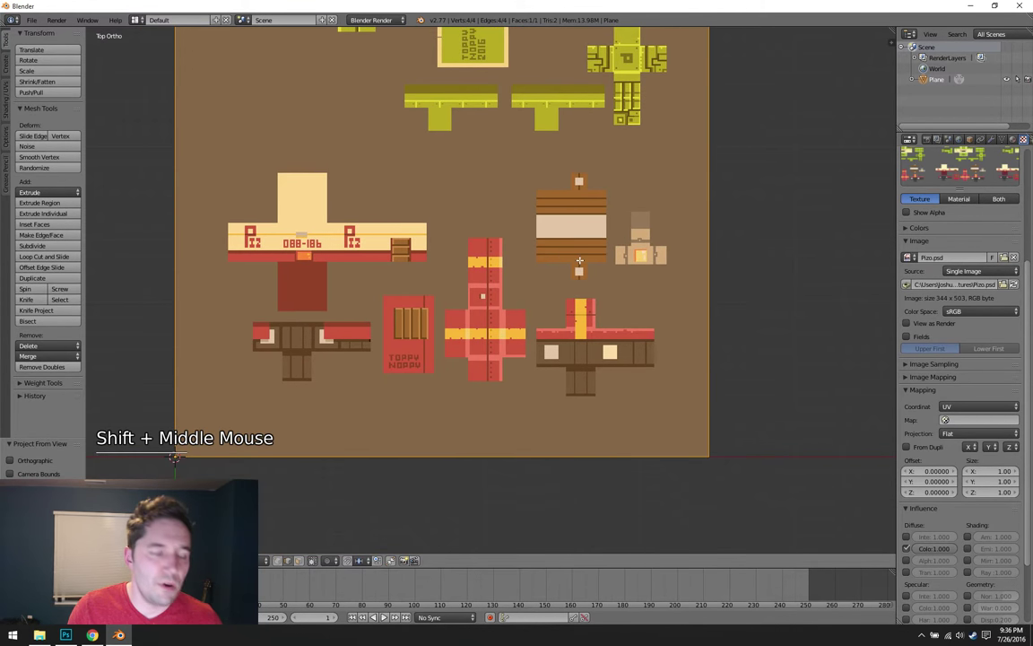
scroll(529, 251, down, 1)
shift+middle_drag(525, 139, 503, 289)
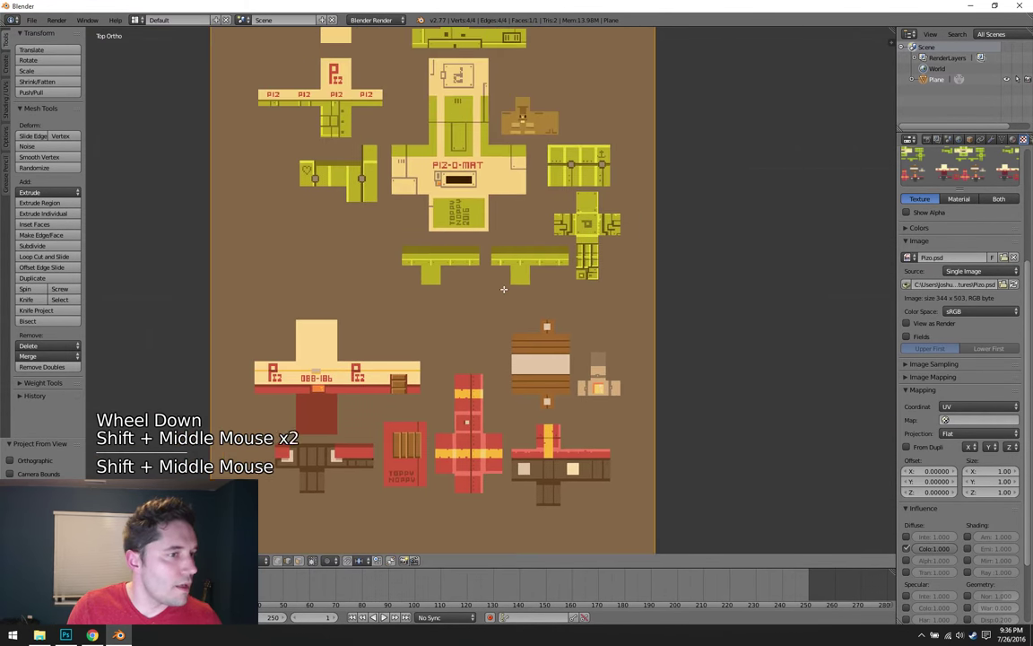
scroll(505, 280, down, 1)
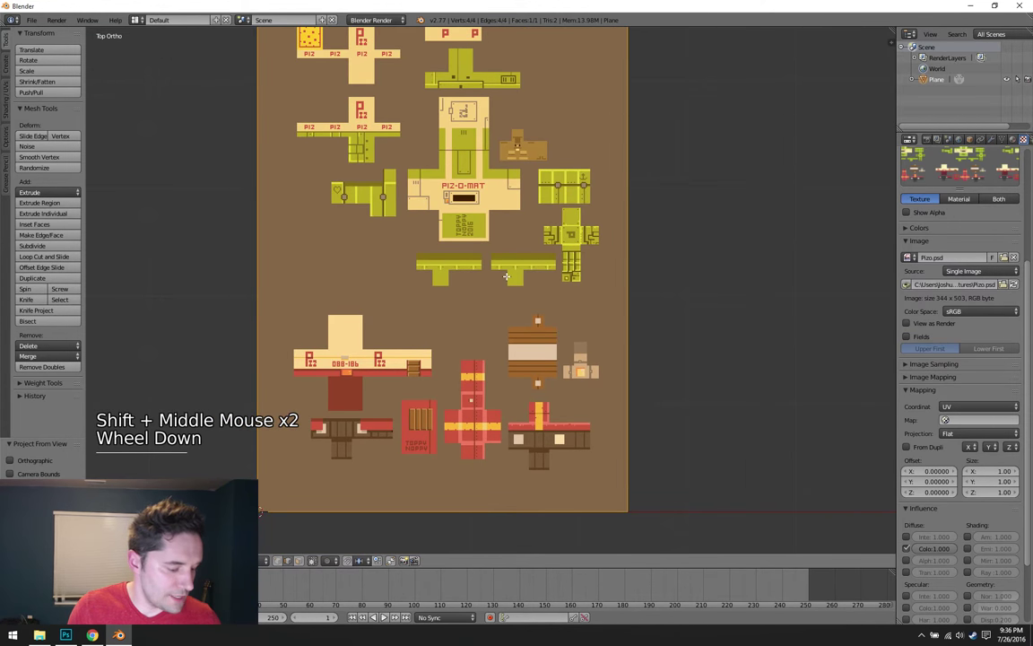
scroll(585, 251, down, 1)
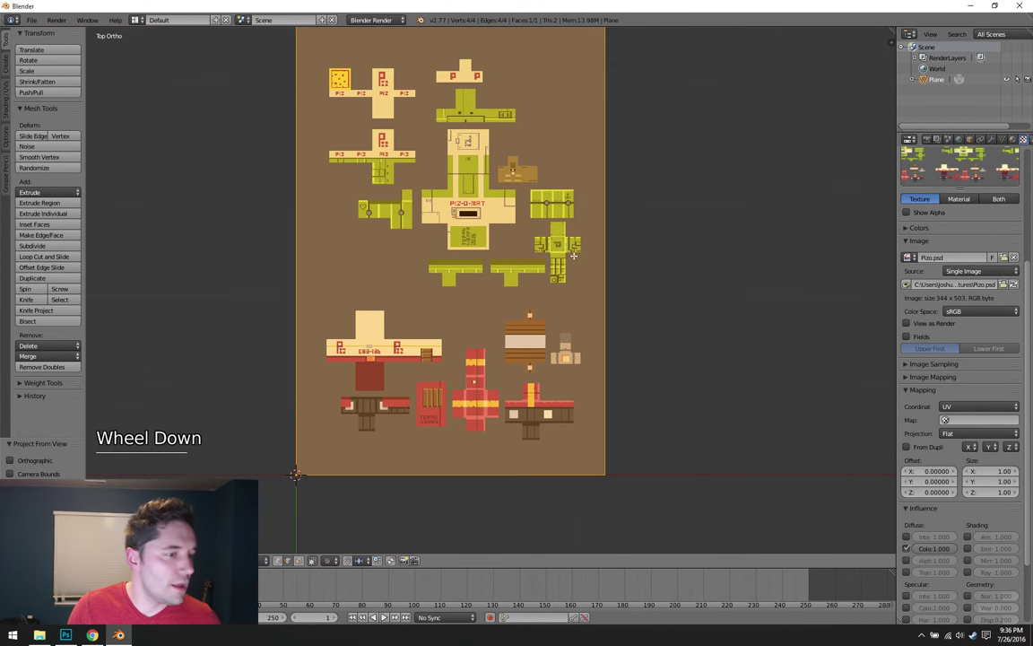
scroll(585, 251, up, 2)
scroll(585, 252, down, 1)
shift+middle_drag(584, 251, 583, 280)
mouse_move(549, 242)
shift+middle_down()
mouse_move(546, 272)
mouse_move(557, 256)
shift+middle_up()
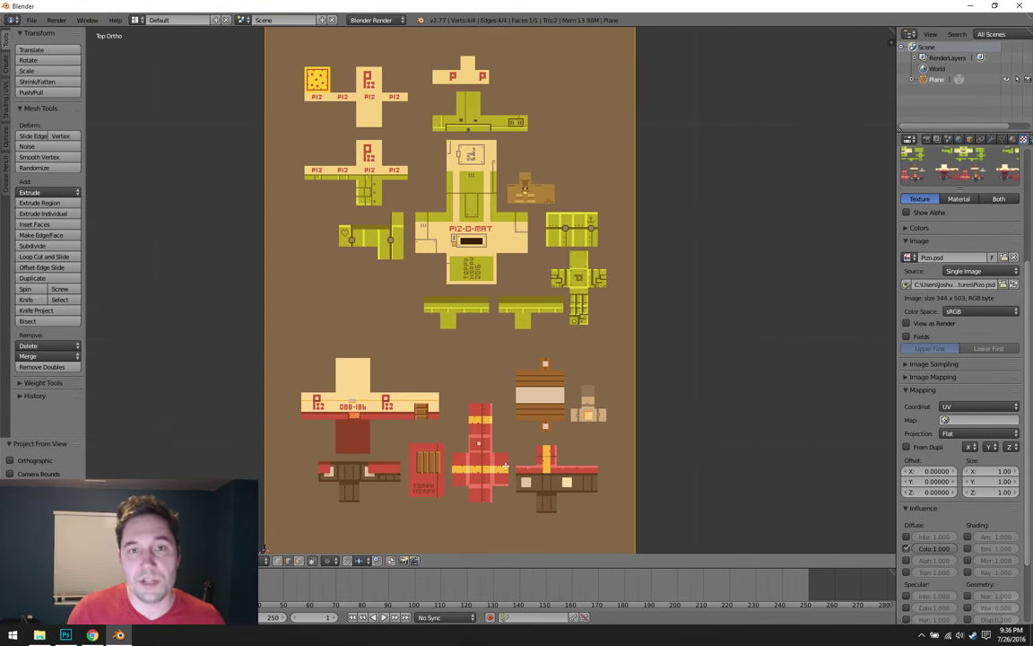
shift+middle_drag(505, 465, 514, 439)
shift+middle_drag(524, 353, 510, 394)
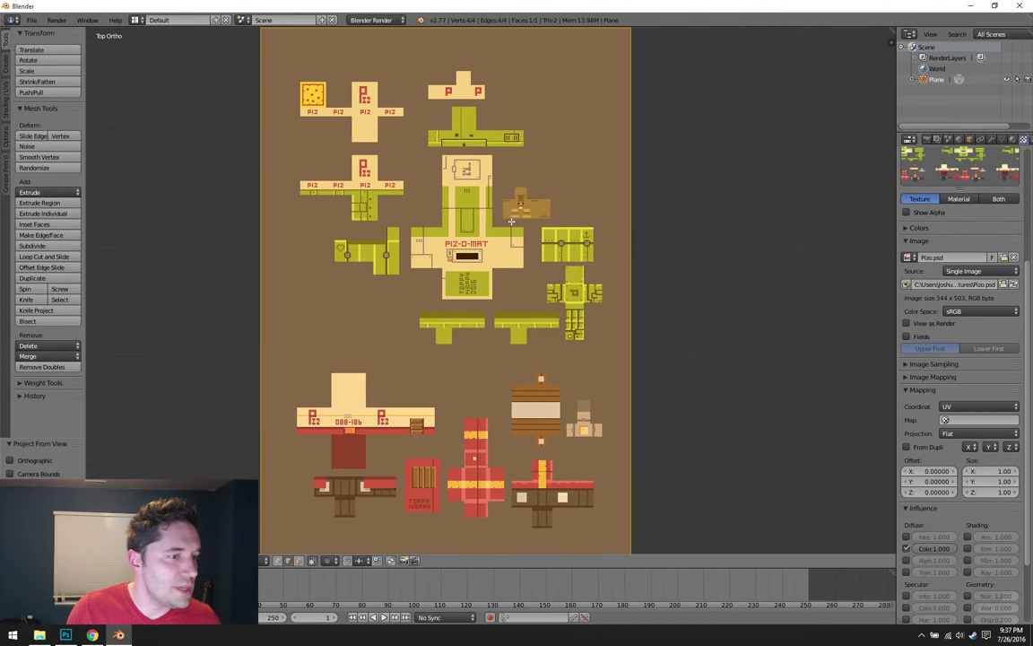
shift+middle_drag(467, 228, 455, 196)
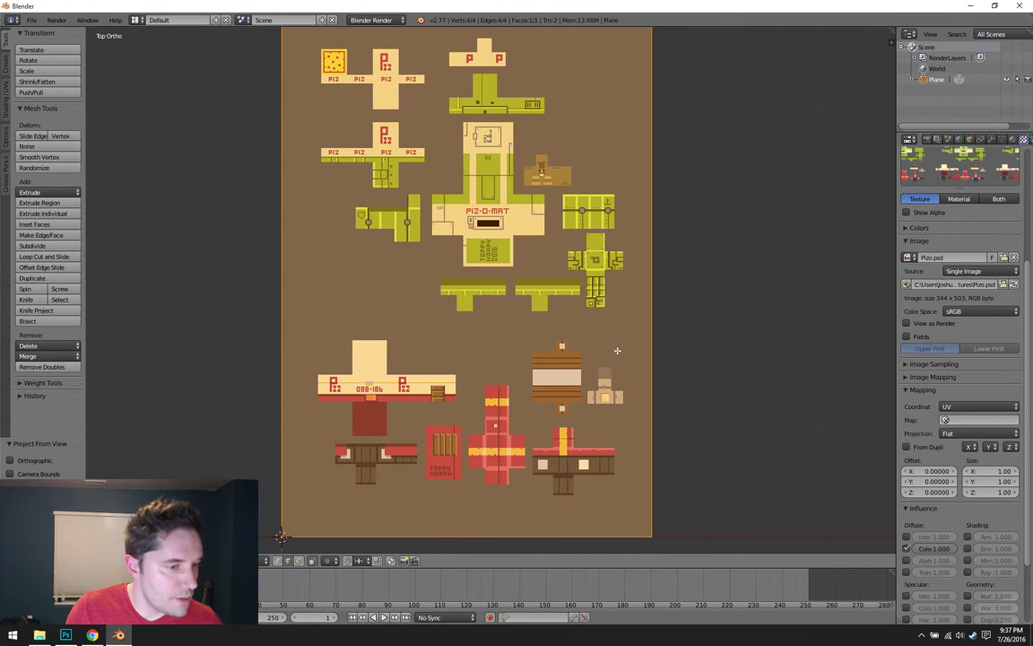
- Add one horizontal loop cut across the middle of the plane without sliding it
scroll(615, 362, up, 3)
key(ctrl+r)
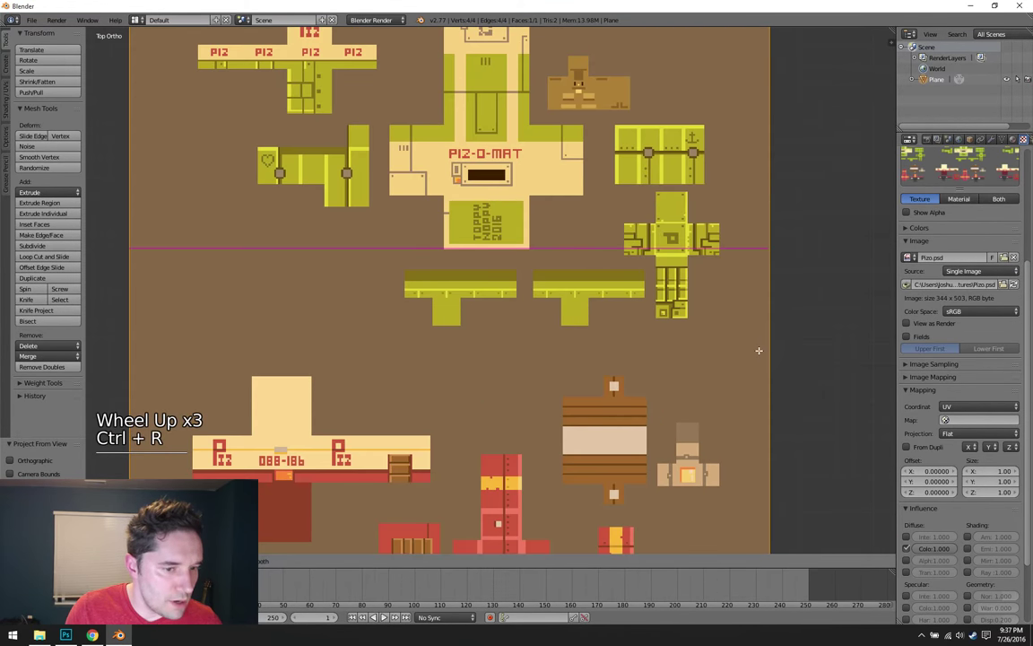
click(751, 363)
right_click(742, 369)
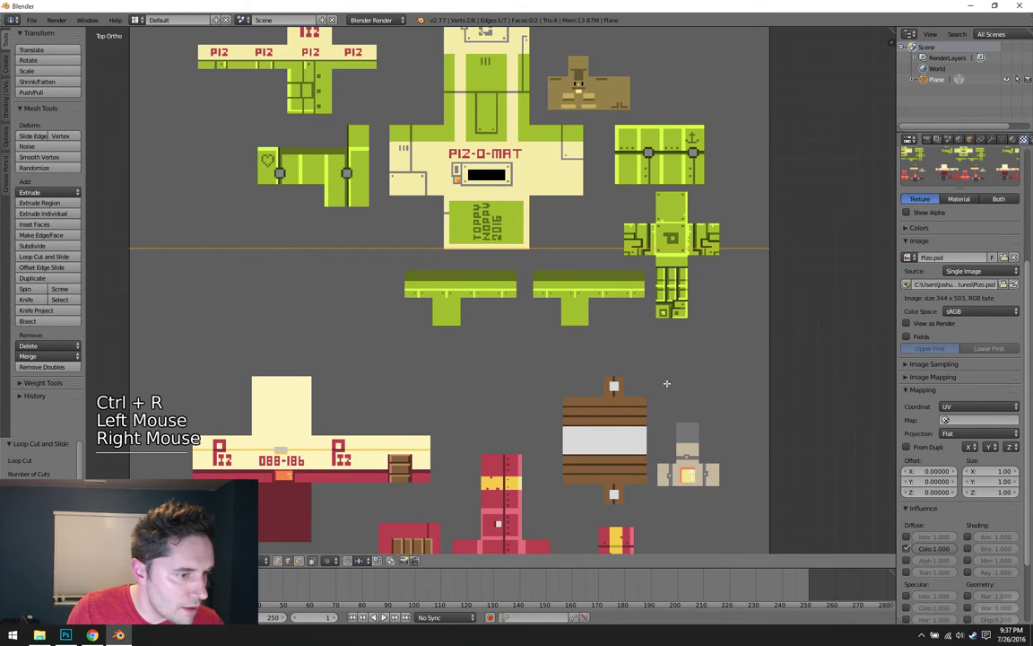
click(743, 369)
click(743, 368)
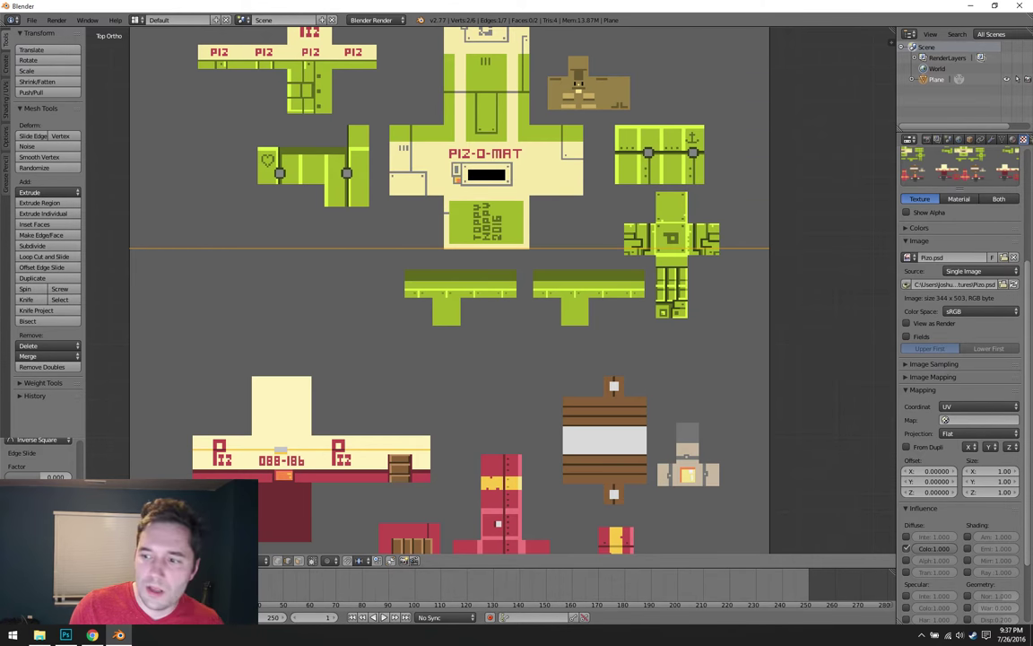
- Enable Correct UVs for the loop cut, and undo the cut across the middle
drag(41, 434, 46, 186)
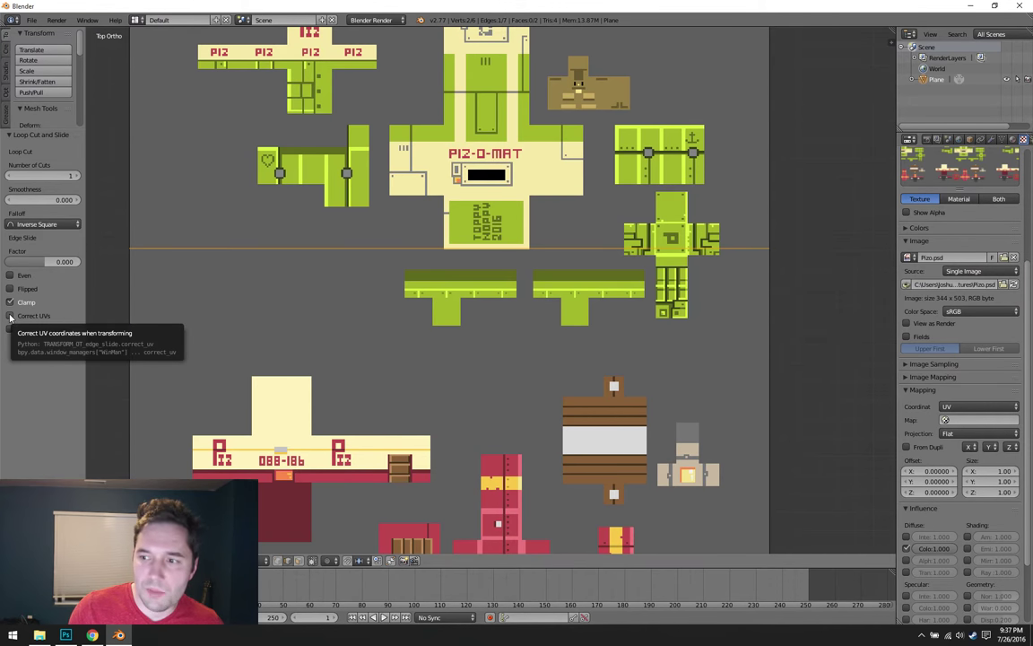
click(11, 317)
key(ctrl+z)
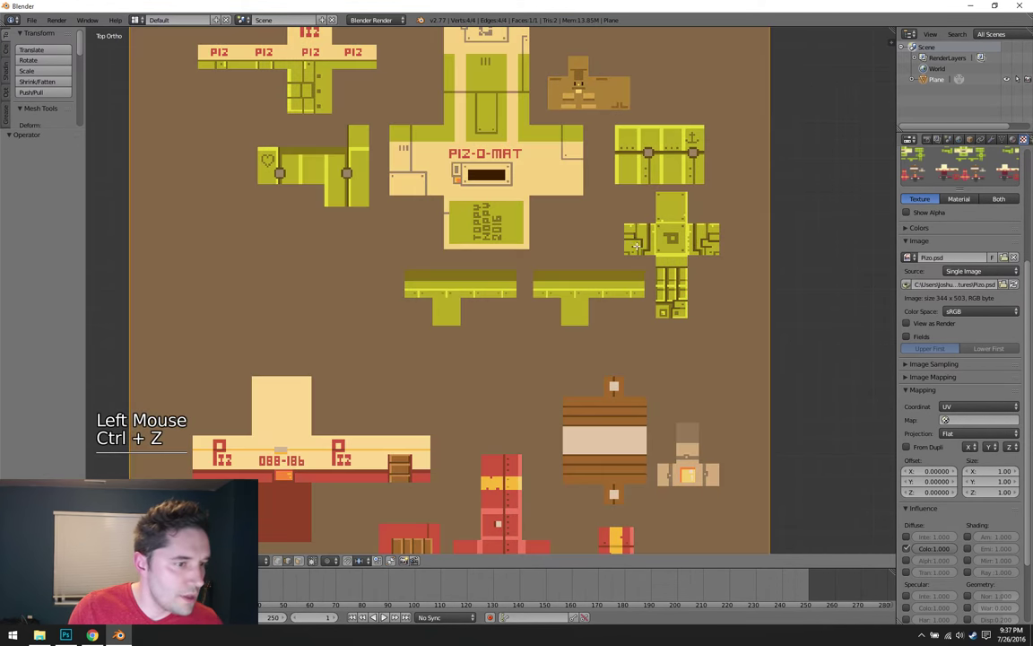
- Add a horizontal loop cut aligned with the lower ends of the two green T-shaped parts, at a slide factor of about 0.166
key(ctrl+r)
click(751, 220)
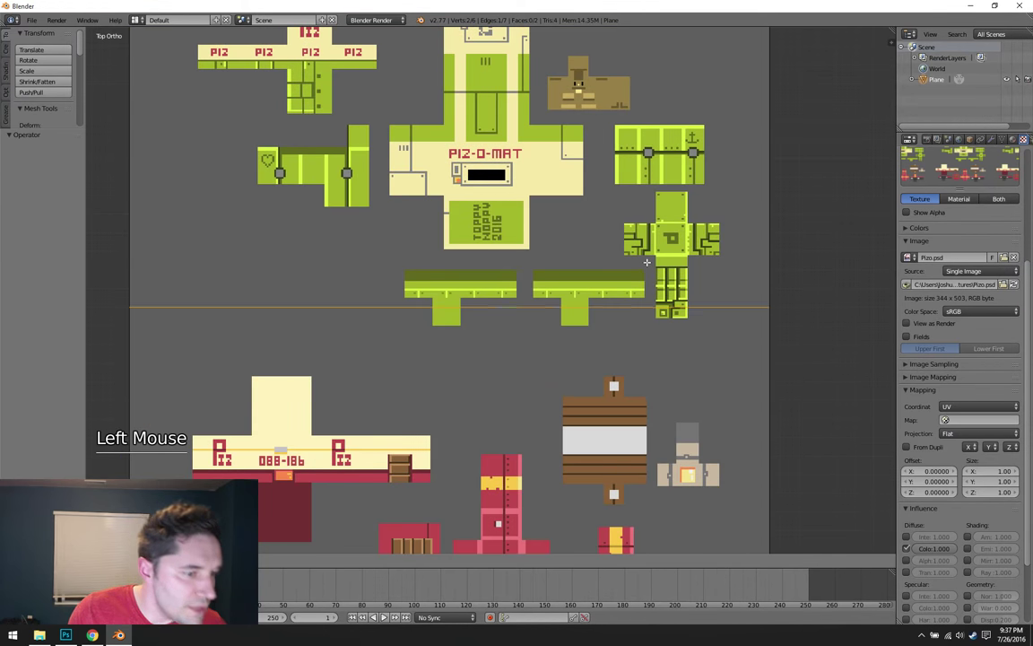
key(shift)
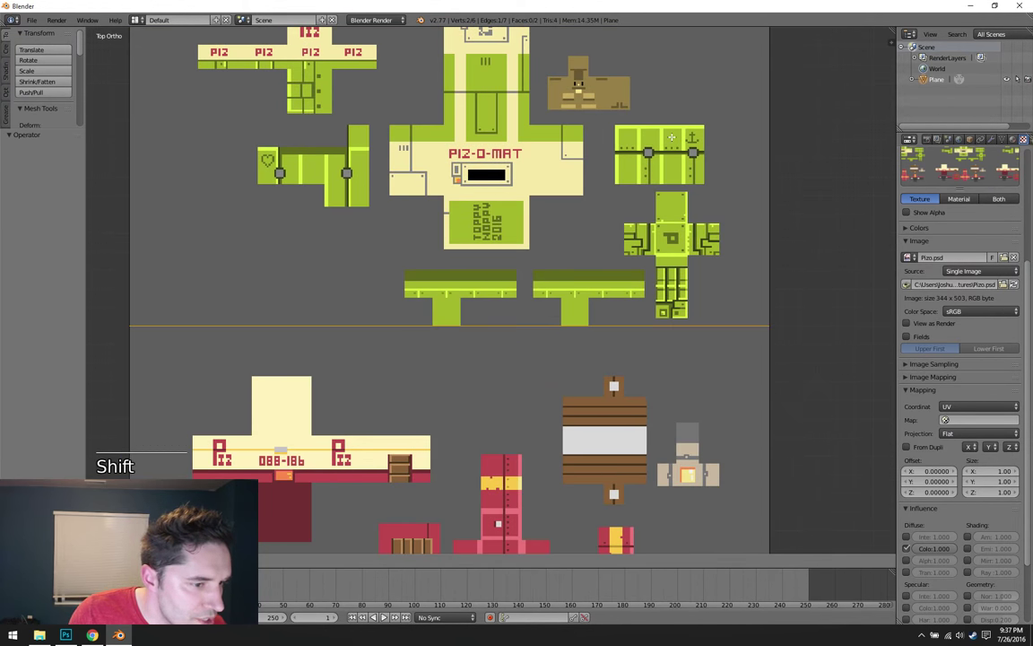
shift+click(717, 359)
scroll(717, 359, up, 4)
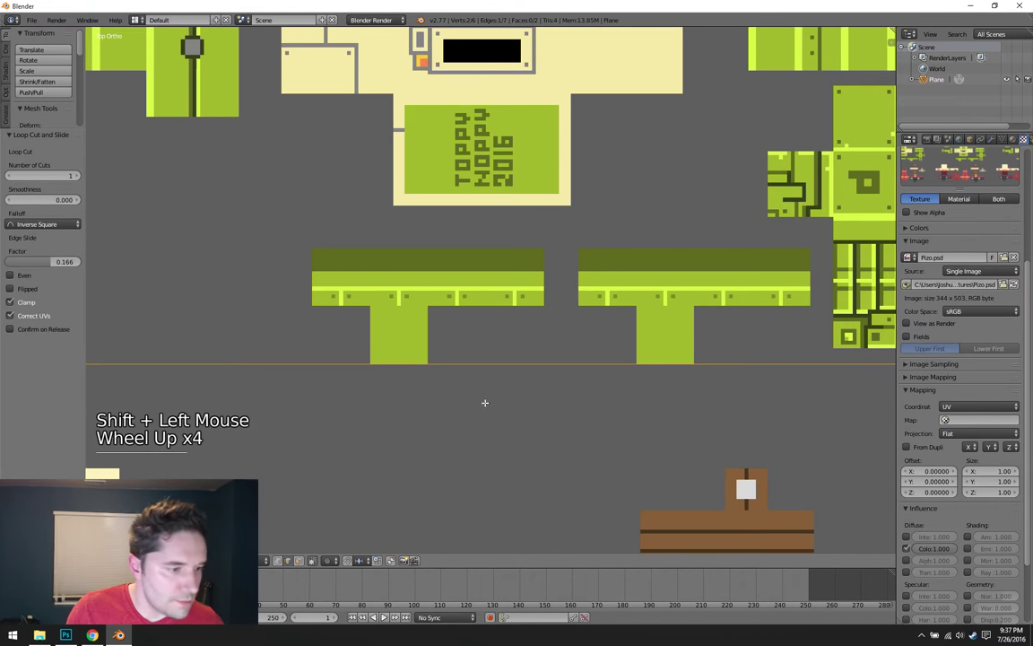
- Snap the new horizontal cut edge below the green T-shaped parts to the grid
scroll(733, 364, down, 2)
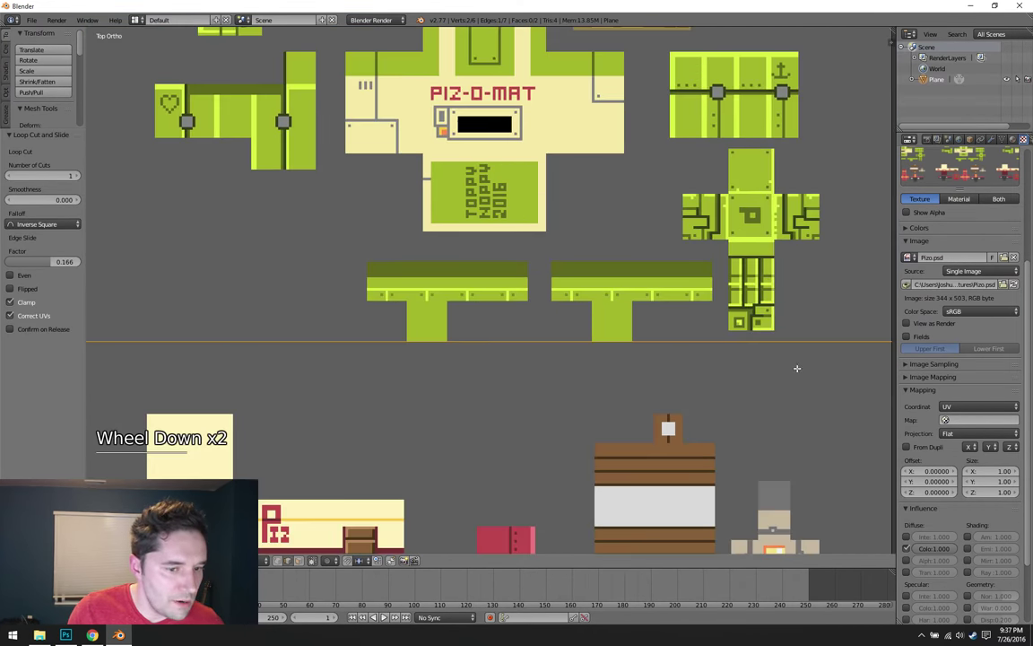
scroll(807, 369, up, 1)
shift+middle_drag(807, 368, 753, 369)
shift+middle_drag(754, 369, 543, 349)
scroll(542, 350, up, 2)
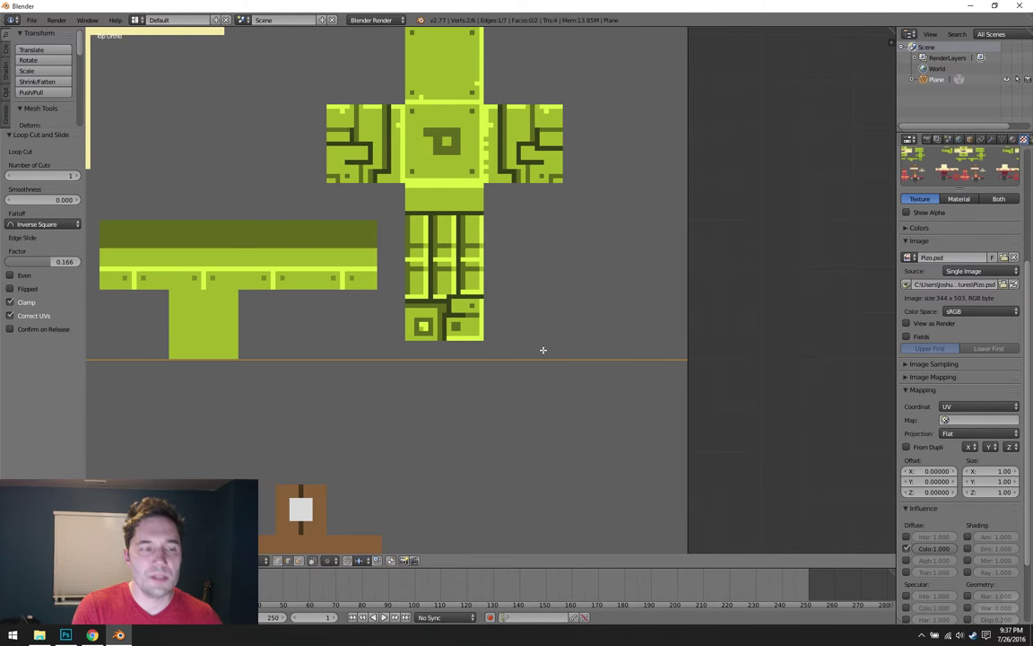
key(space)
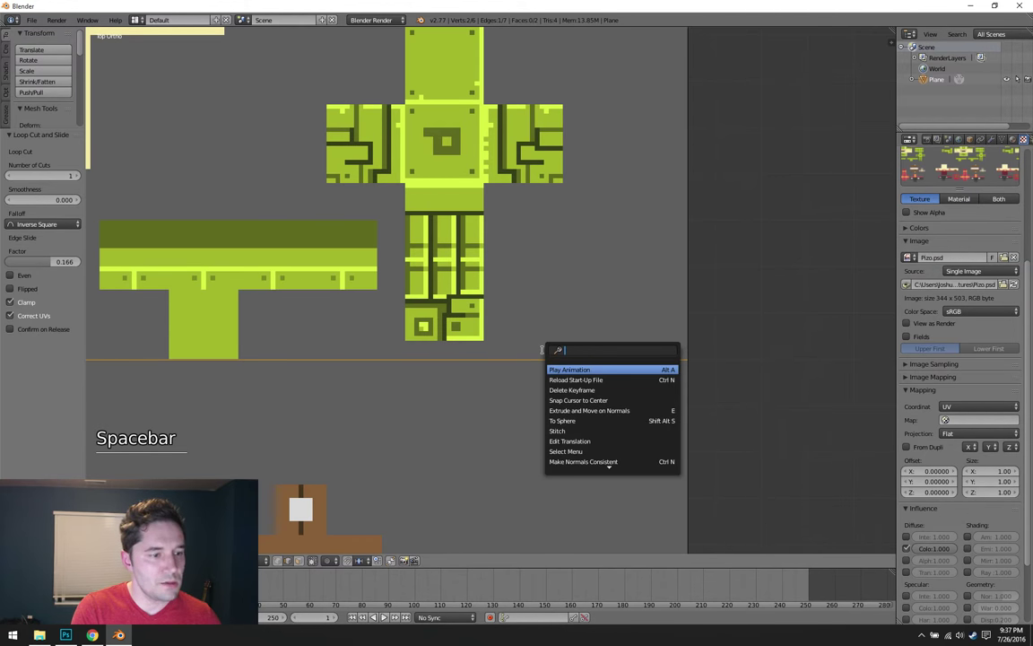
text(snap)
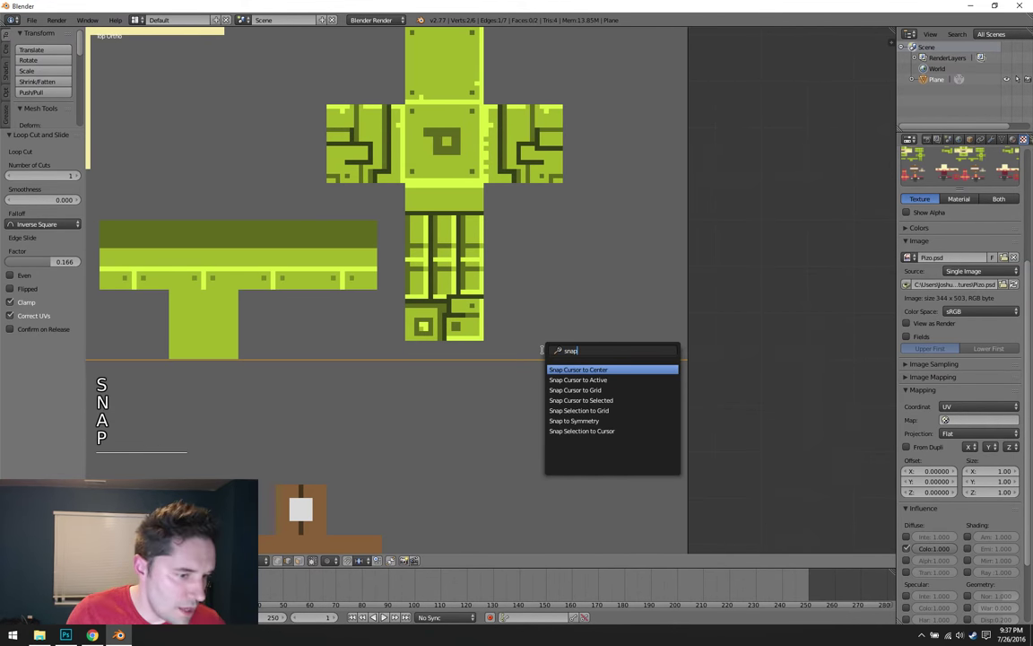
click(640, 410)
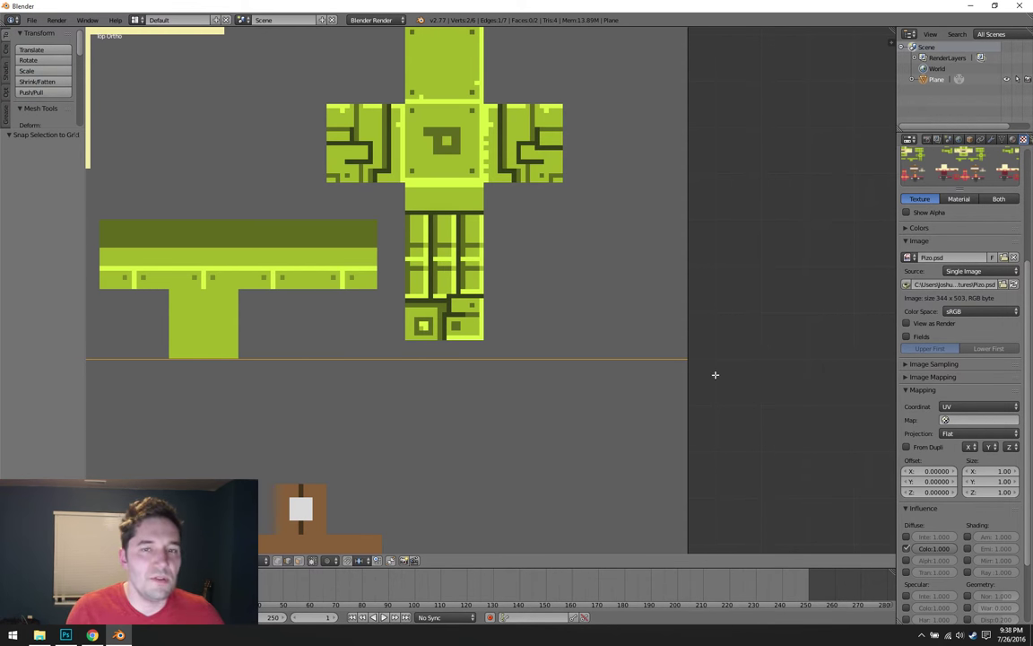
scroll(726, 359, up, 2)
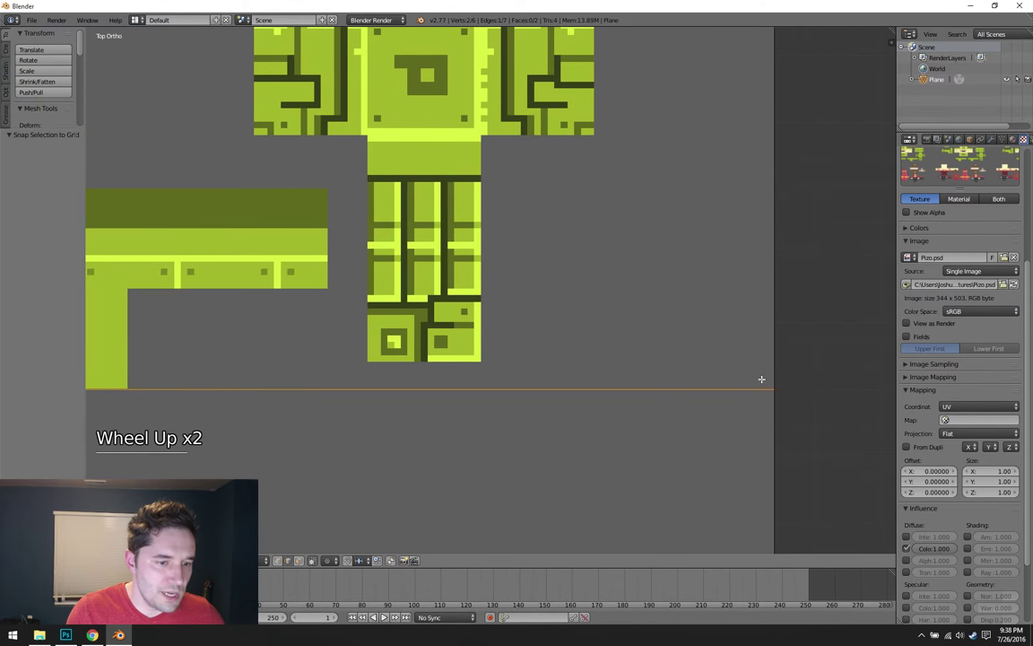
- Split the face below the horizontal cut away from the upper half of the sheet and clear the selection
scroll(767, 383, down, 9)
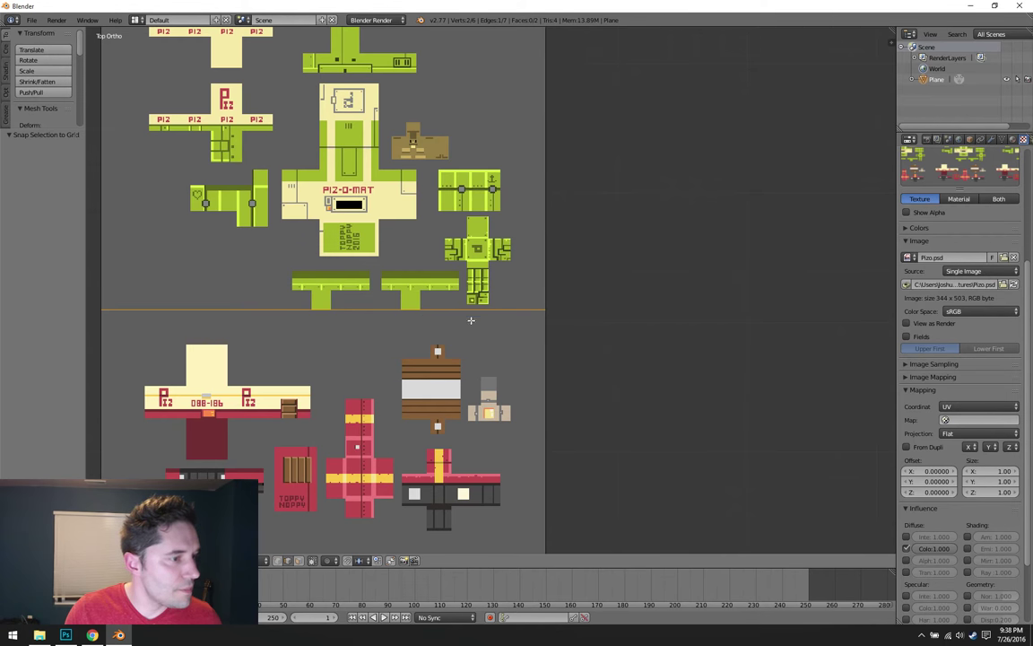
shift+middle_drag(336, 334, 466, 253)
key(ctrl+Tab)
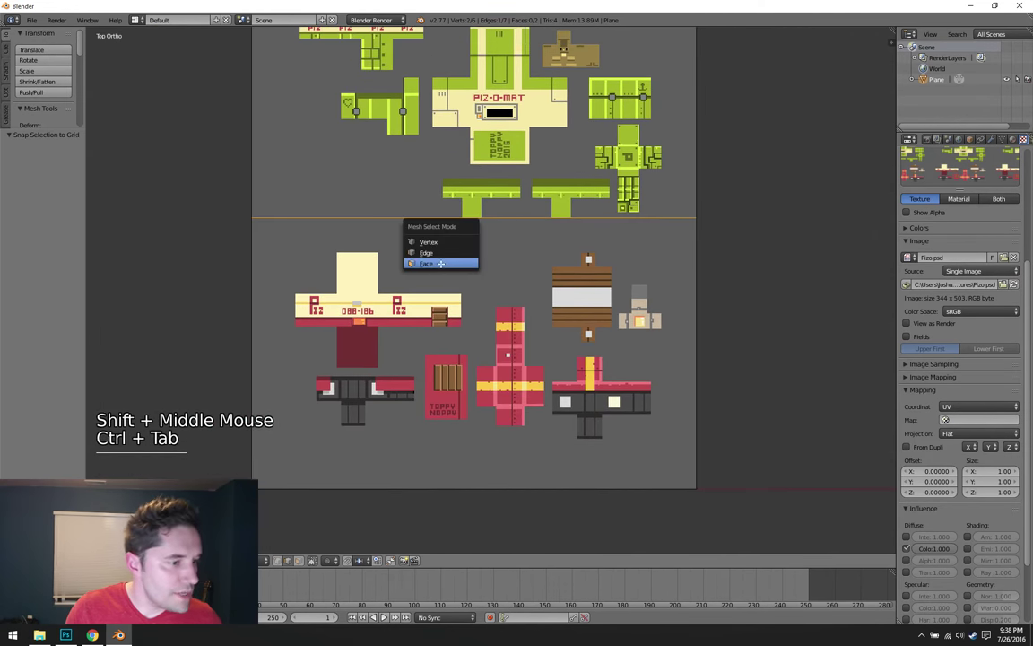
click(396, 237)
right_click(463, 320)
key(y)
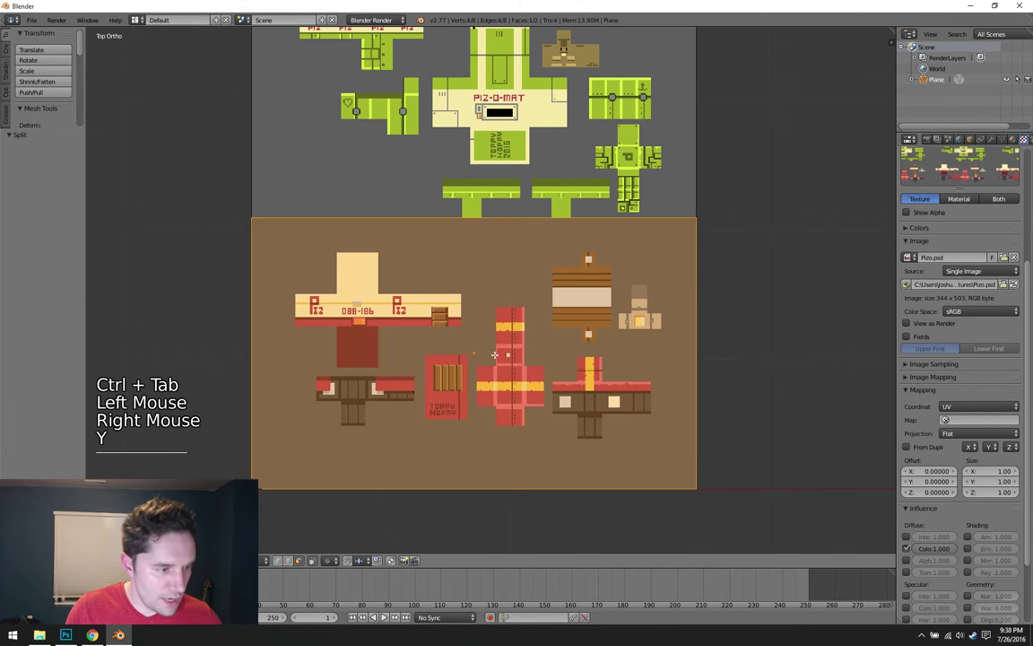
key(g)
right_click(491, 394)
key(a)
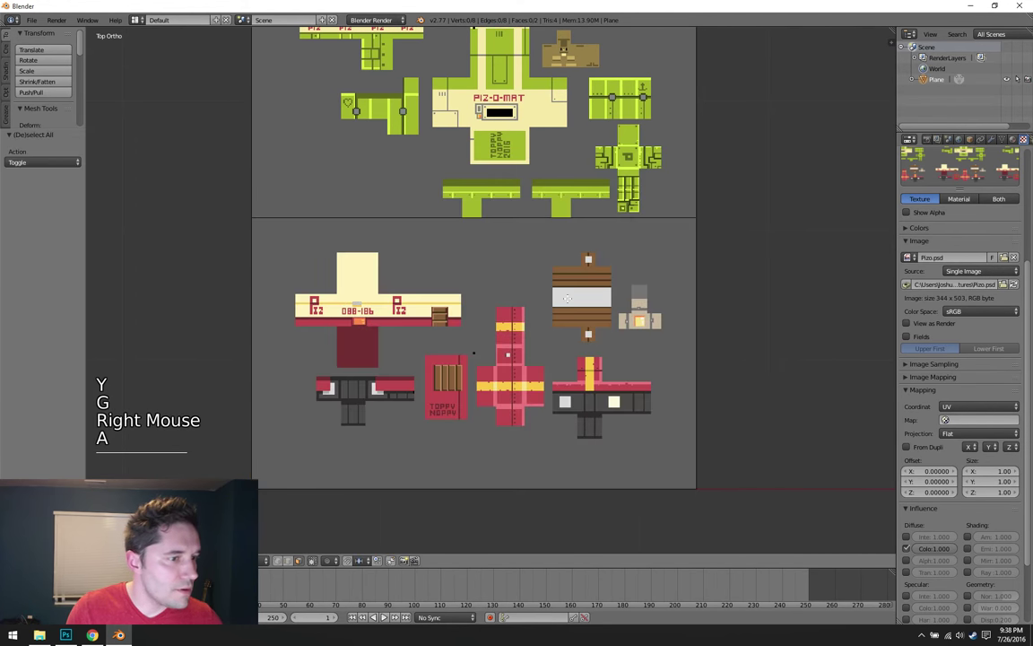
- Add a vertical loop cut through the lower section, along the right edge of the Toppy Noppy panel, at a slide factor of about 0.028
scroll(480, 430, up, 1)
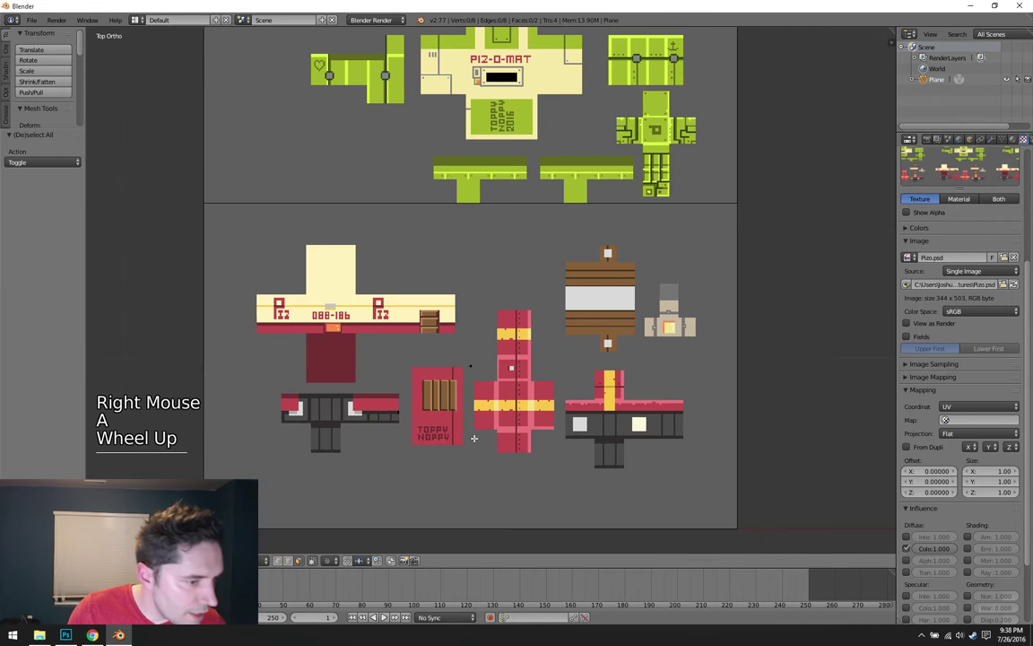
key(ctrl+r)
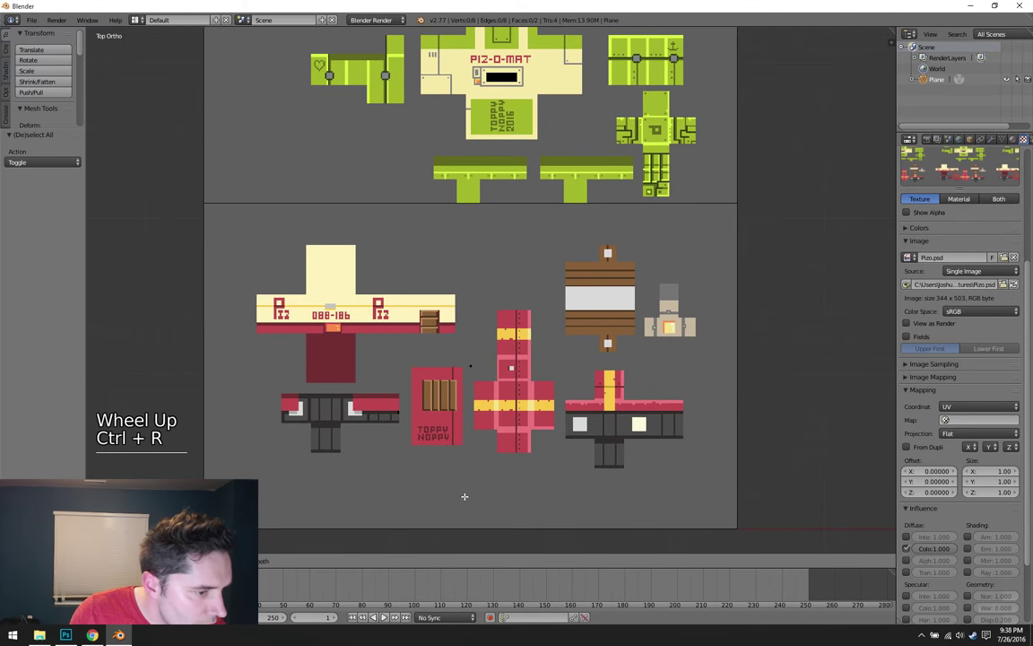
click(478, 516)
key(shift)
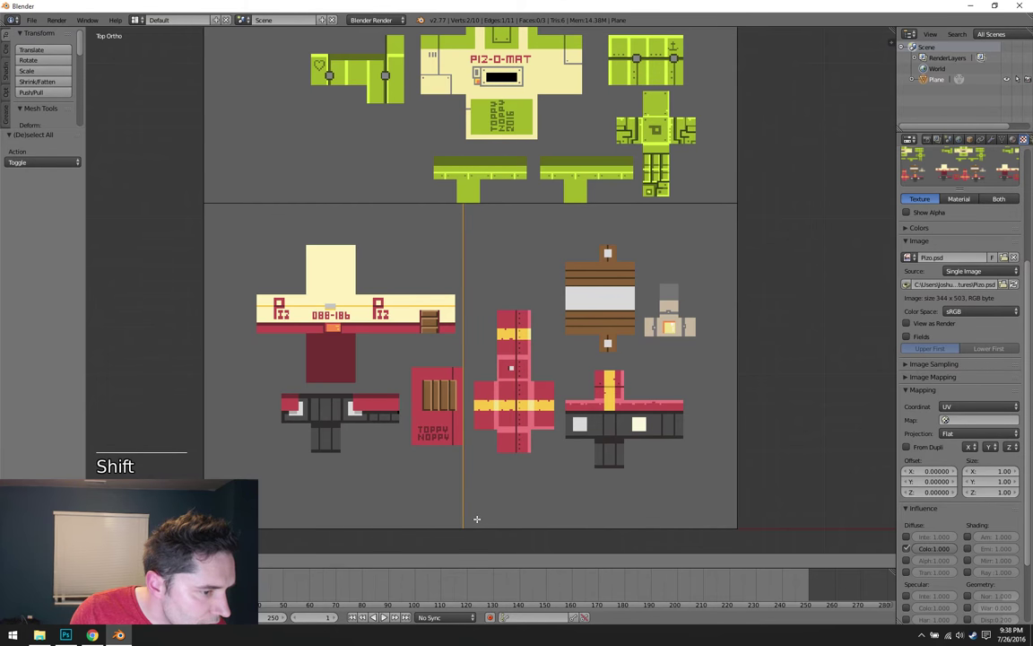
shift+click(483, 494)
- Snap the vertical cut edge beside the Toppy Noppy panel to the grid
shift+middle_drag(484, 481, 459, 359)
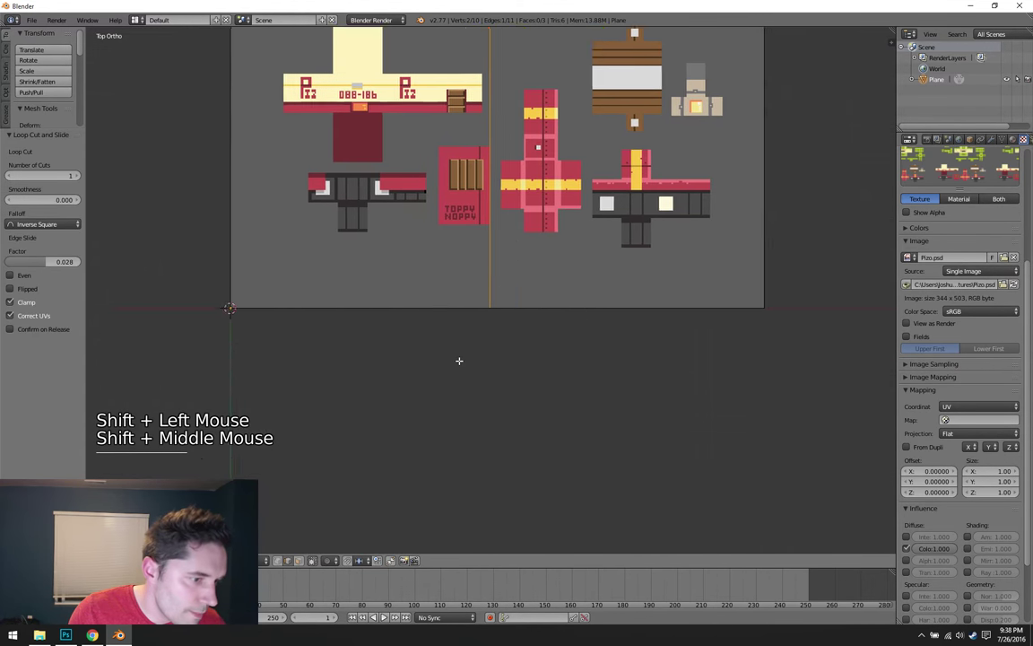
scroll(533, 350, up, 10)
key(space)
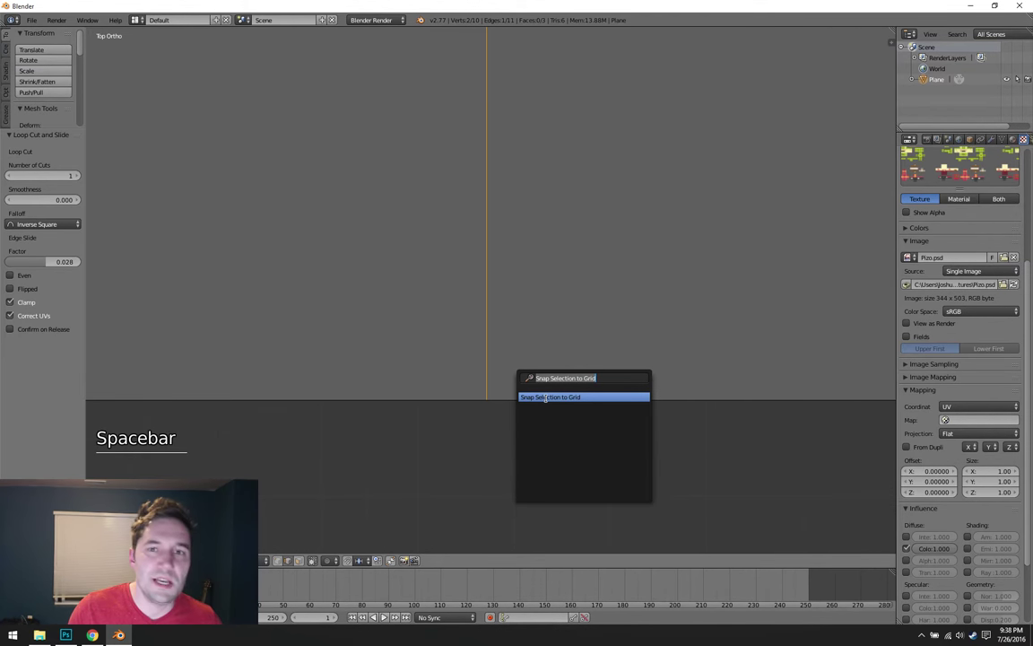
click(548, 398)
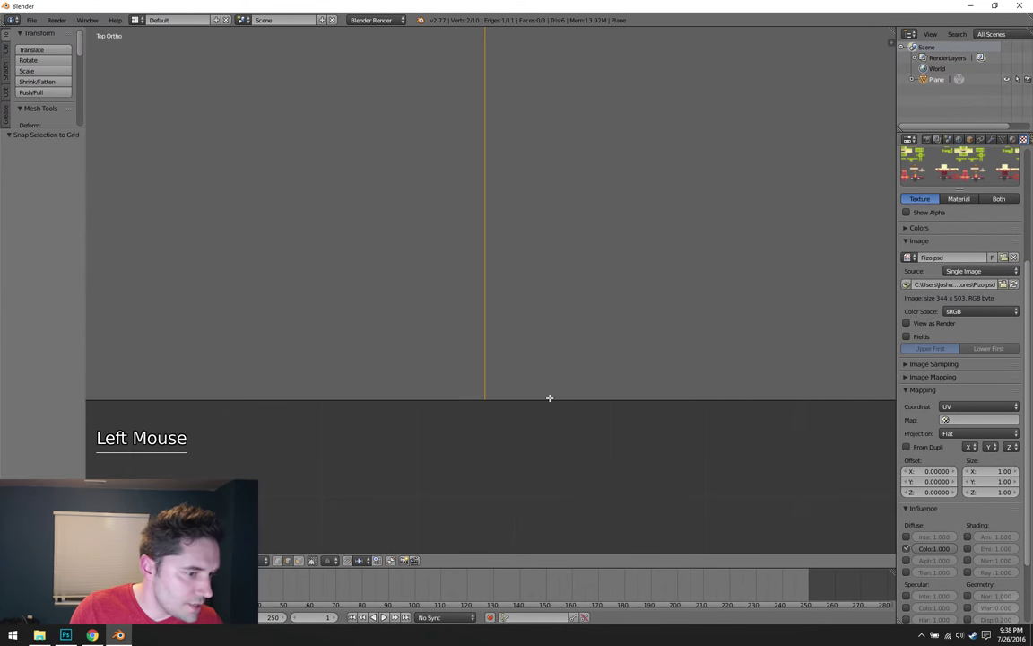
scroll(549, 398, down, 9)
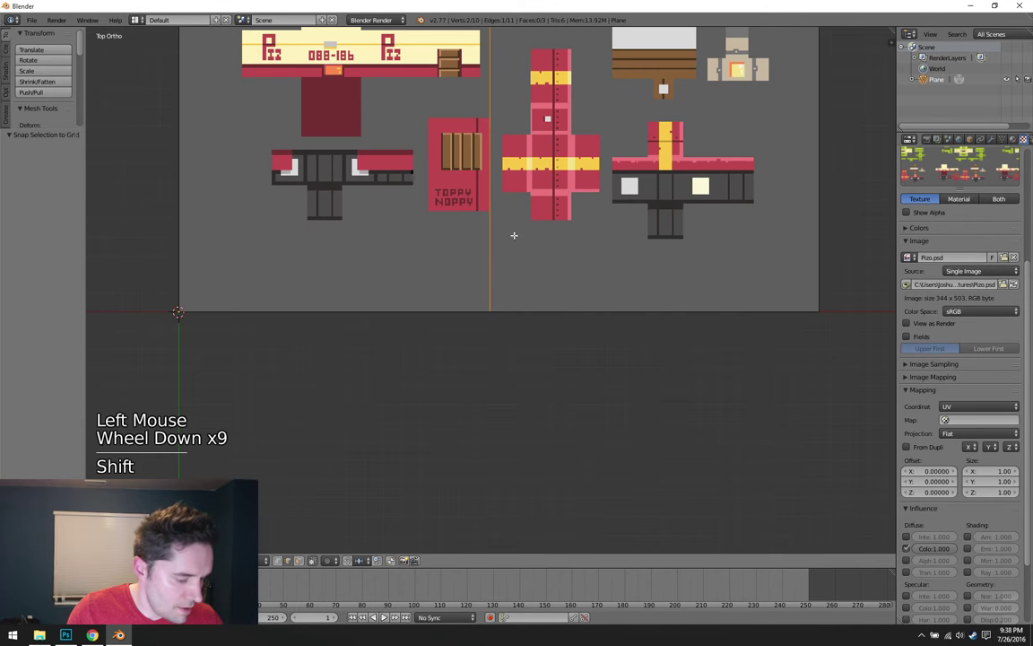
- Split off the lower-left face holding the 088-186 and Toppy Noppy parts, and clear the selection
shift+middle_drag(512, 233, 489, 353)
shift+middle_drag(496, 215, 491, 246)
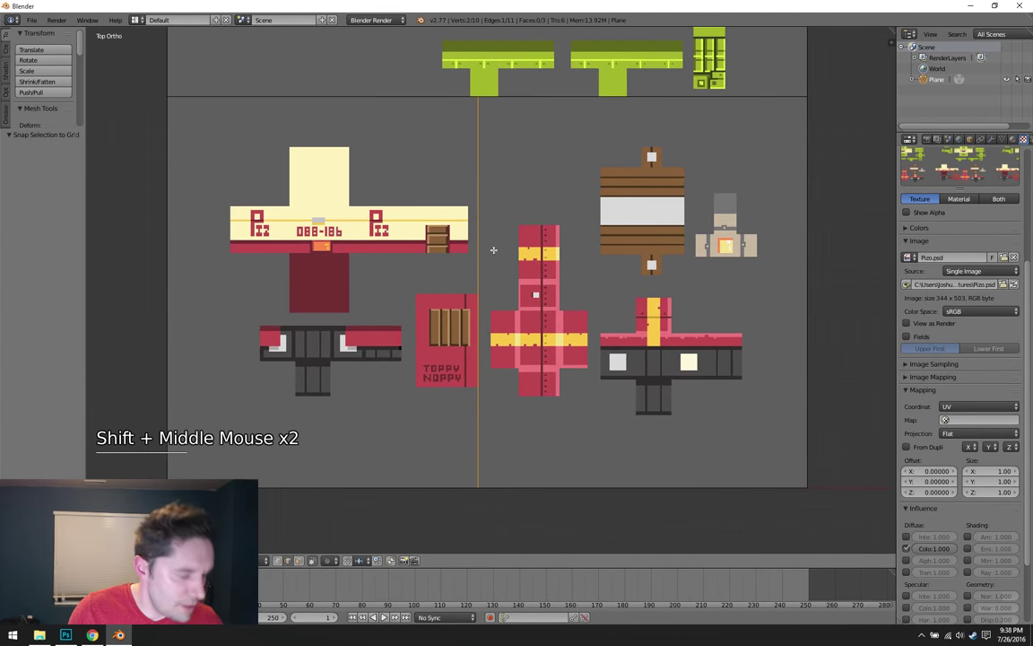
key(ctrl+Tab)
click(439, 229)
key(ctrl+Tab)
click(461, 253)
right_click(325, 261)
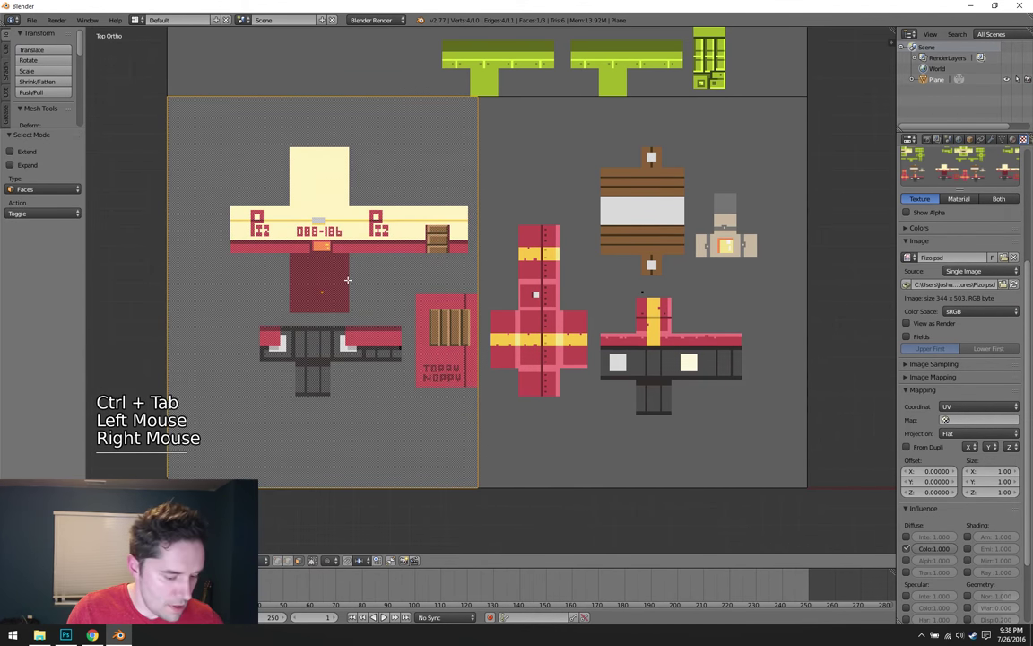
key(y)
key(g)
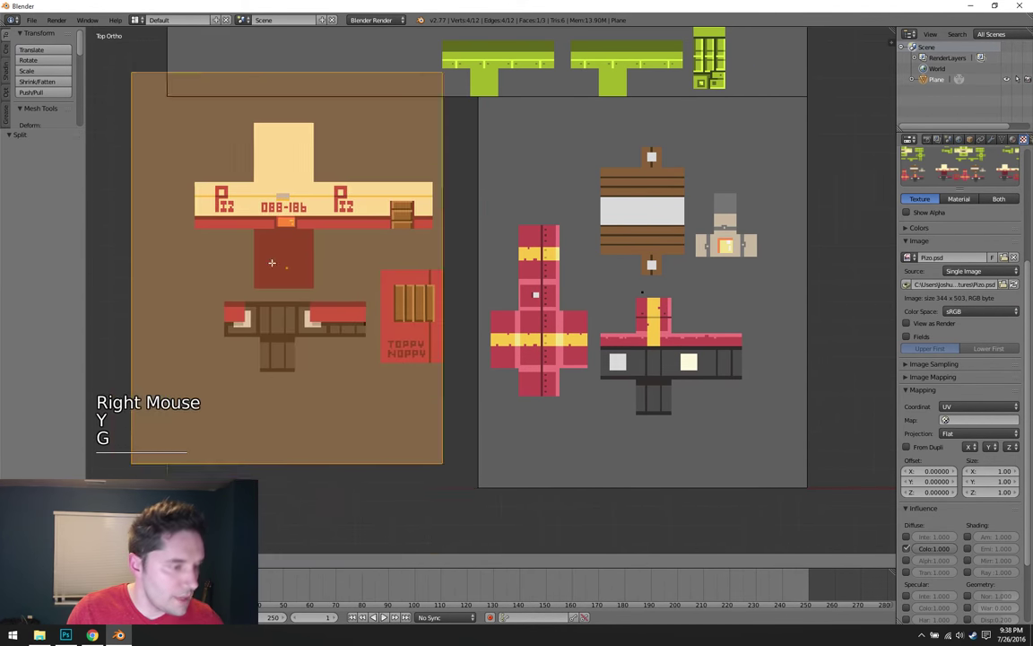
right_click(349, 274)
key(a)
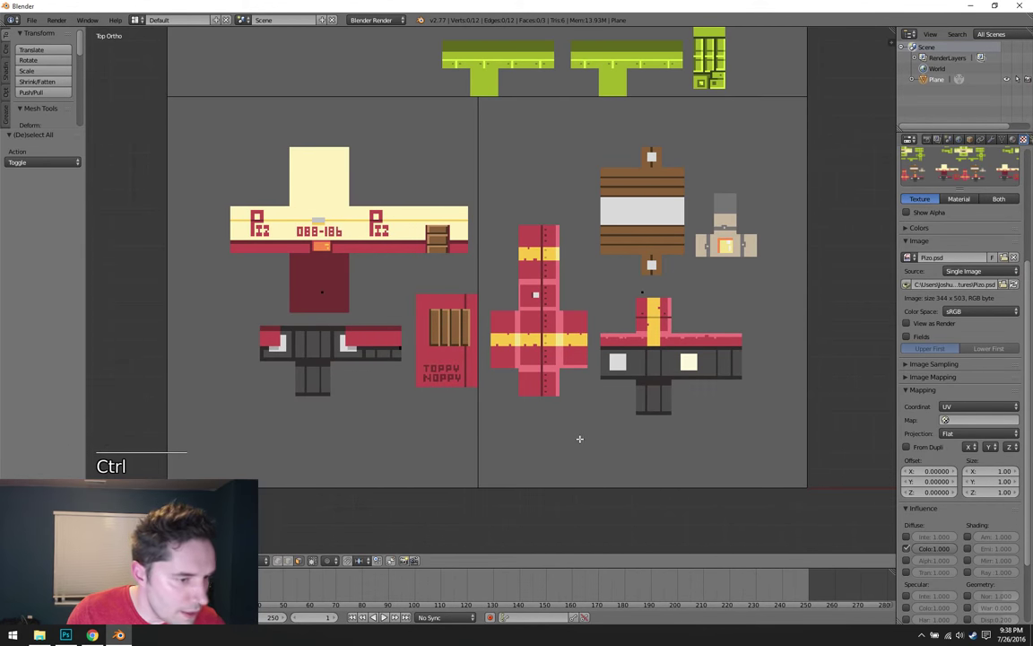
- Add a vertical loop cut between the red cross-shaped part and the brown plank part, at a slide factor of about 0.333
key(ctrl+r)
click(639, 471)
click(661, 482)
key(shift)
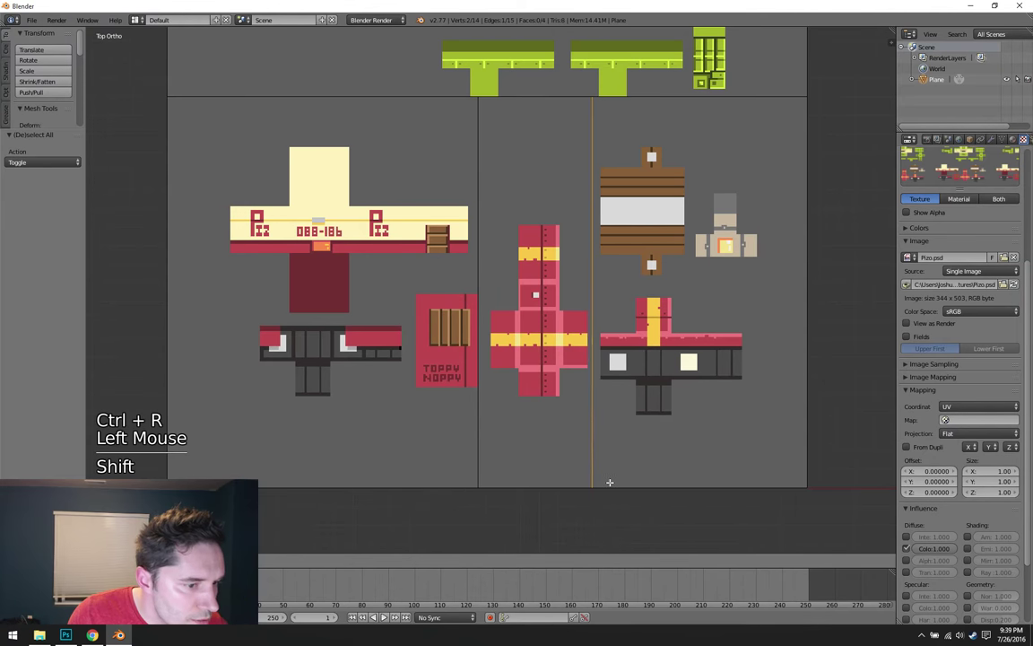
shift+click(564, 494)
- Check the cut against the red cross-shaped part's right edge, and snap the selected cut edge to the grid
scroll(574, 489, up, 5)
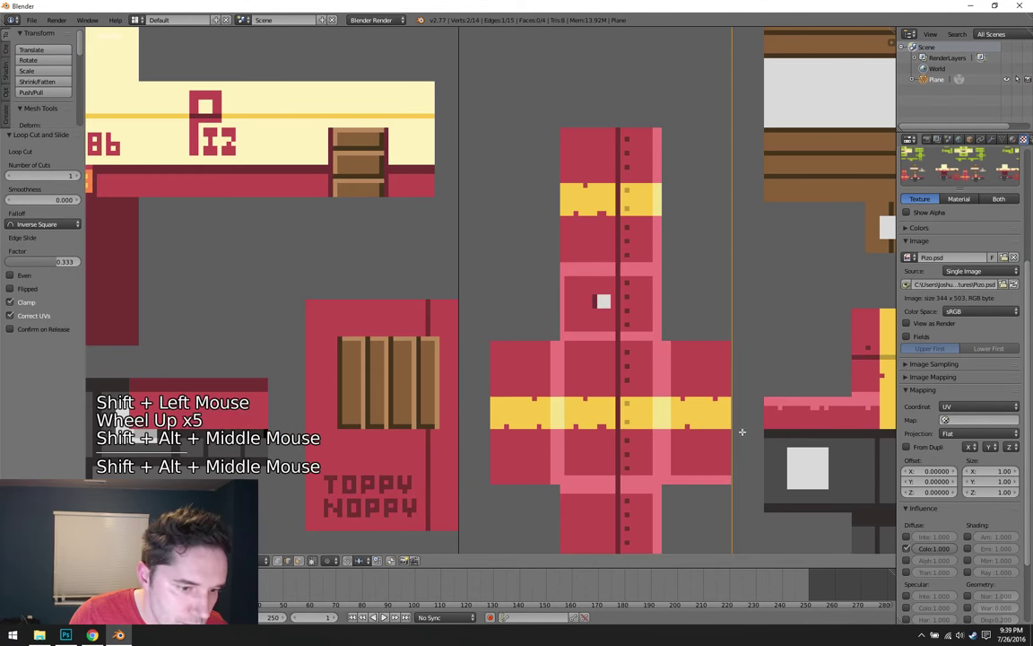
shift+middle_drag(740, 428, 671, 293)
scroll(527, 373, up, 3)
shift+middle_drag(526, 373, 484, 358)
scroll(585, 381, up, 4)
alt+shift+middle_click(686, 359)
scroll(788, 374, down, 3)
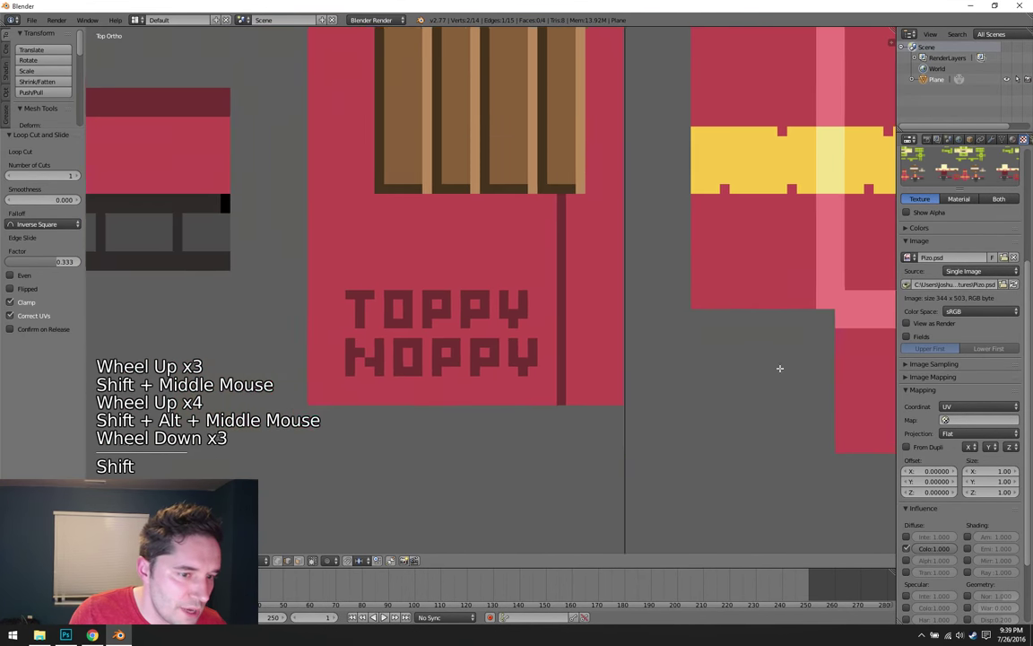
shift+middle_drag(788, 373, 546, 284)
scroll(699, 342, down, 2)
shift+scroll(699, 341, down, 1)
shift+middle_drag(698, 342, 583, 204)
key(space)
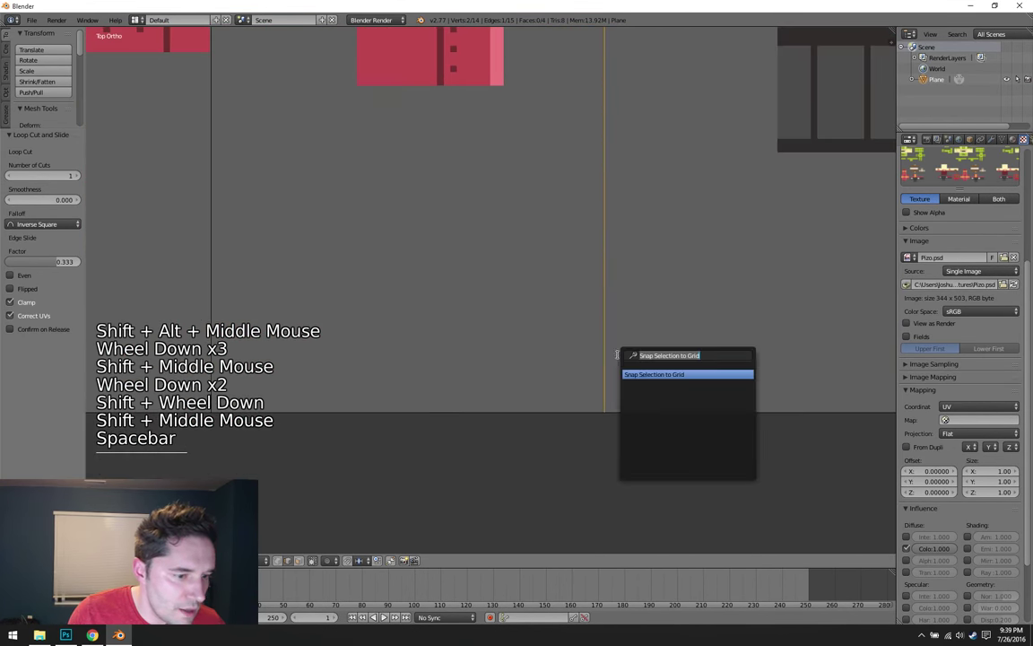
click(634, 373)
scroll(631, 372, down, 3)
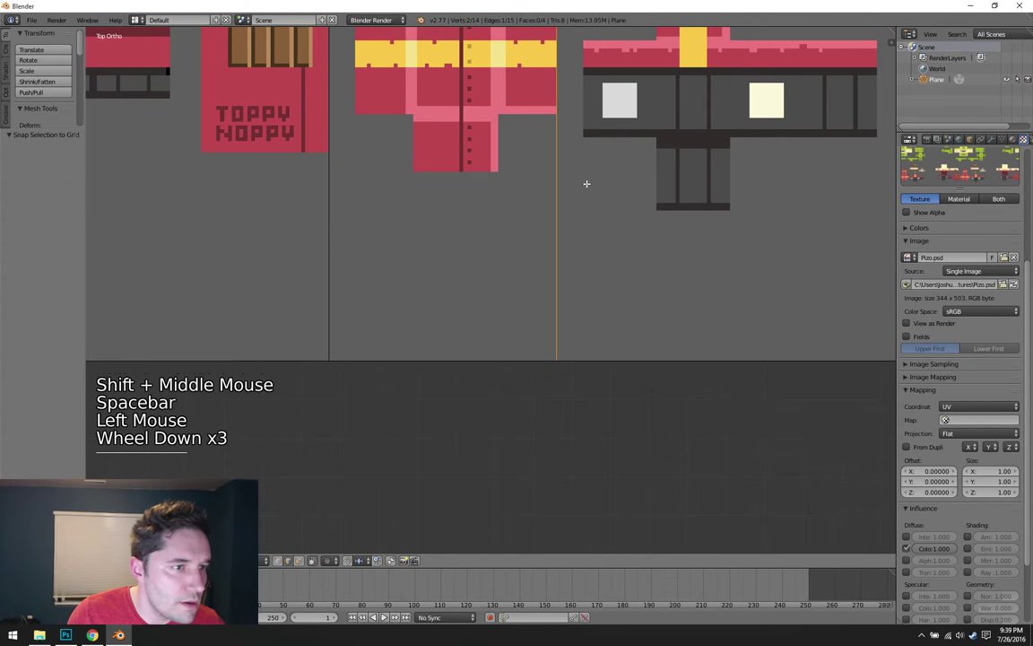
- Split off the narrow middle face holding the red cross-shaped part, and clear the selection
scroll(585, 206, down, 1)
alt+shift+middle_click(578, 244)
shift+middle_drag(591, 245, 588, 380)
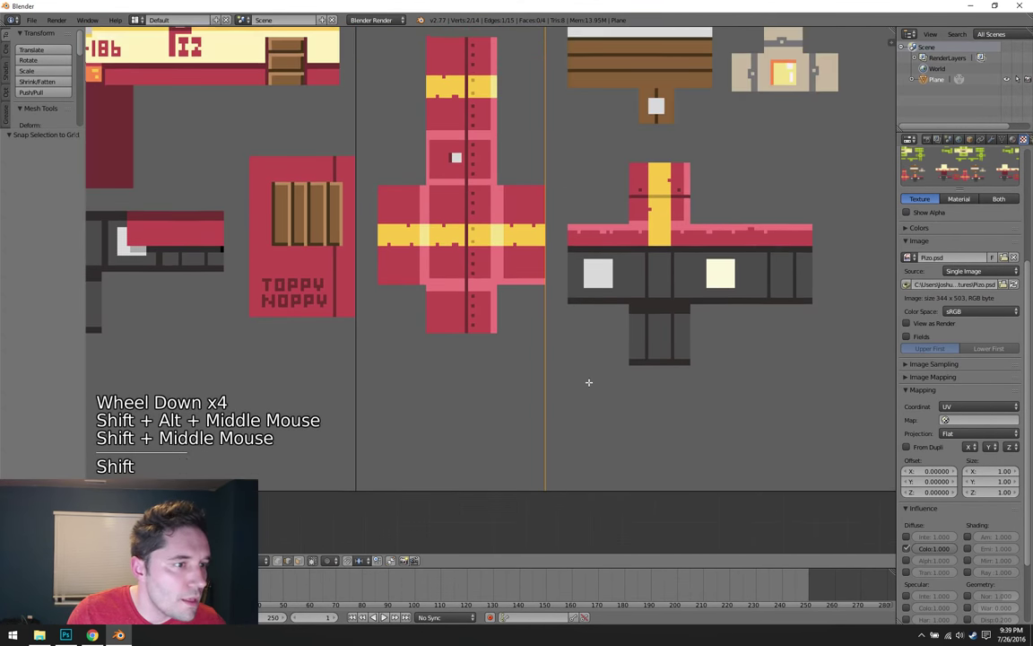
scroll(577, 362, down, 2)
key(ctrl+Tab)
click(578, 362)
click(486, 259)
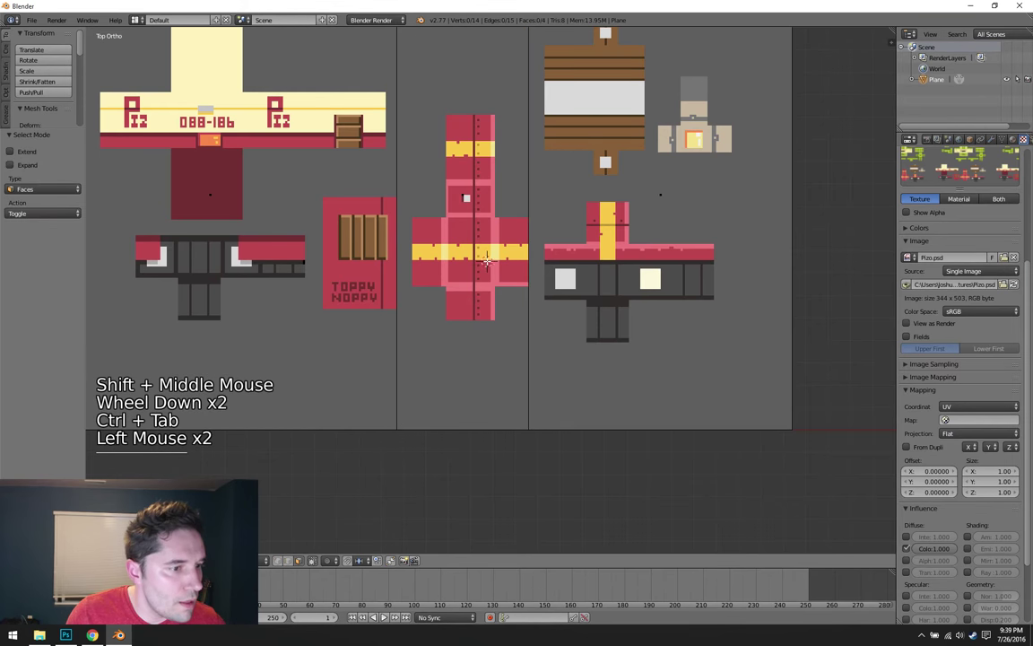
right_click(486, 259)
key(shift+c)
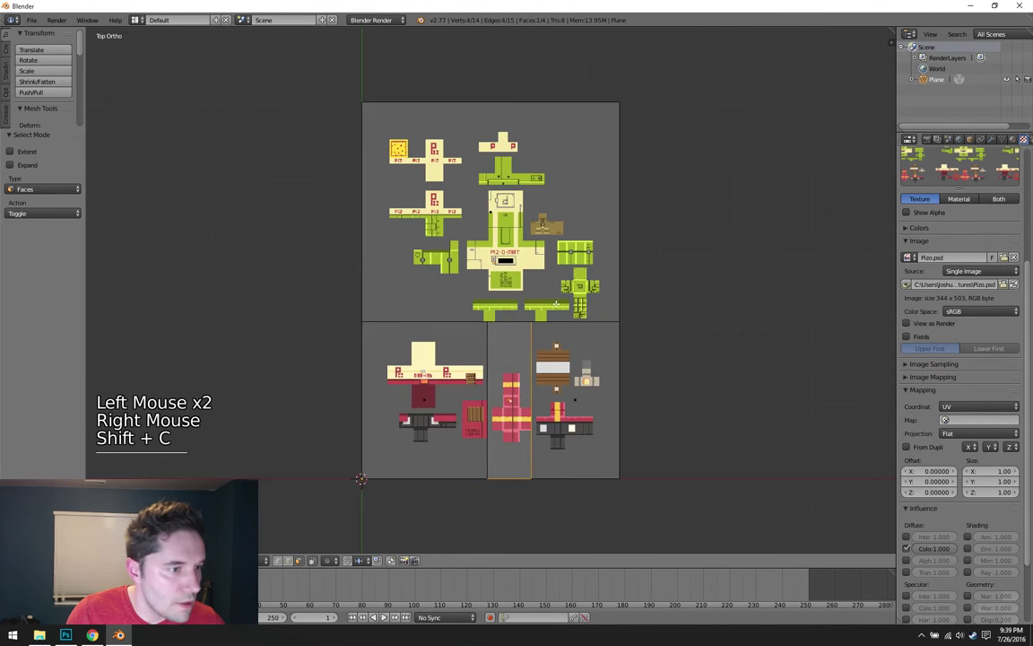
scroll(542, 378, up, 3)
key(y)
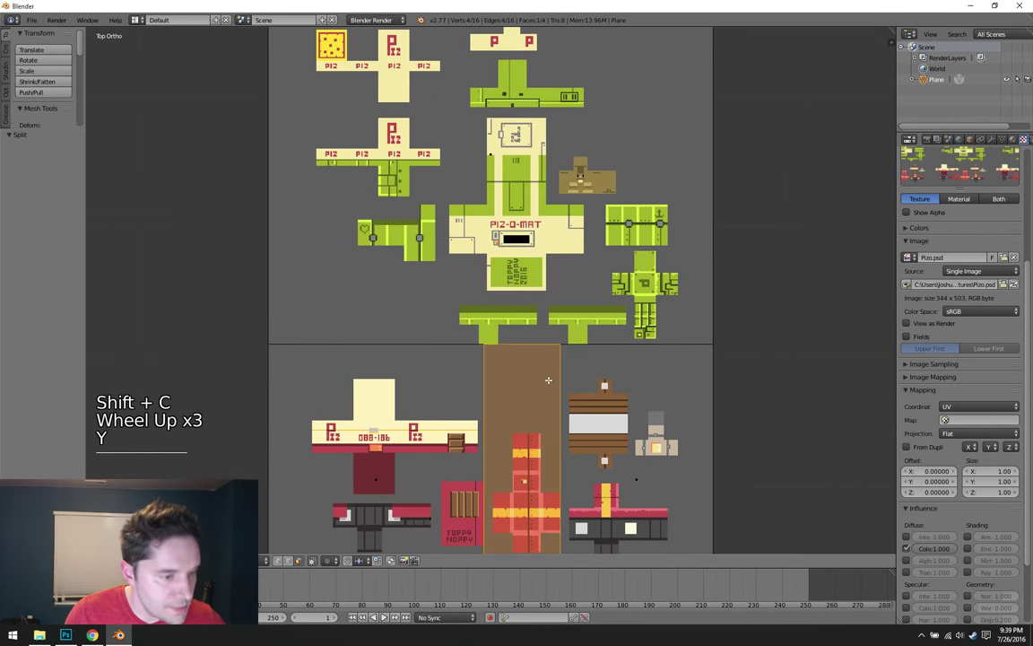
key(g)
right_click(584, 334)
key(a)
shift+middle_drag(632, 390, 600, 171)
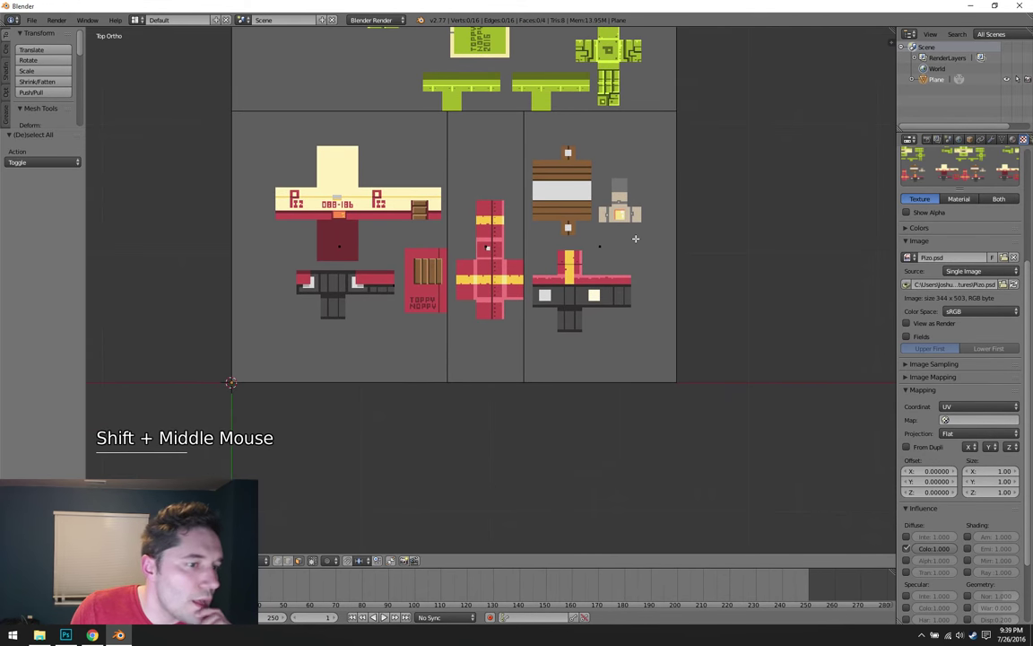
scroll(635, 238, up, 1)
key(ctrl)
key(ctrl+r)
click(687, 224)
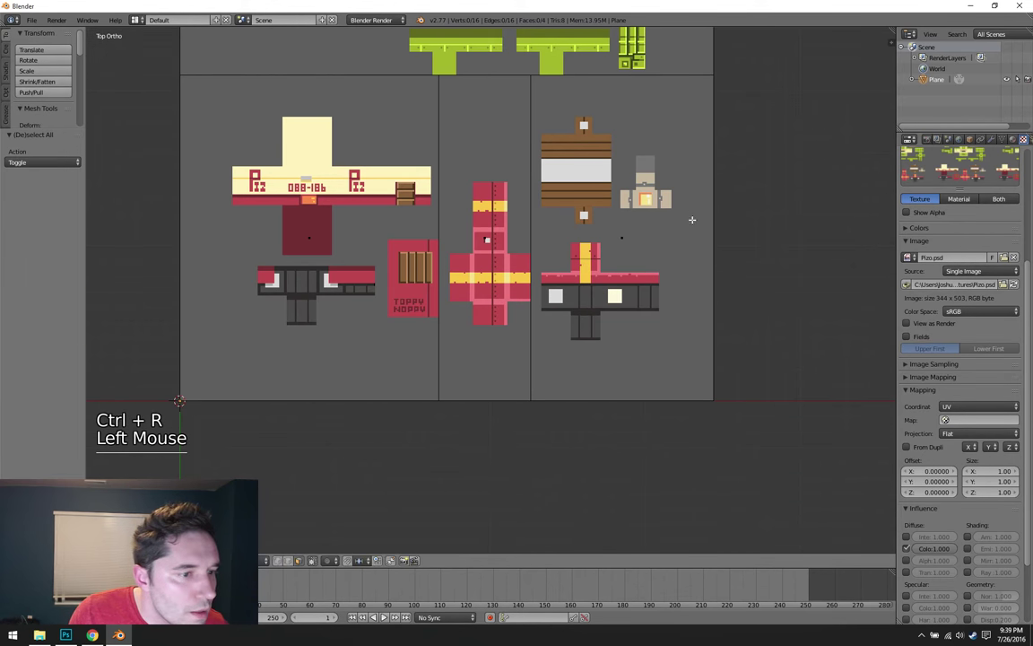
key(ctrl+r)
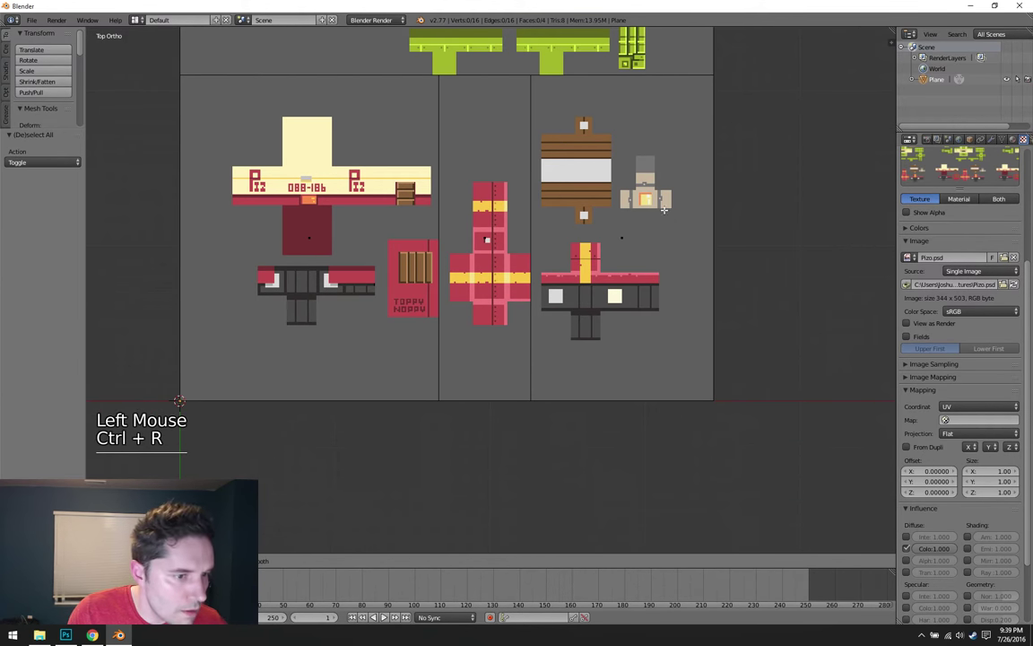
right_click(643, 248)
- Add a horizontal loop cut between the brown plank part and the dark headlight part, at a slide factor of about 0.030
key(ctrl+r)
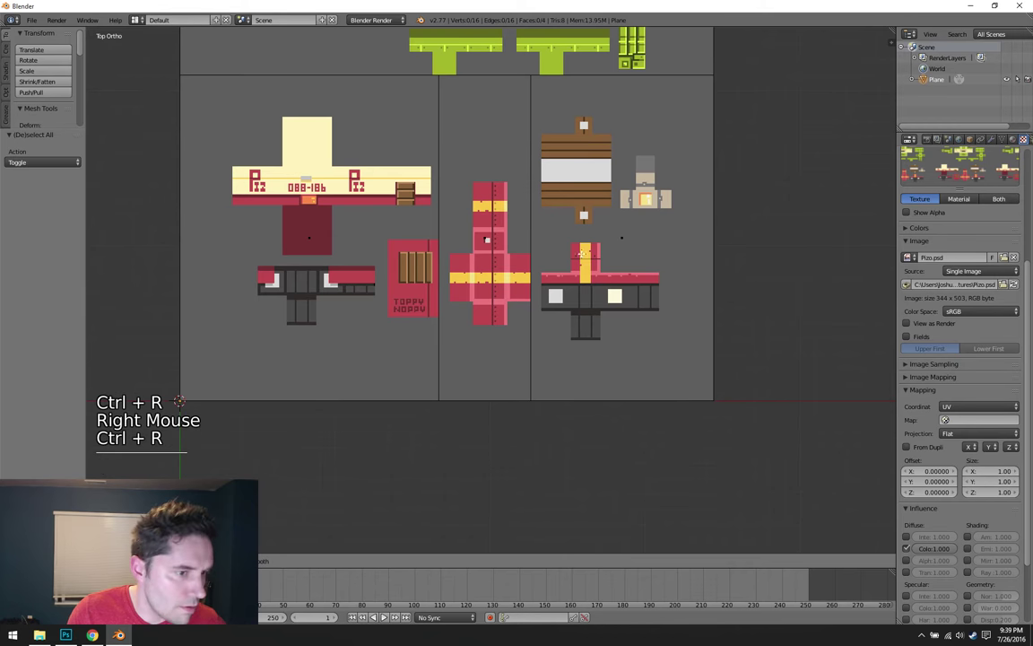
click(722, 300)
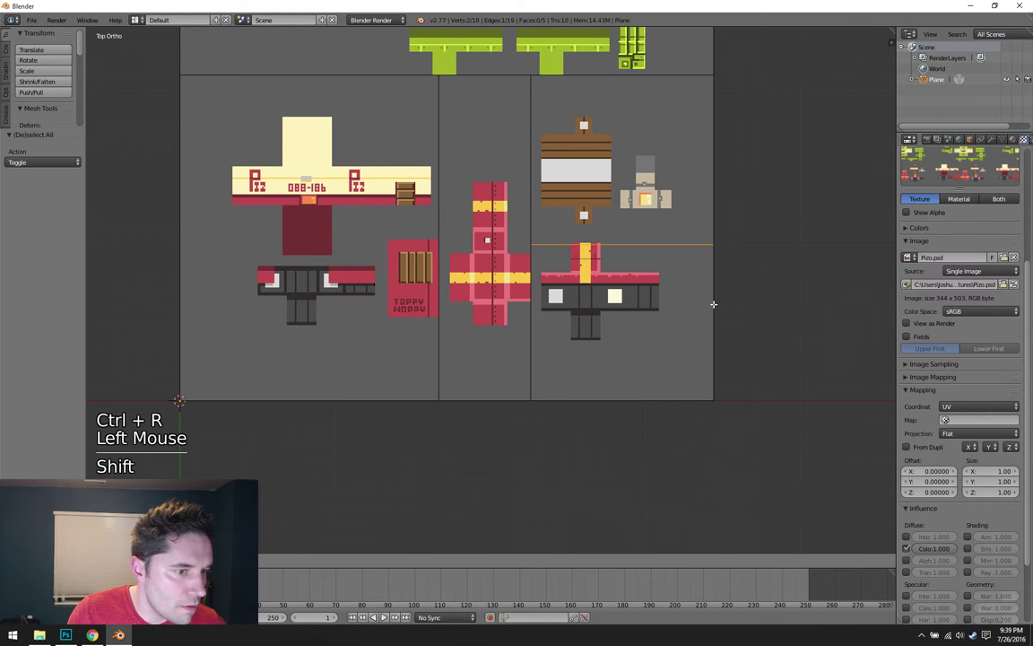
shift+click(696, 288)
- Edge-slide the new cut onto the top edge of the yellow-striped red tab, at a factor of about -0.001, and snap it to the grid
scroll(567, 206, up, 6)
scroll(567, 206, up, 3)
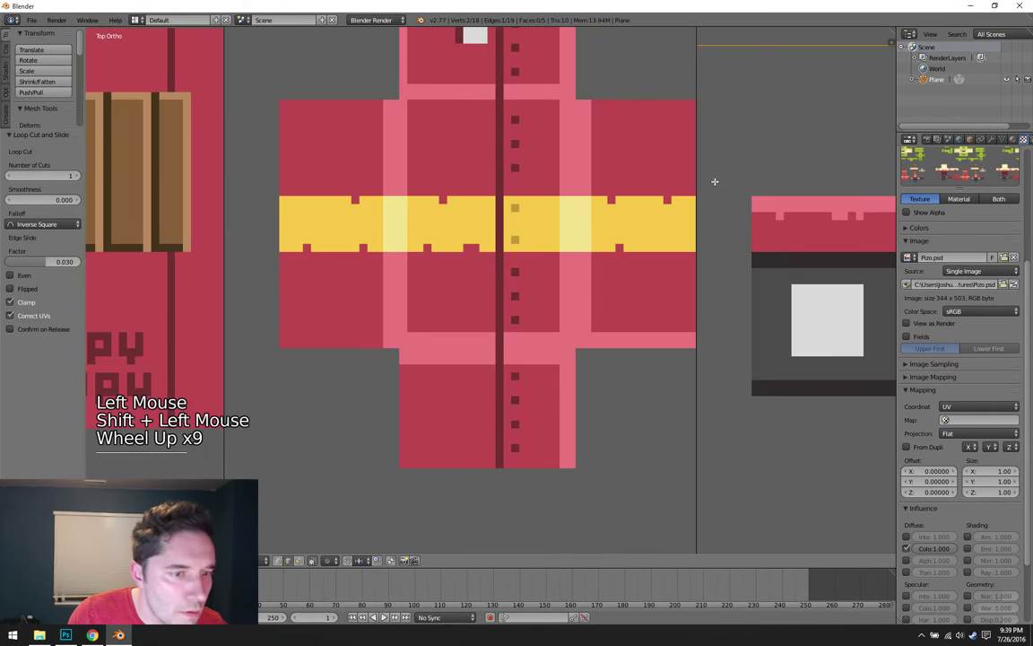
shift+middle_drag(786, 164, 338, 334)
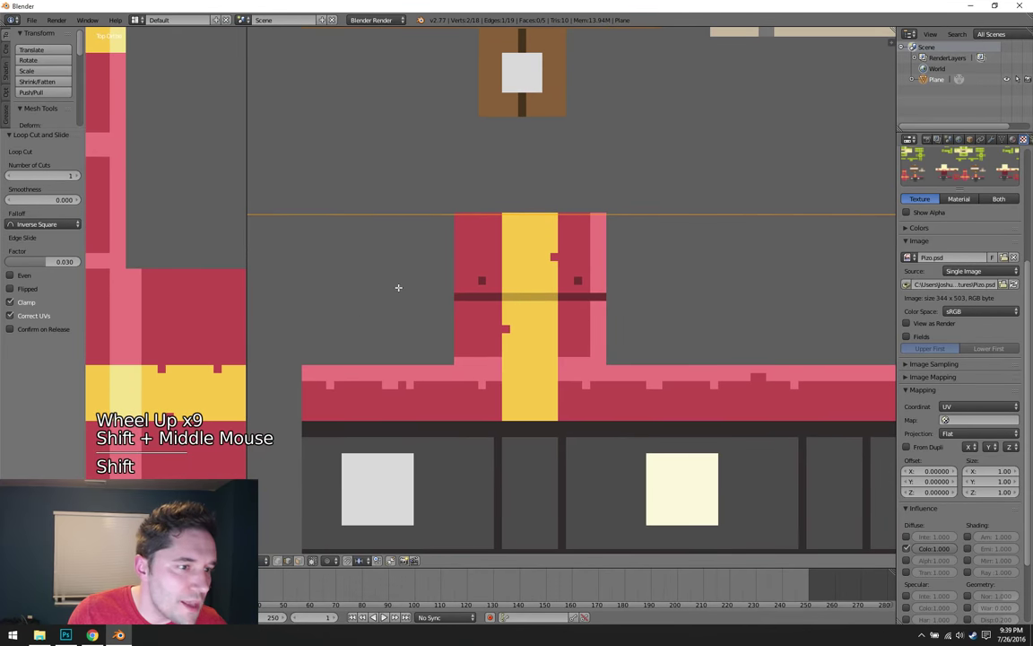
scroll(601, 203, up, 2)
shift+middle_drag(661, 218, 616, 197)
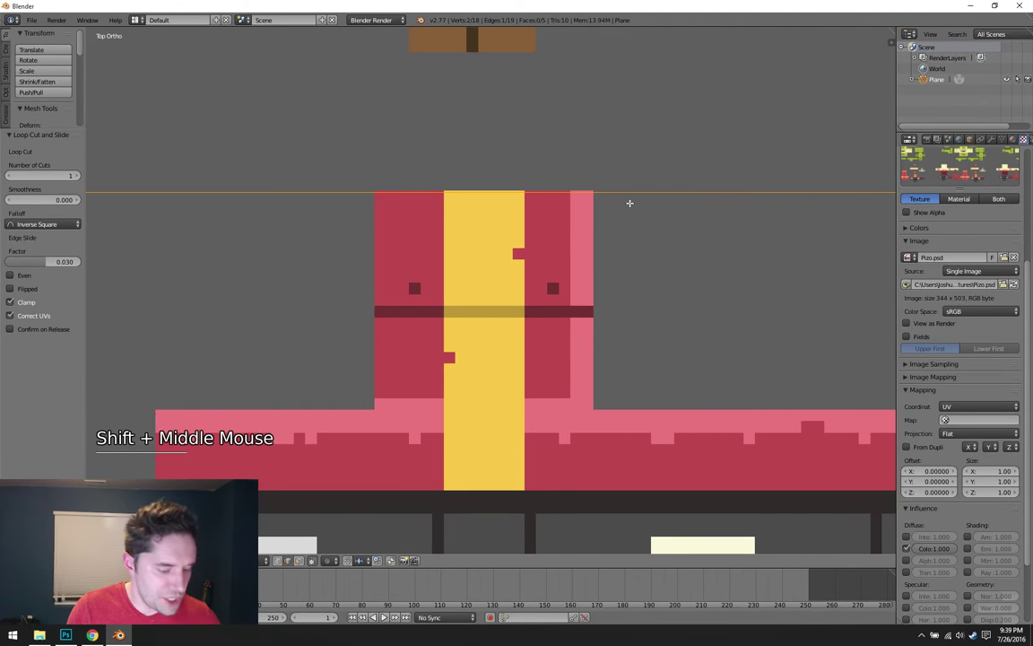
key(g)
key(g)
key(g)
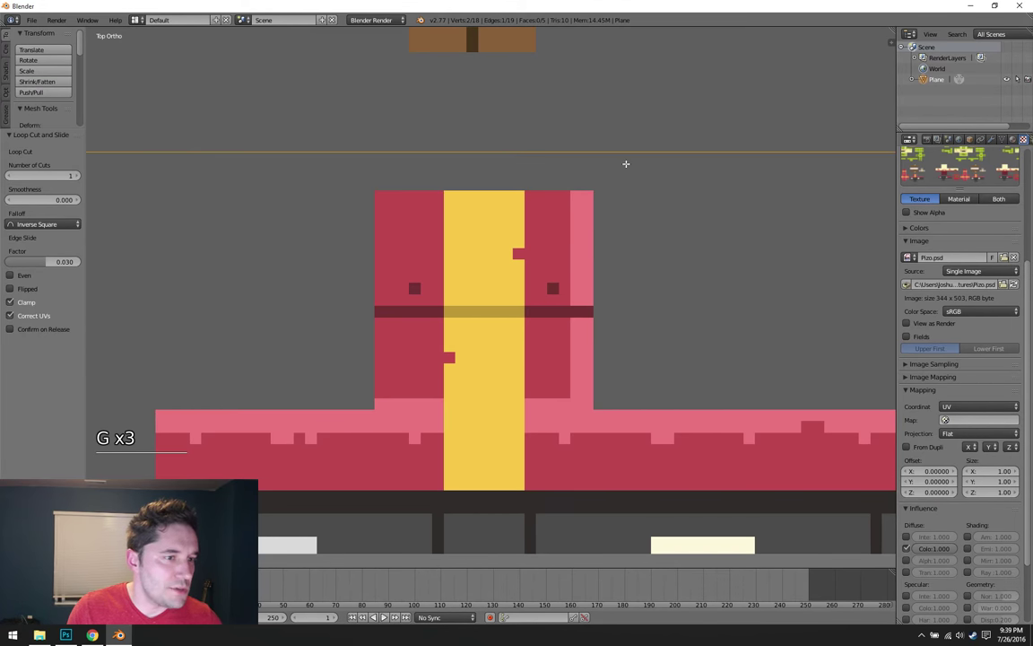
key(shift)
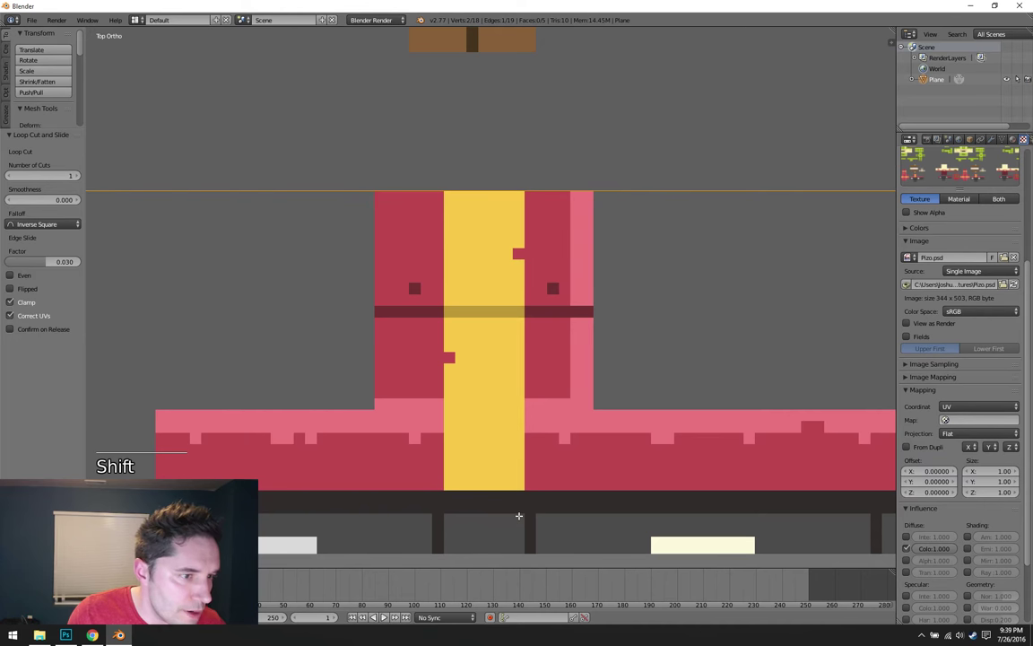
shift+click(526, 518)
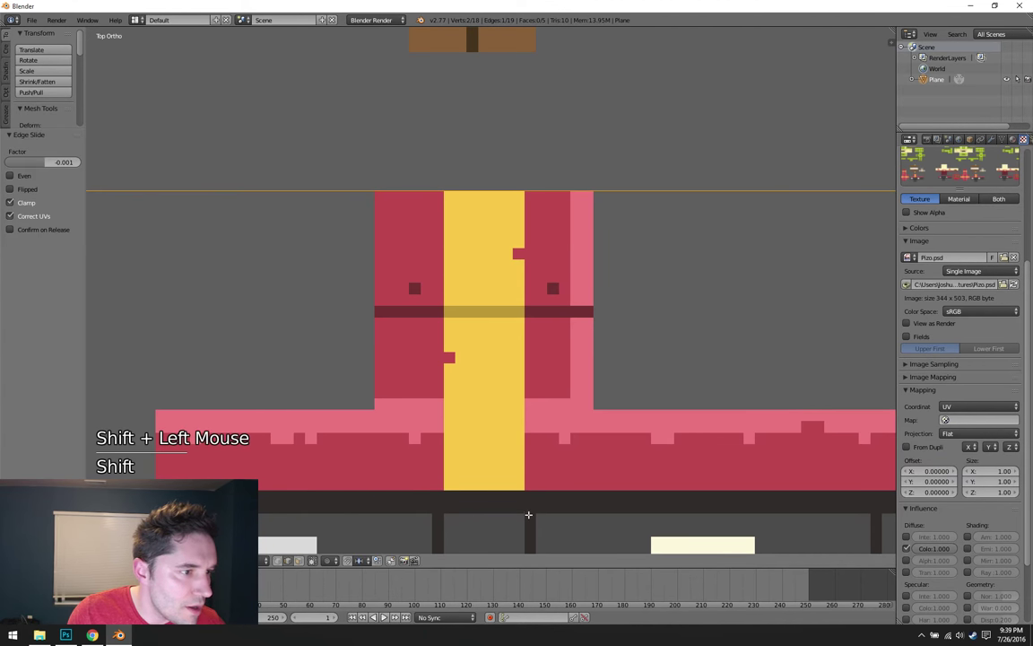
key(space)
click(640, 308)
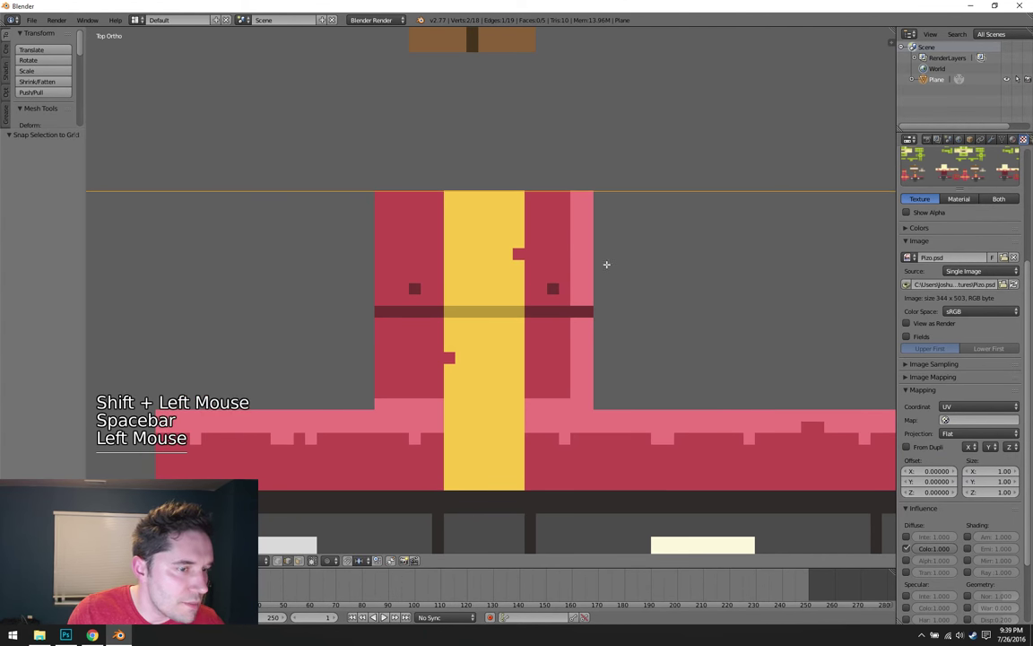
- In face select mode, split off the lower-right face holding the red and dark headlight part, and clear the selection
scroll(599, 224, down, 8)
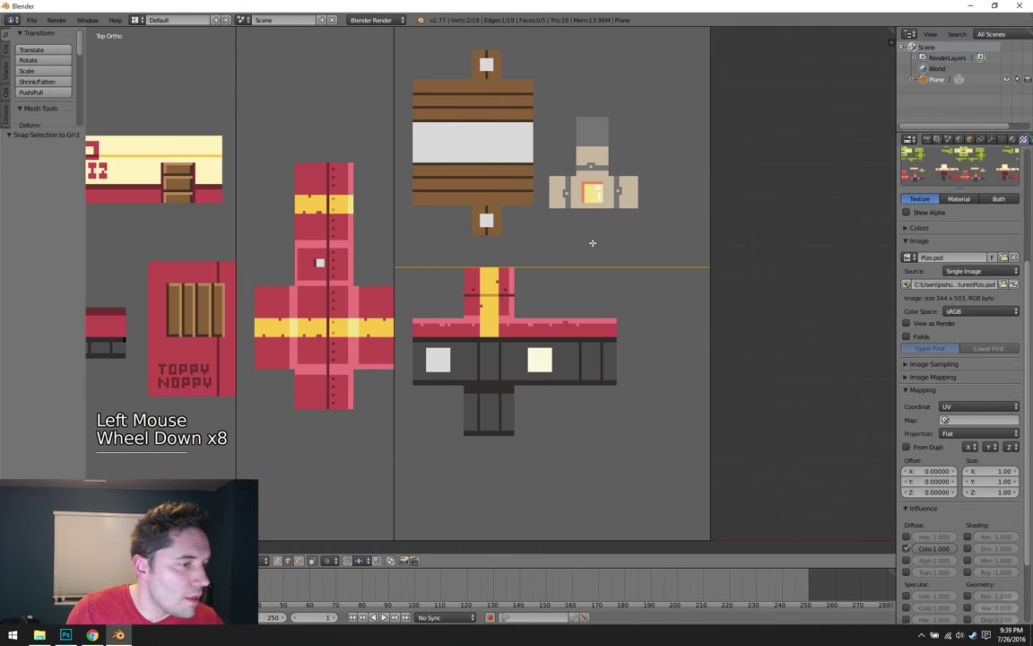
key(ctrl+Tab)
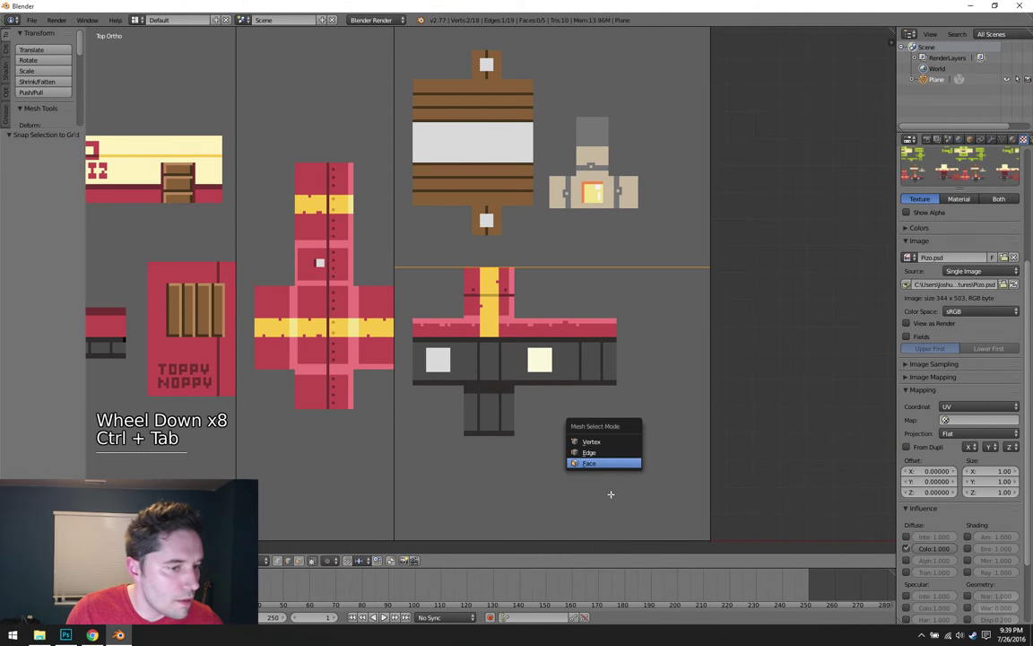
click(585, 453)
key(ctrl+Tab)
click(538, 463)
right_click(563, 403)
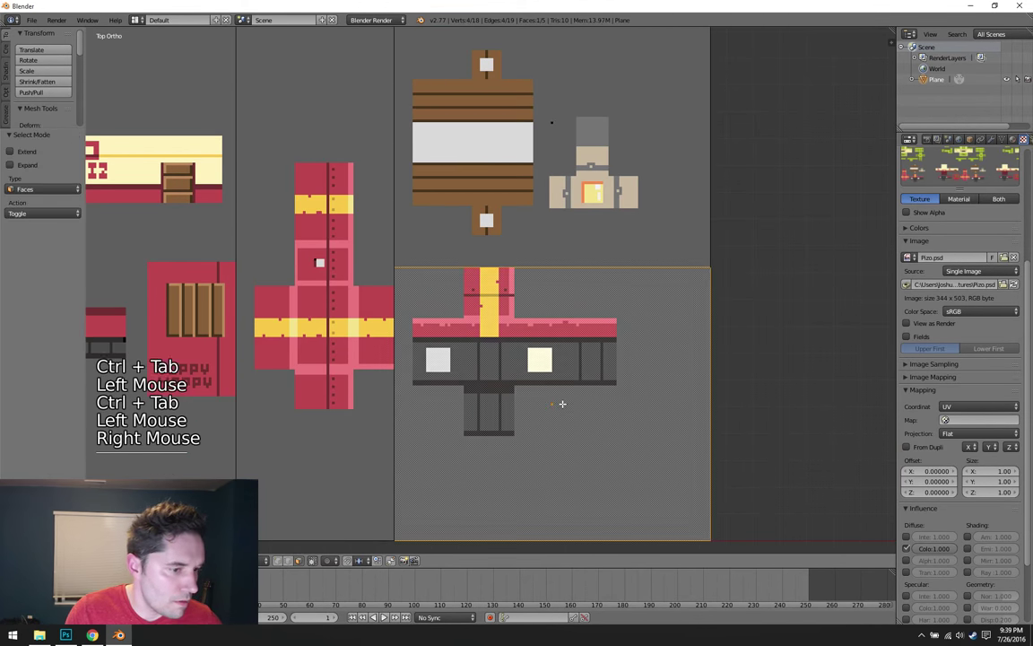
key(y)
key(g)
right_click(591, 406)
key(a)
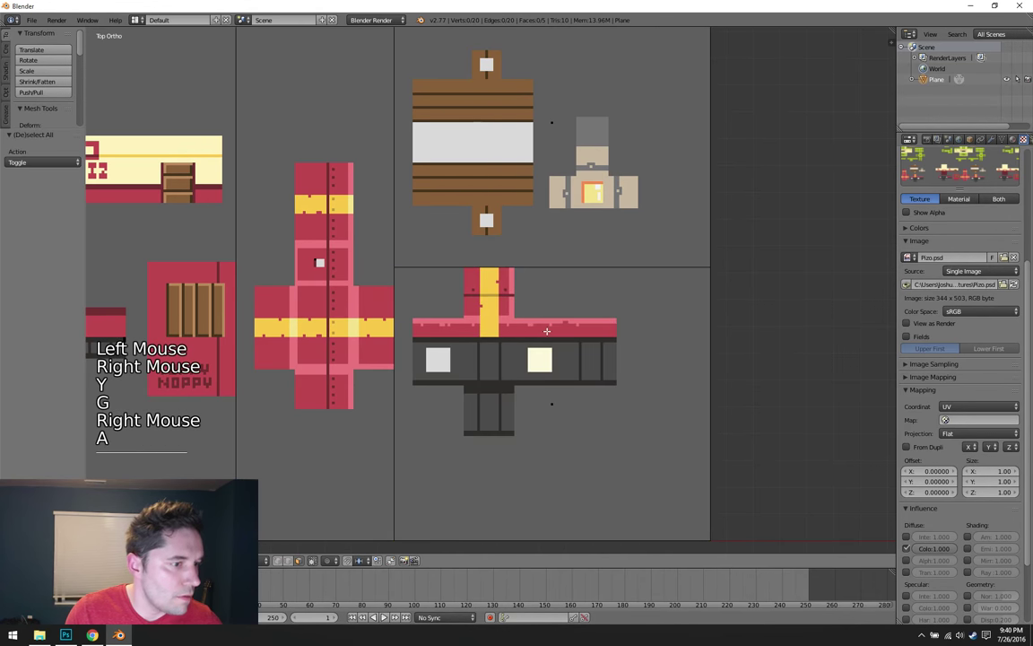
- Look over the whole plane to review how the robot and vehicle parts are divided into faces
scroll(491, 273, down, 4)
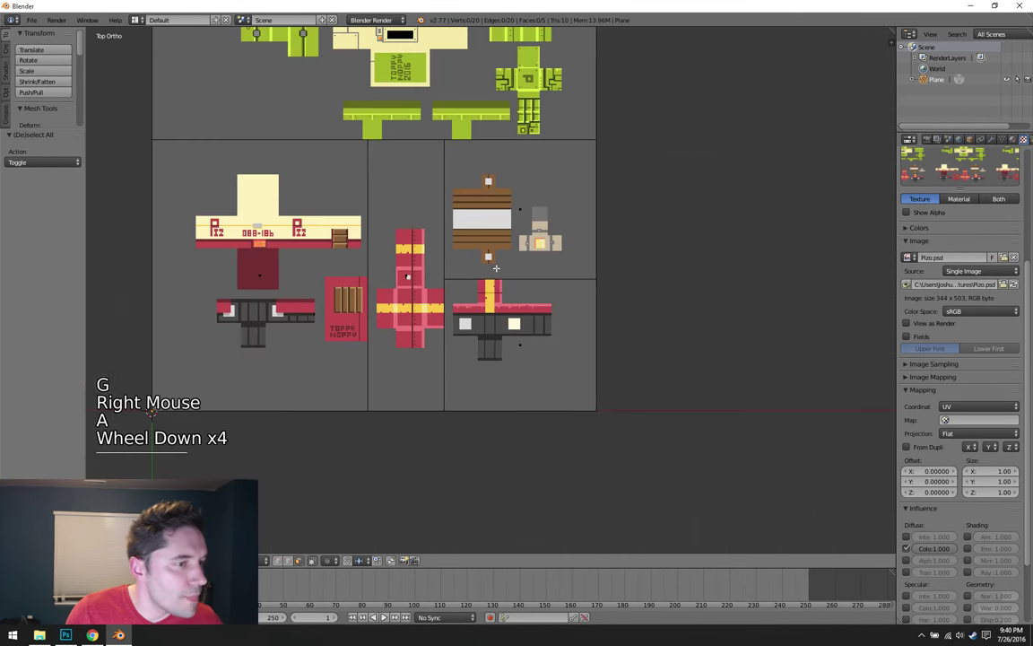
shift+middle_drag(491, 274, 575, 409)
scroll(567, 378, down, 2)
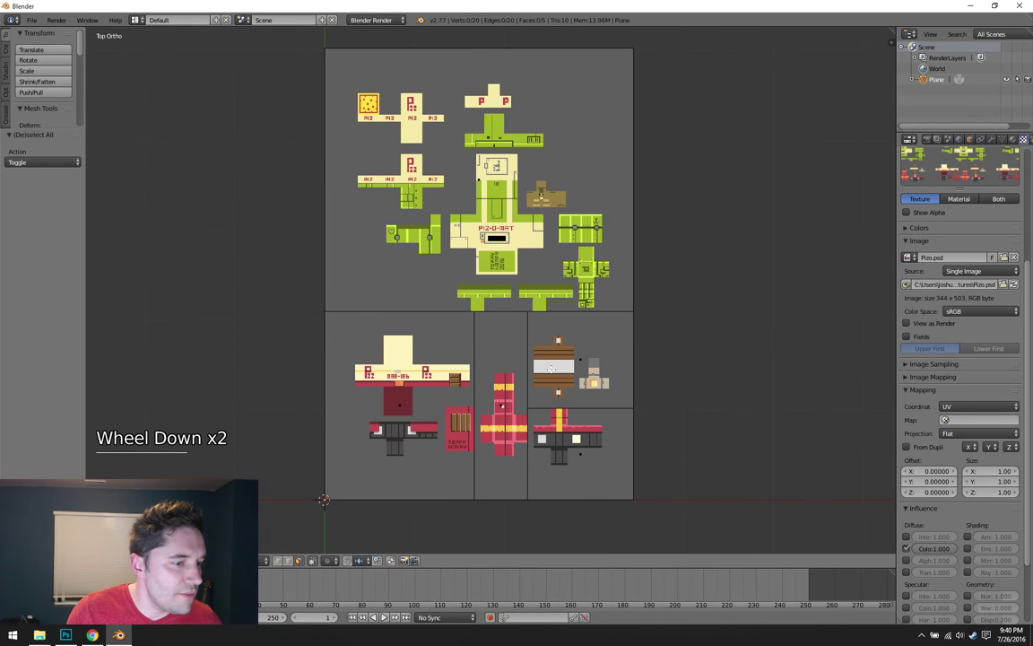
right_click(617, 397)
key(a)
scroll(475, 371, up, 4)
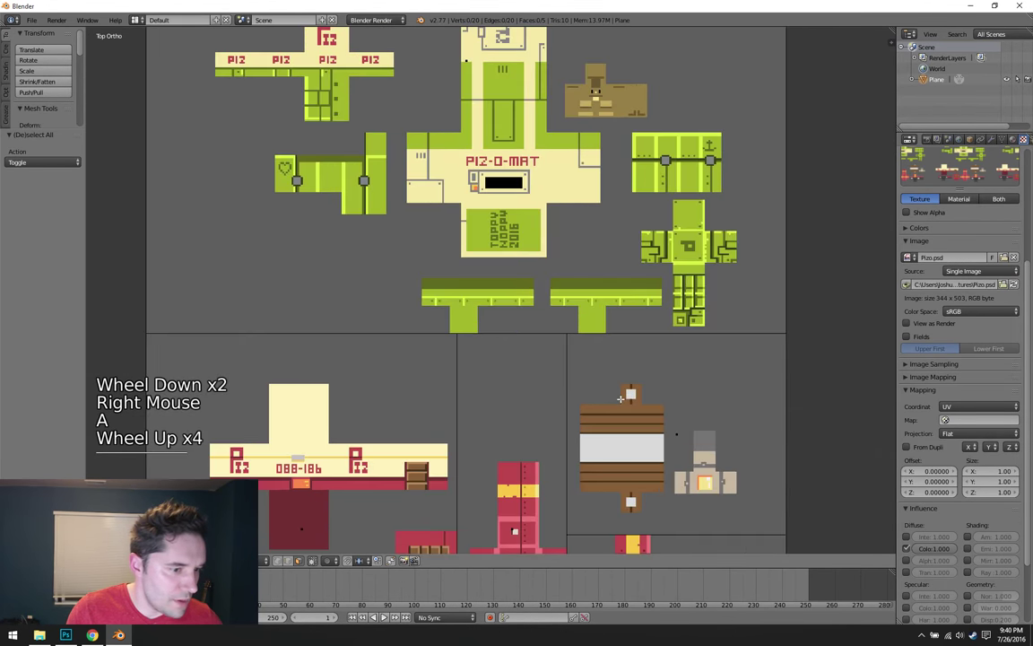
scroll(475, 370, down, 3)
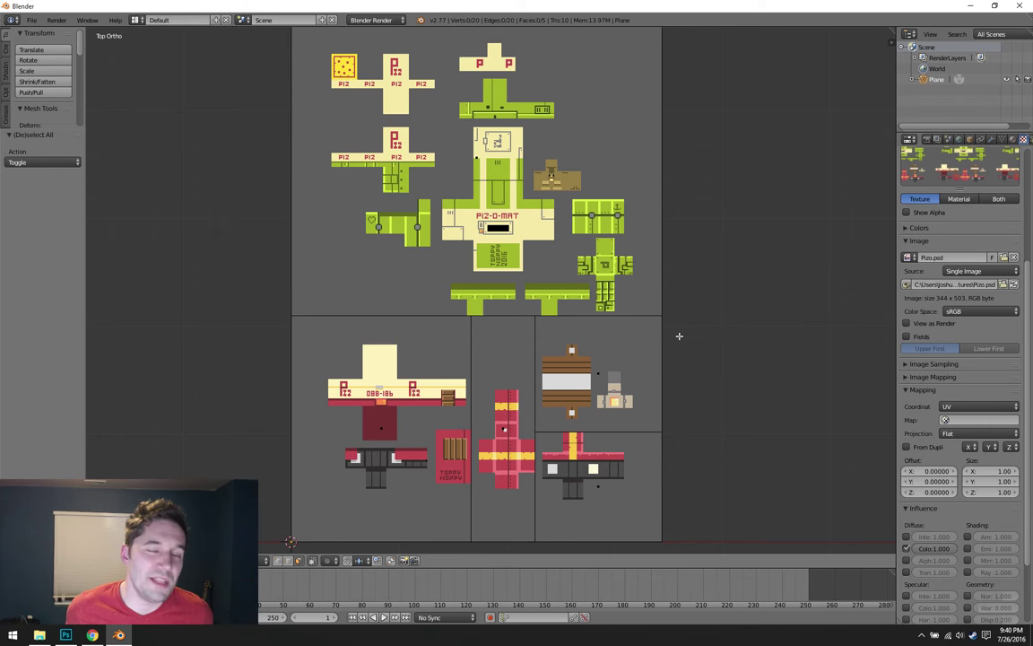
scroll(678, 336, up, 1)
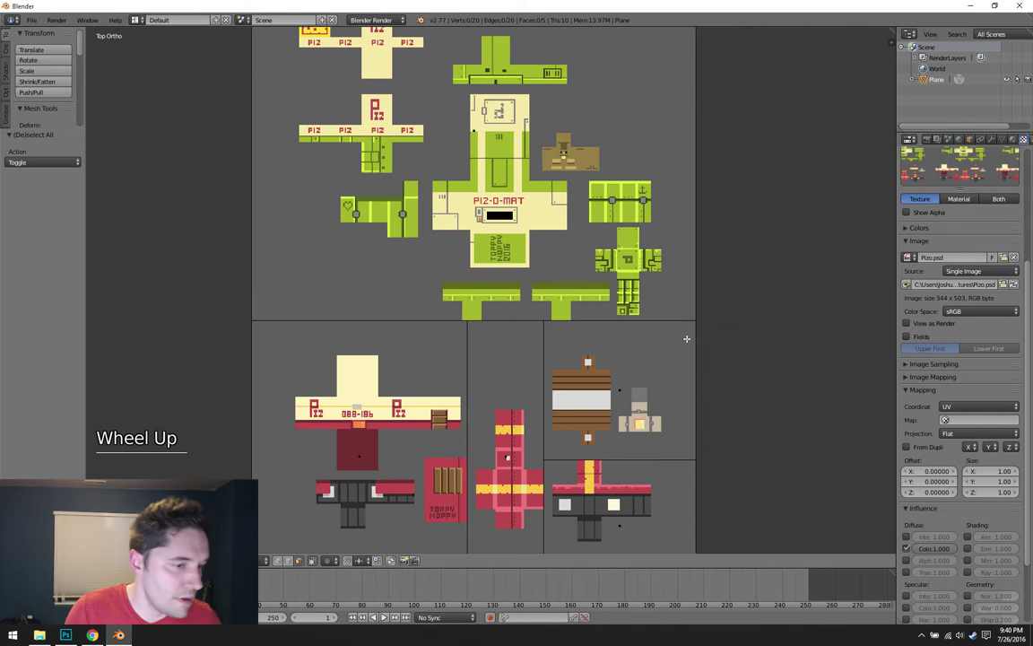
shift+middle_drag(679, 345, 585, 157)
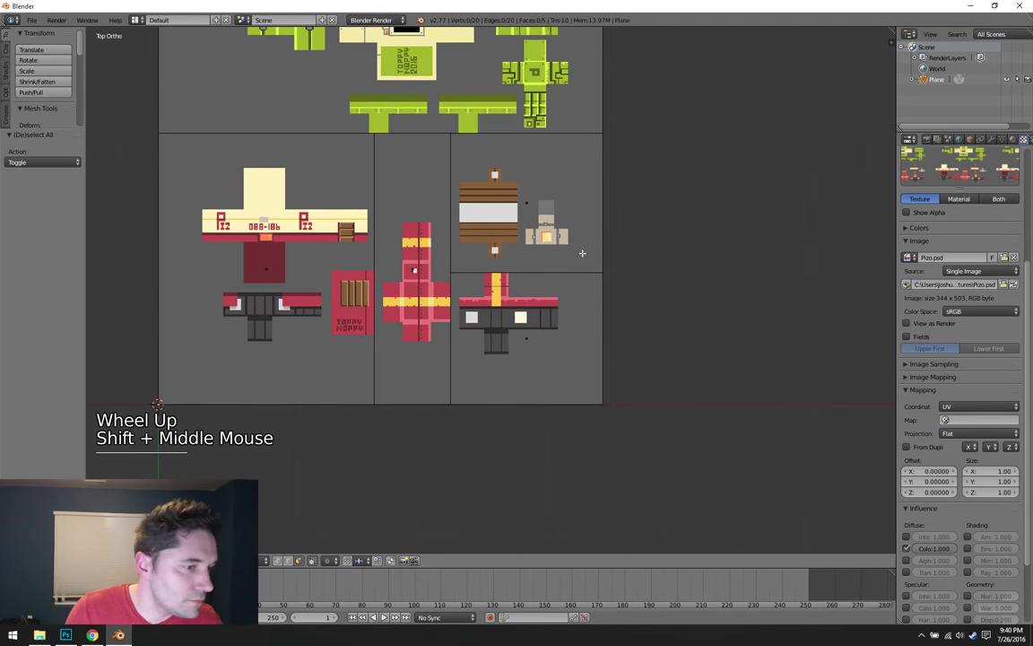
shift+middle_drag(541, 301, 603, 350)
scroll(603, 350, down, 1)
shift+middle_drag(564, 271, 696, 339)
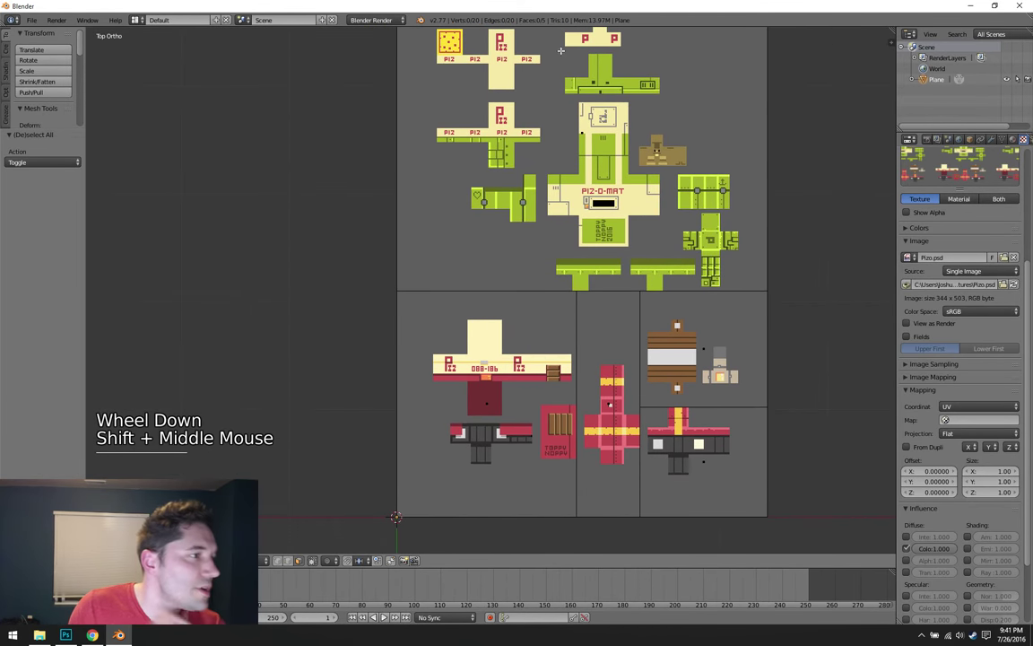
- Split the 3D view into two areas, hide the left one's tool shelf, and make it a UV/Image Editor
drag(894, 31, 305, 198)
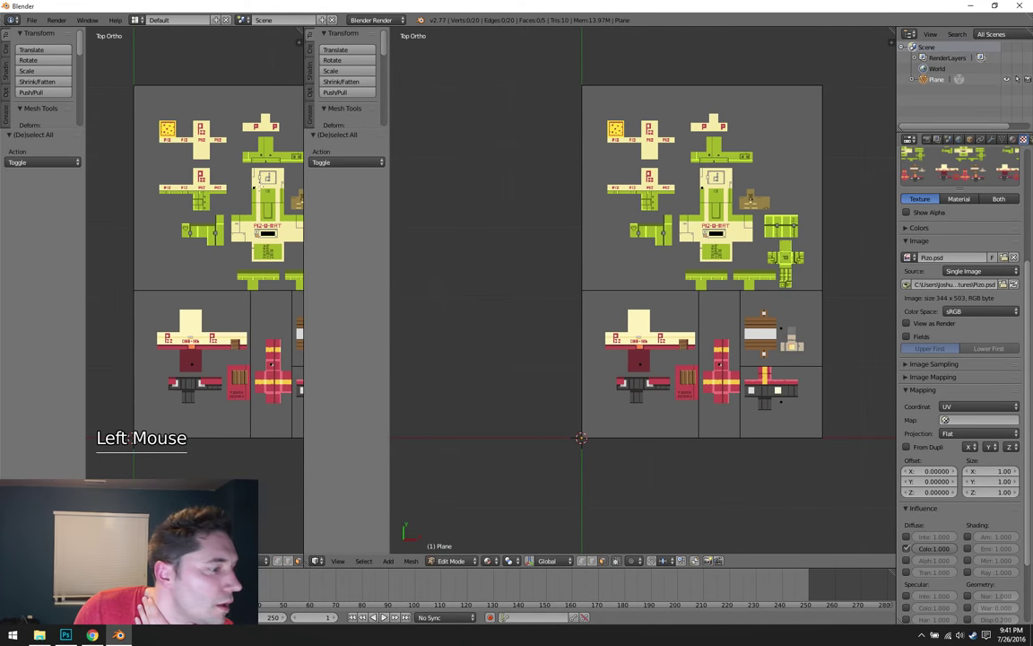
key(t)
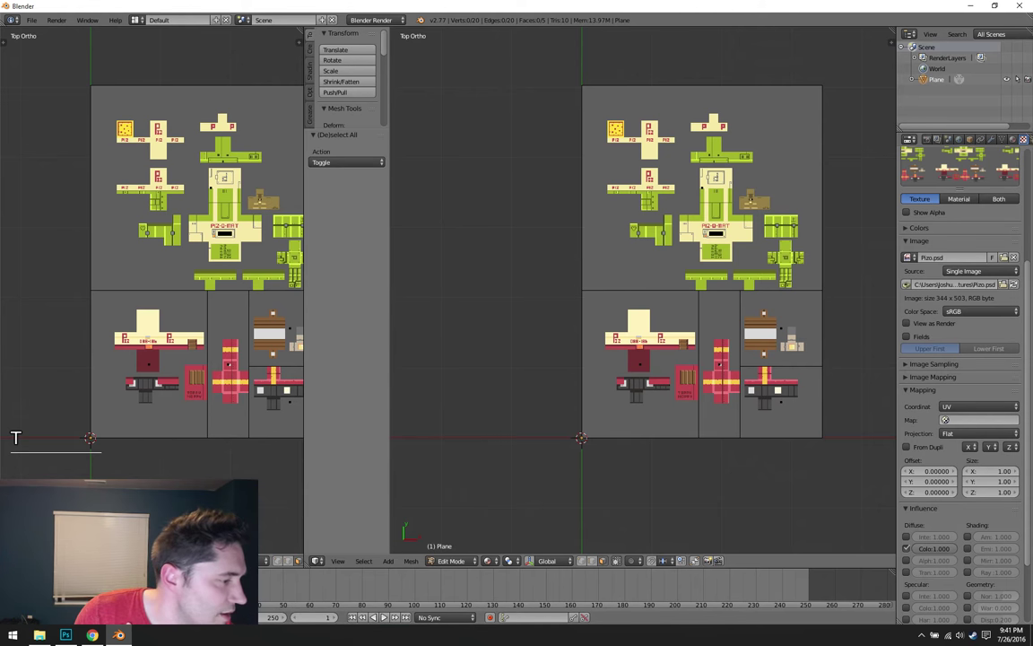
click(11, 561)
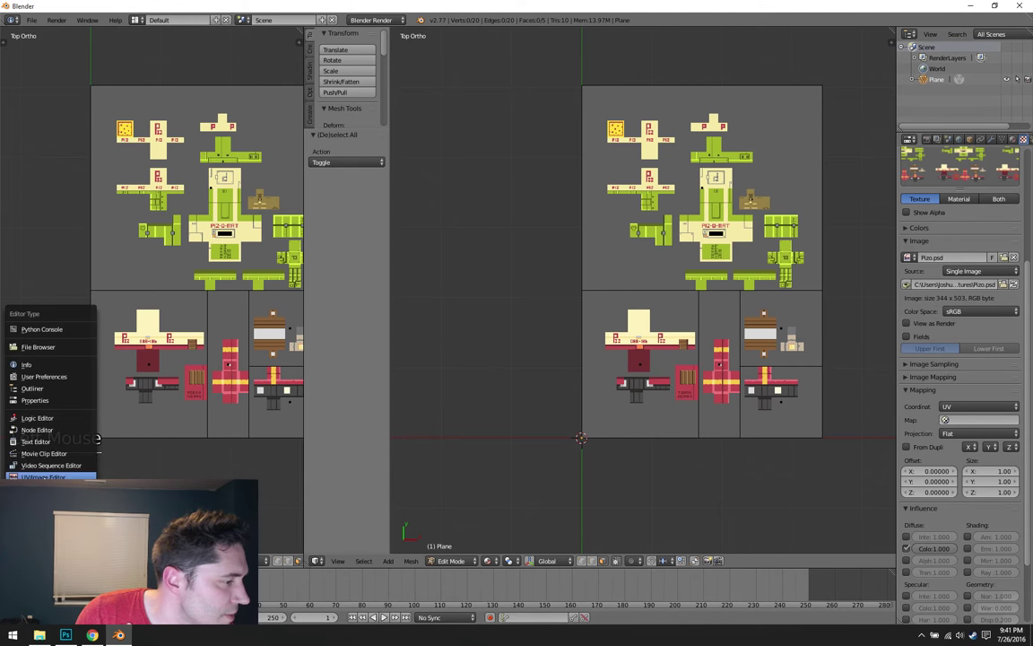
click(43, 476)
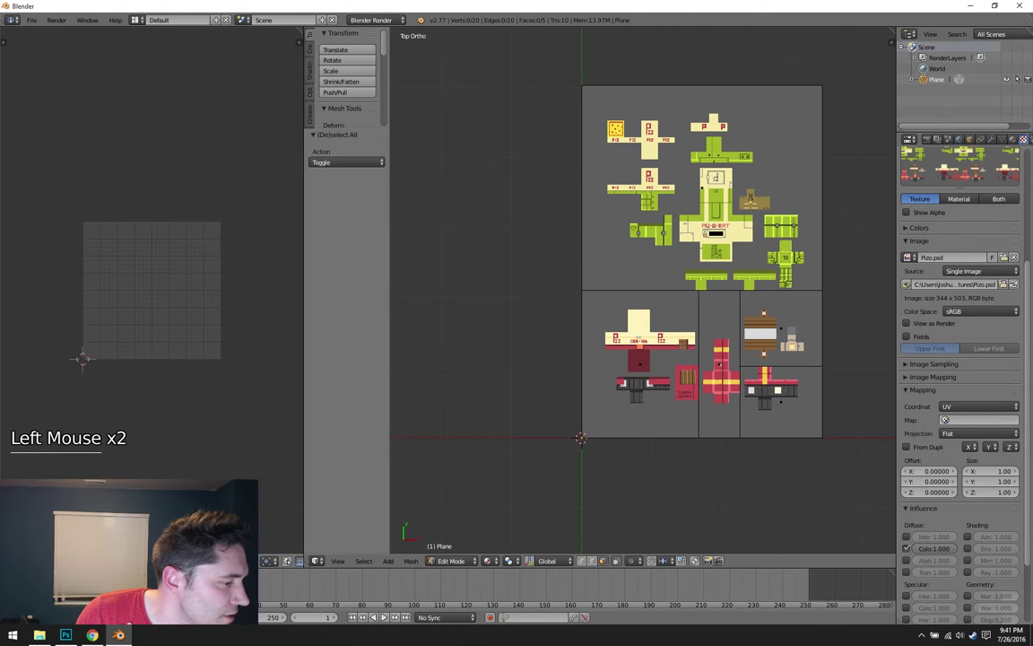
- Open Pizo sample shots.jpeg from the References folder inside the desktop's pizo folder as the reference image
key(alt+o)
click(30, 135)
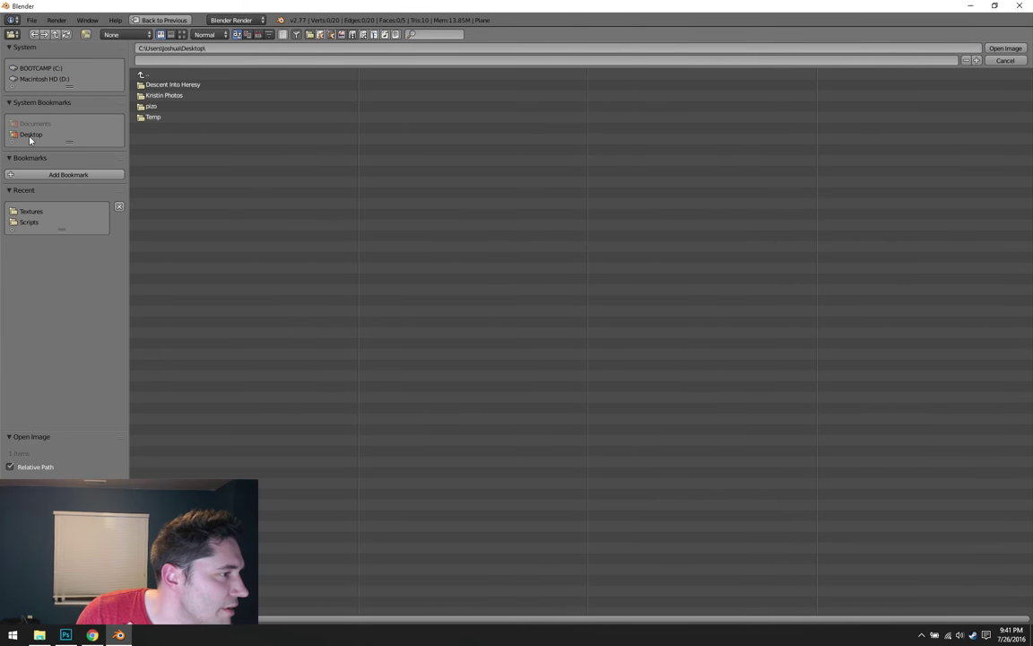
click(153, 107)
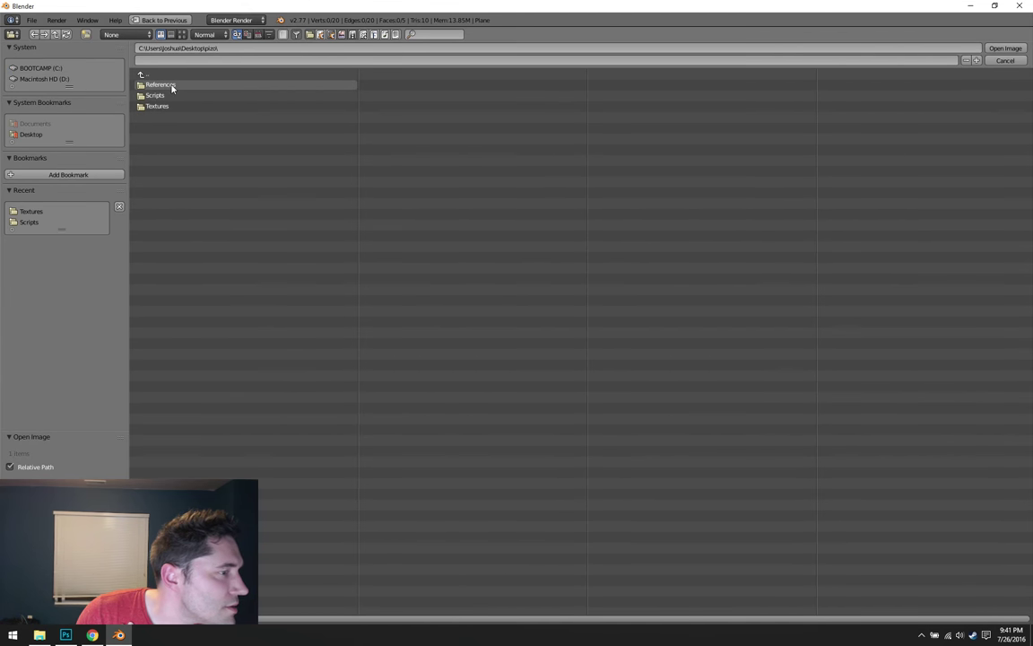
double_click(180, 86)
double_click(207, 85)
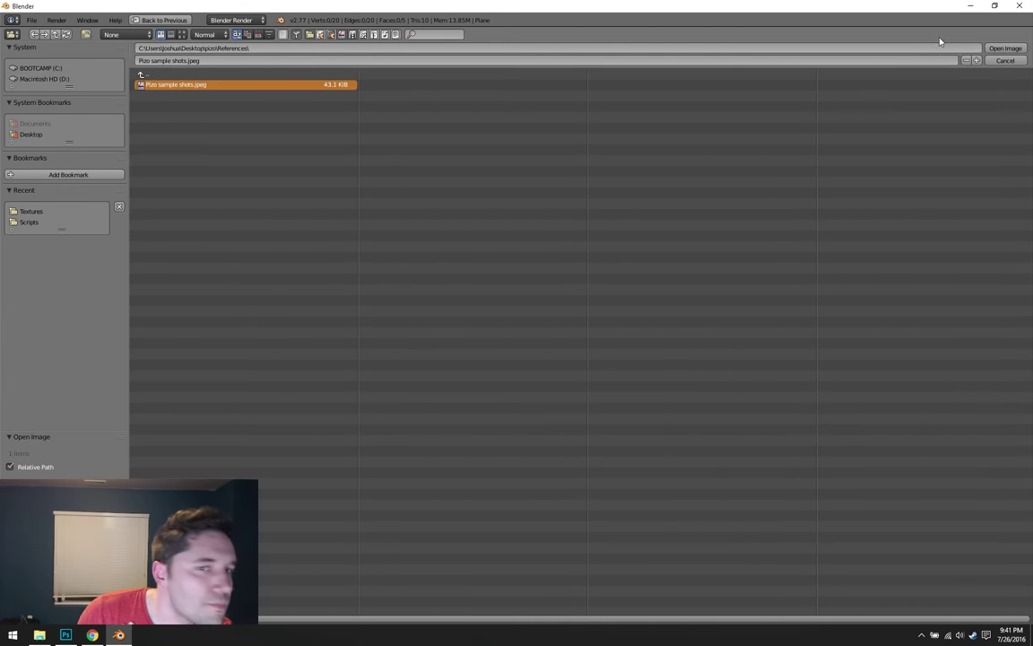
- Examine the reference photo of the assembled robot, focusing on the foot built from the red and dark headlight box
scroll(145, 265, up, 4)
scroll(145, 265, down, 2)
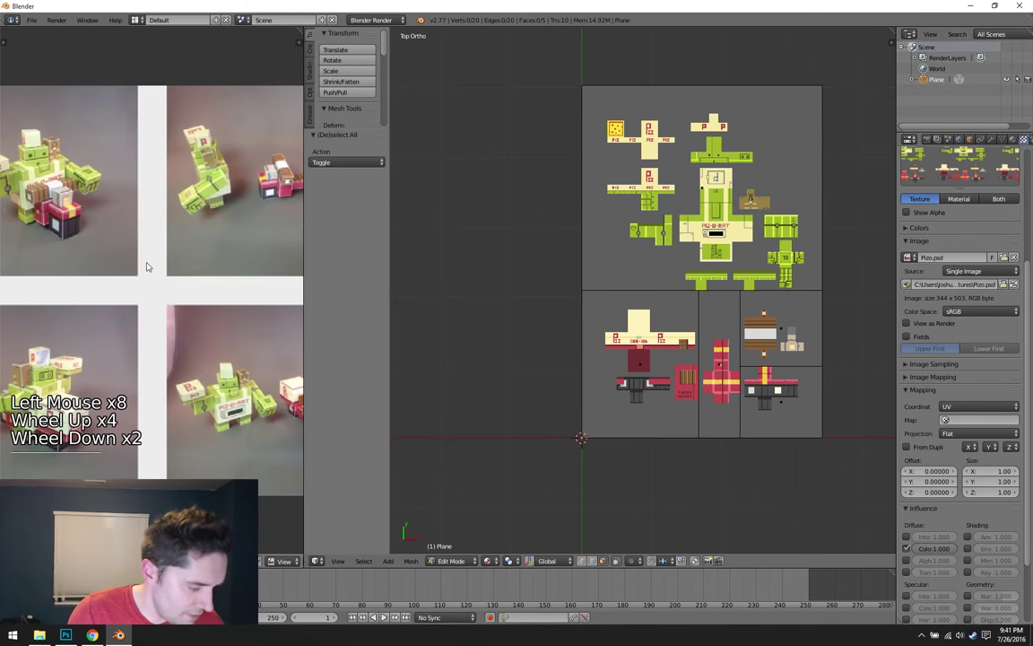
shift+middle_drag(148, 265, 211, 289)
scroll(224, 300, up, 3)
scroll(191, 278, up, 1)
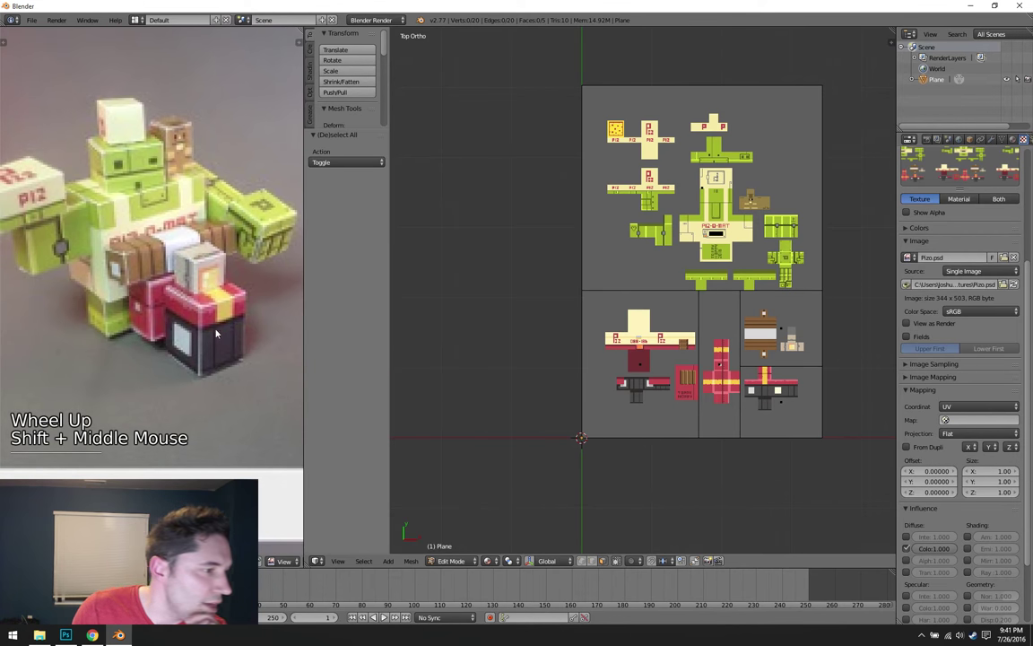
scroll(201, 341, up, 1)
shift+middle_drag(202, 341, 135, 219)
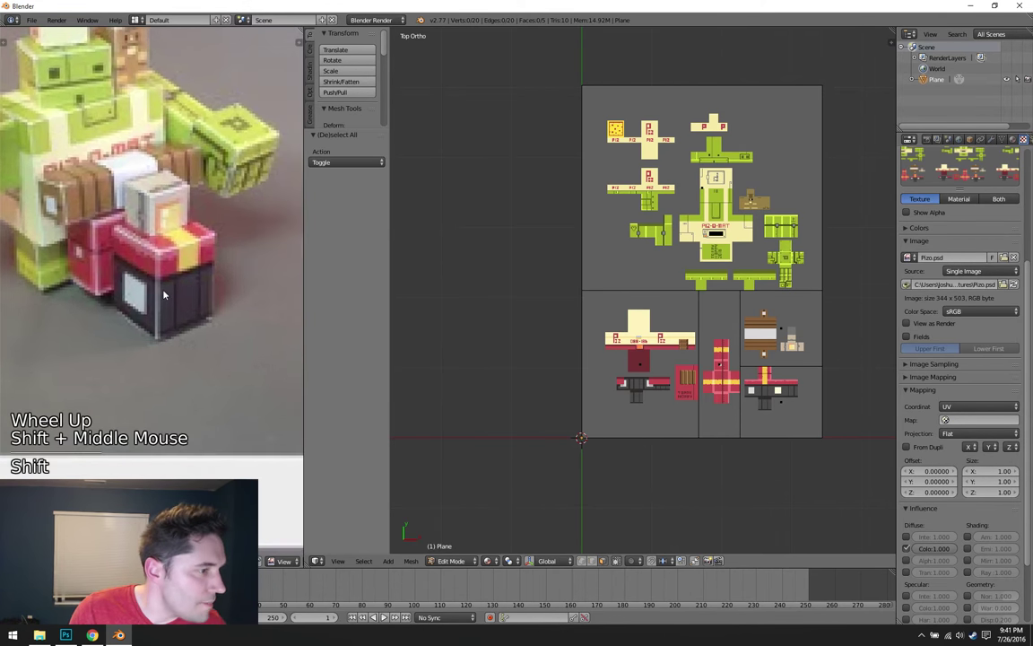
scroll(167, 299, down, 1)
shift+middle_drag(167, 299, 197, 286)
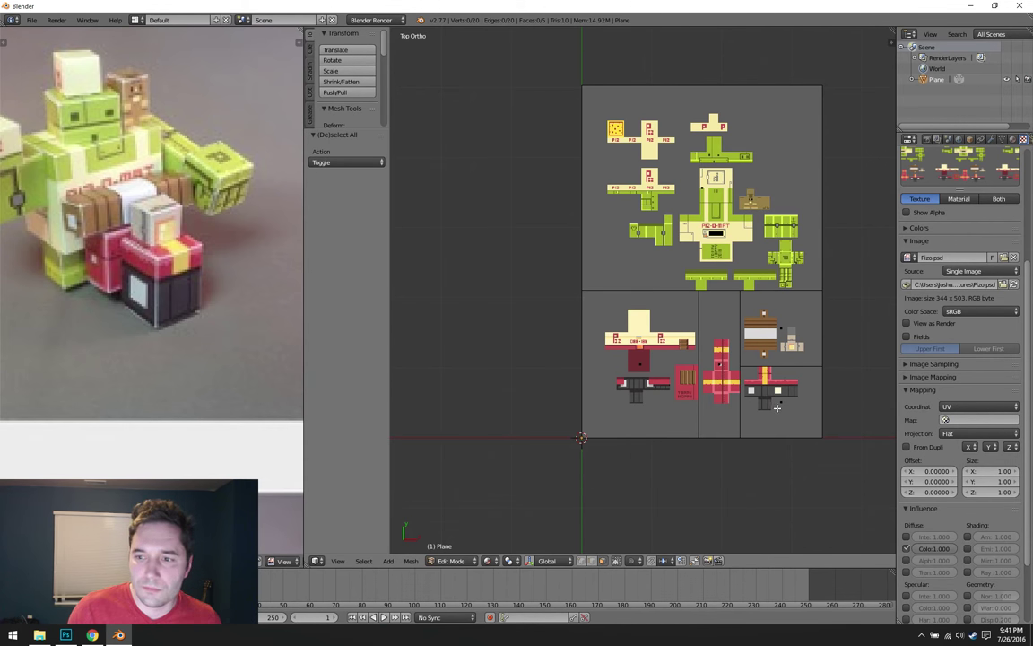
- Isolate the face holding the red and dark headlight part by hiding all unselected faces
scroll(776, 406, up, 2)
shift+middle_drag(777, 406, 625, 337)
right_click(647, 333)
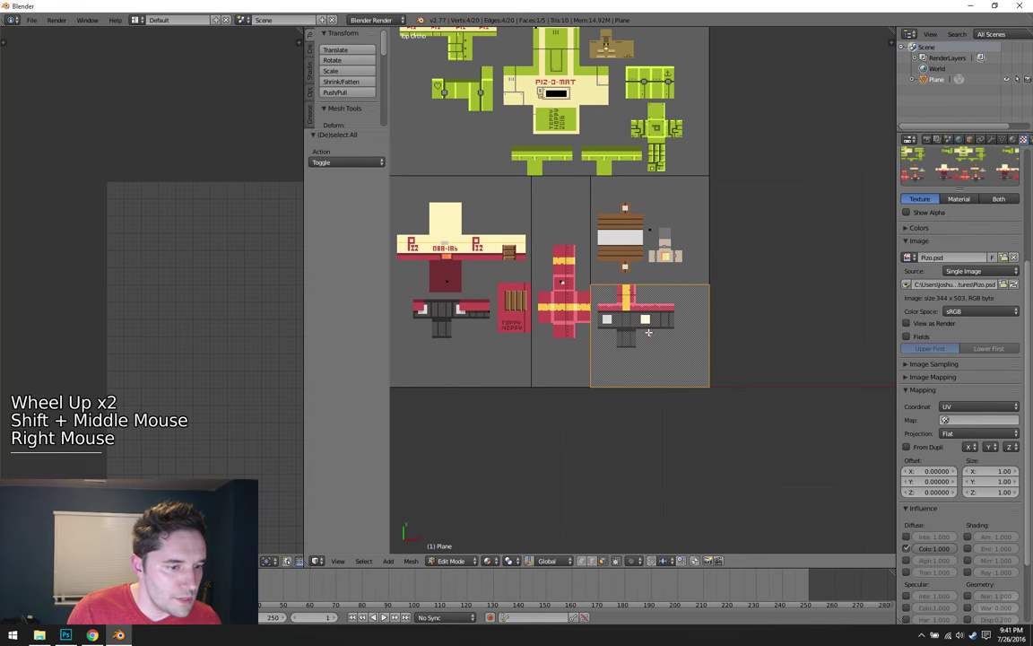
key(shift+h)
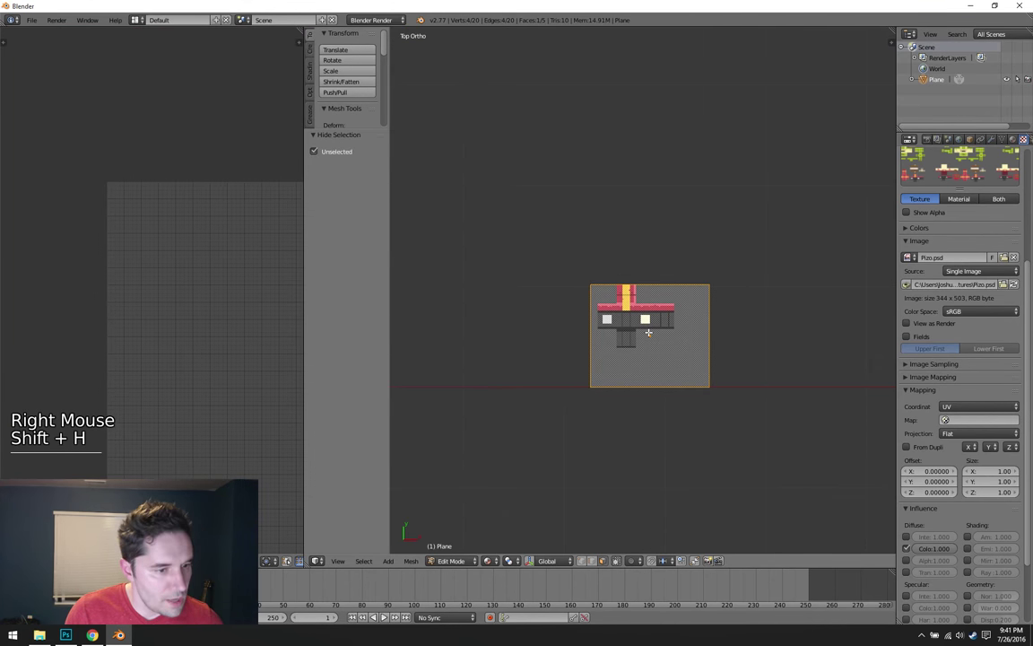
scroll(691, 368, up, 6)
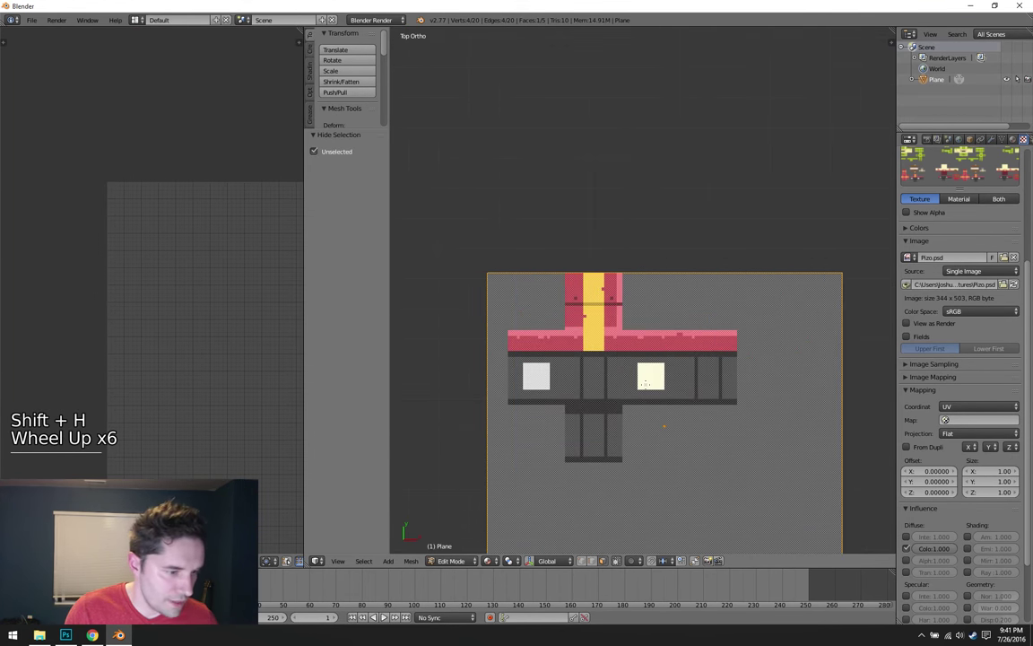
scroll(625, 397, down, 1)
shift+middle_drag(625, 396, 637, 314)
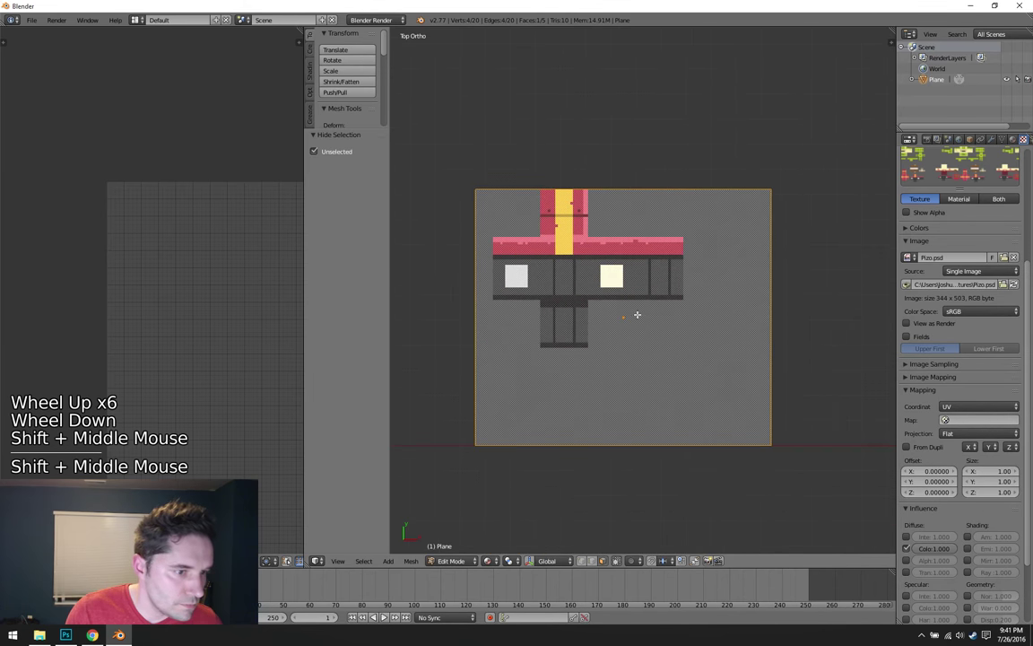
- Show Pizo.psd in the UV/Image Editor and frame the texture area of the red and dark headlight part
scroll(253, 405, down, 3)
shift+middle_drag(254, 405, 163, 284)
click(135, 560)
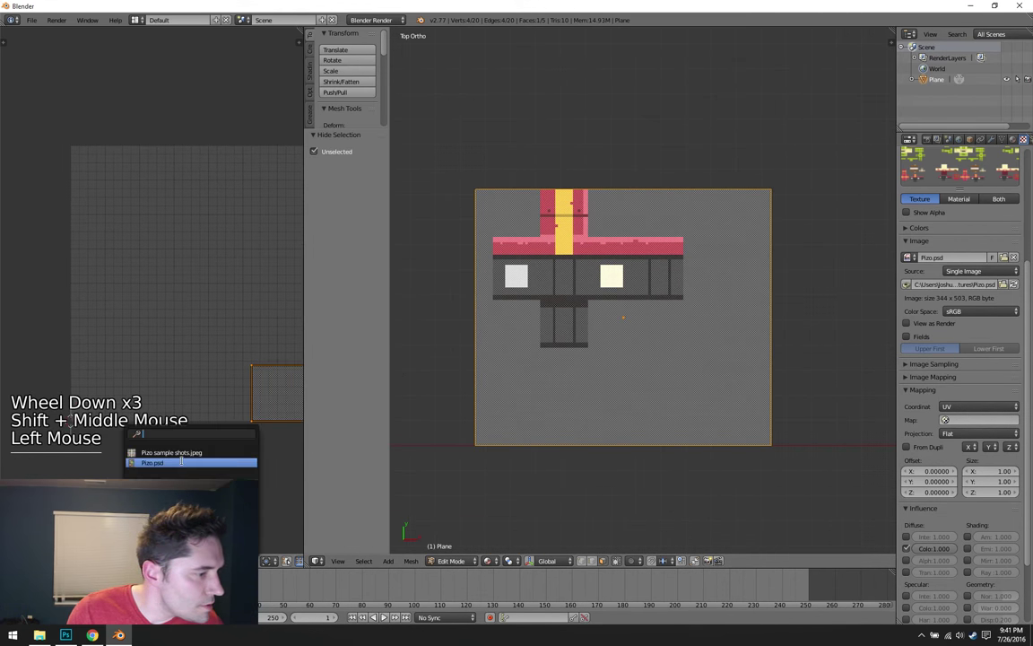
click(152, 463)
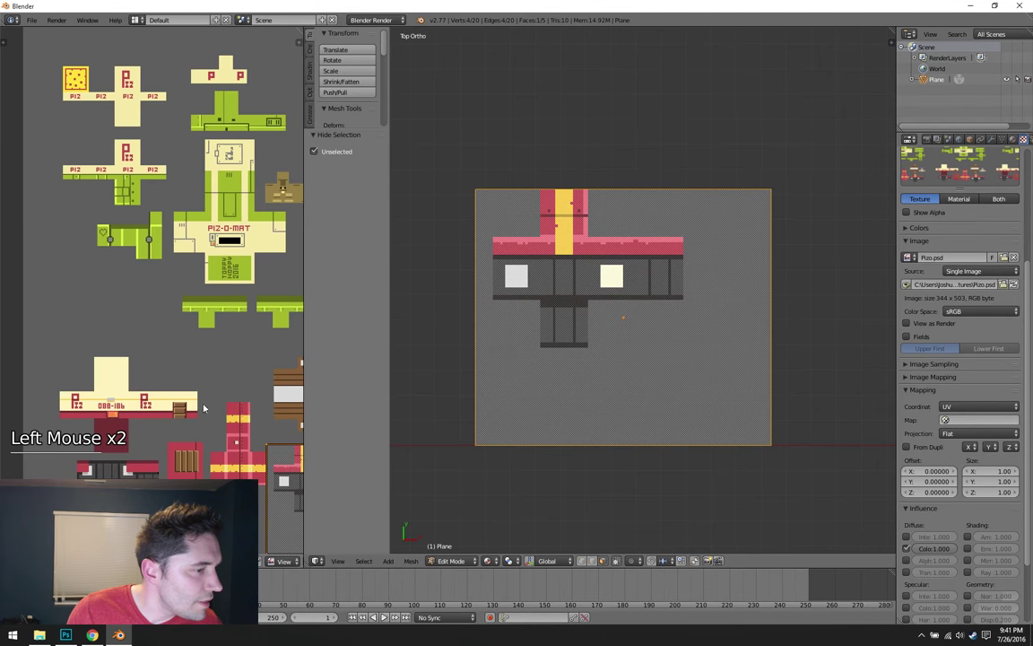
shift+middle_drag(226, 383, 129, 202)
scroll(100, 302, up, 1)
scroll(99, 303, up, 1)
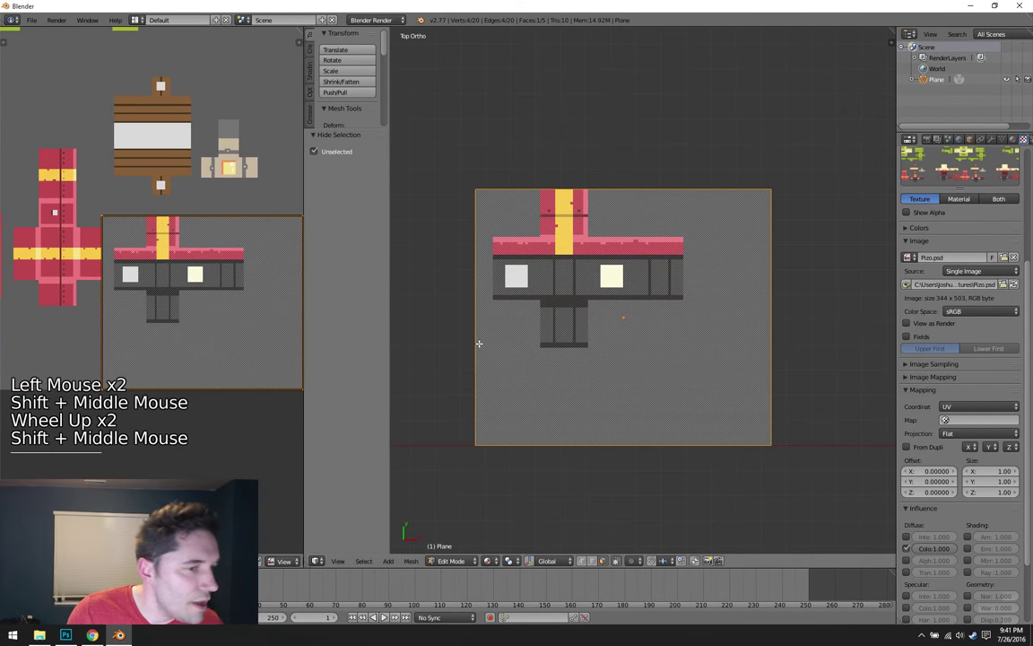
- Add two horizontal loop cuts to the face, aligned with the upper and lower edges of the wide headlight band
key(ctrl+r)
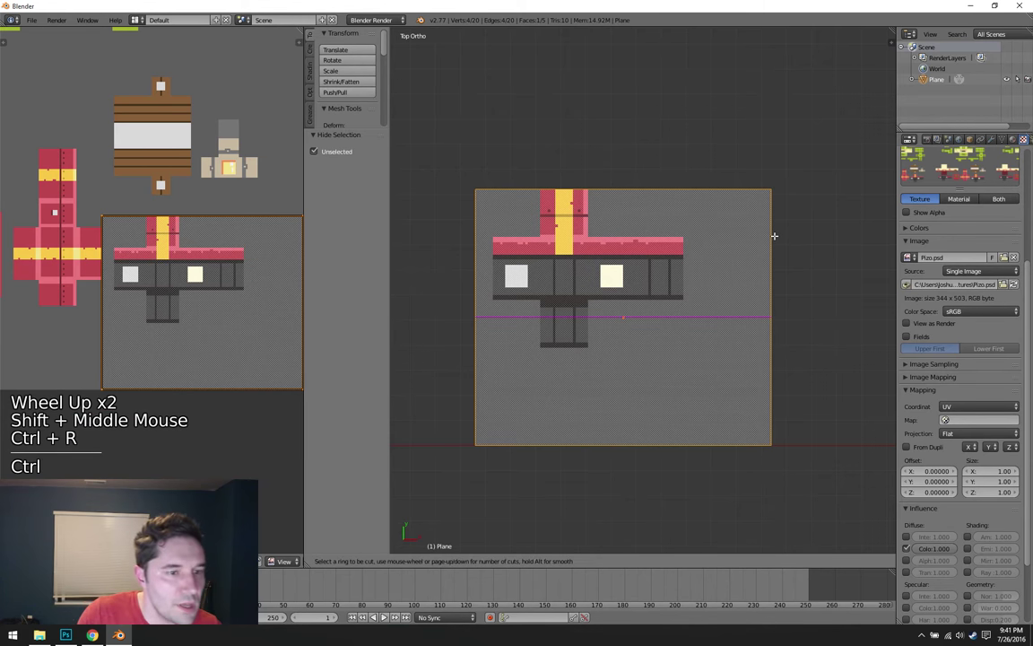
click(759, 317)
key(shift)
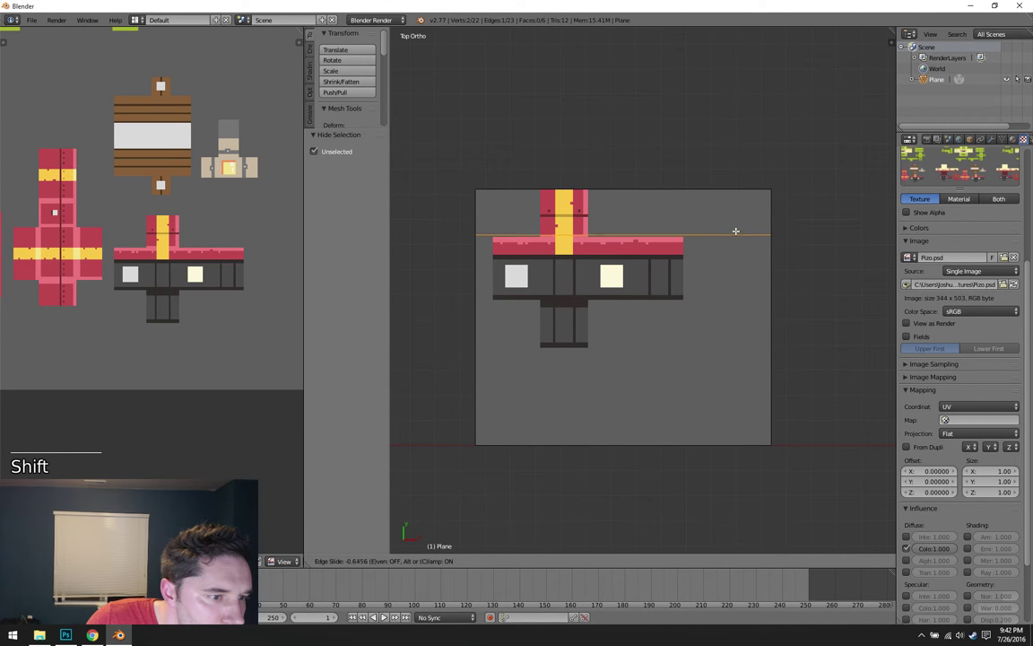
shift+click(737, 250)
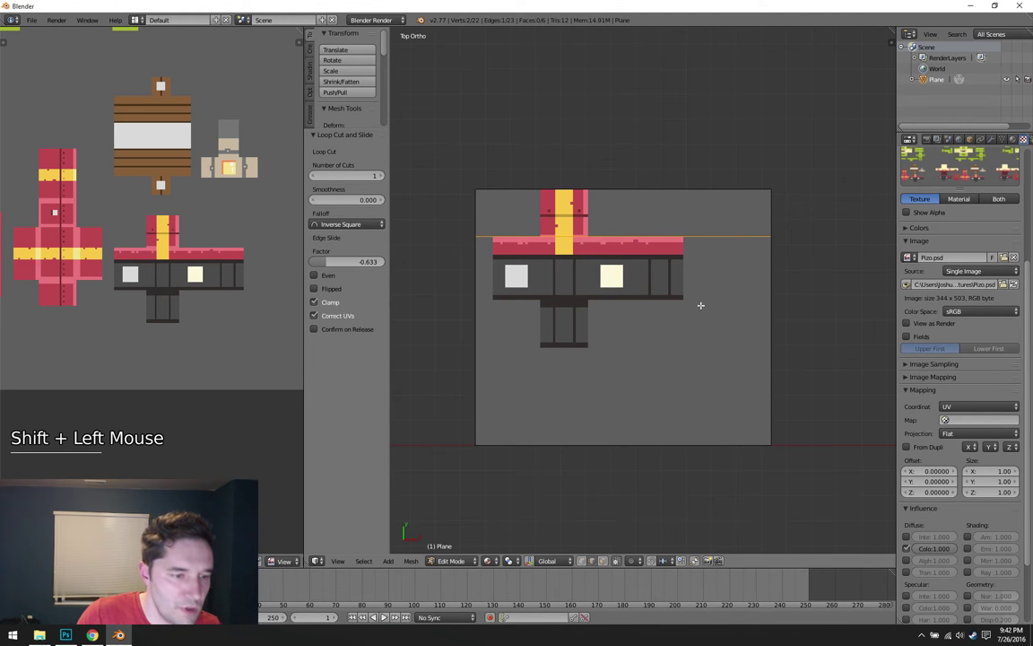
key(ctrl+r)
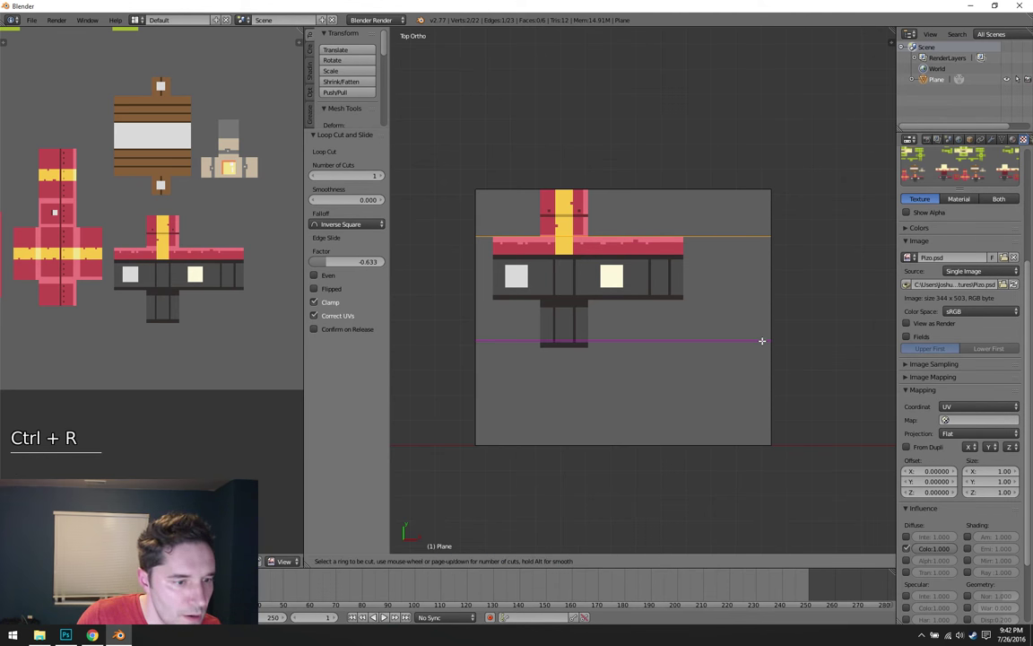
click(760, 337)
key(shift)
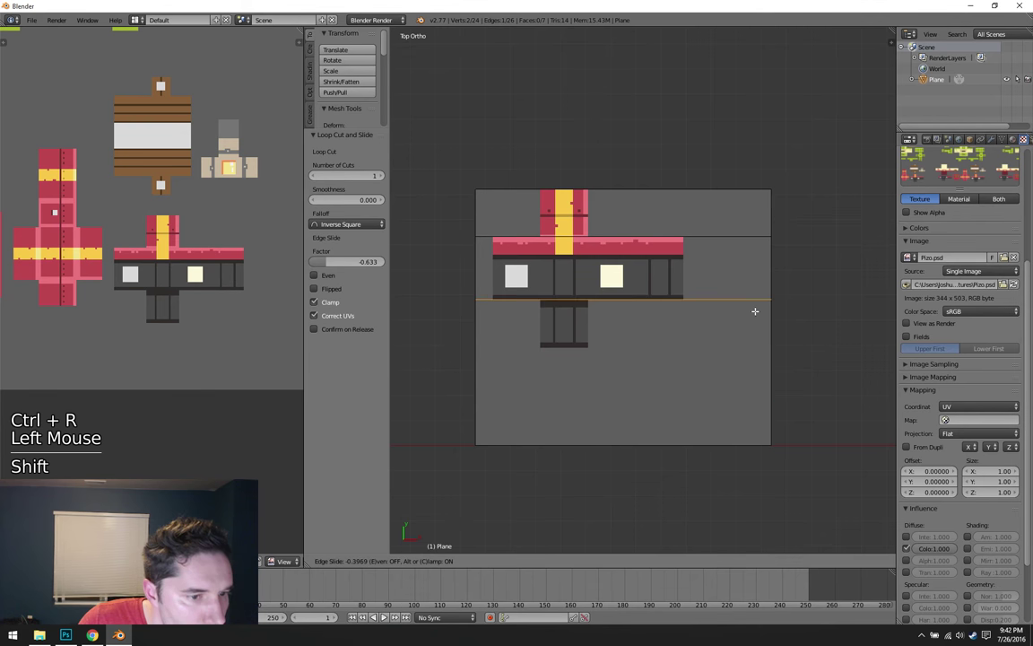
shift+click(753, 311)
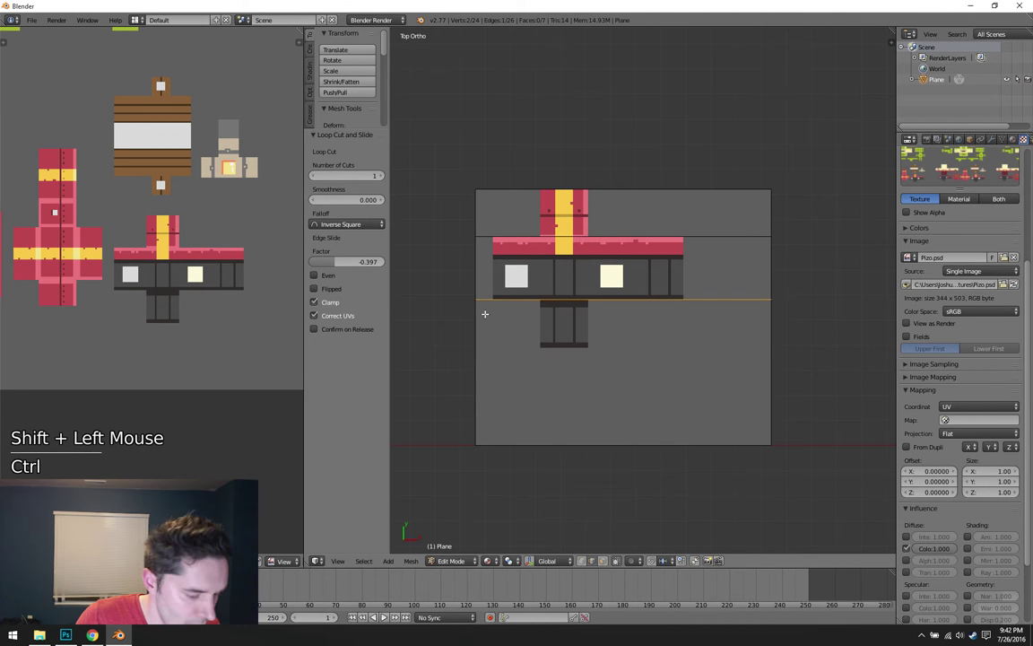
- Add vertical loop cuts at the left end of the headlight band and the left edge of the yellow-striped column
key(ctrl+r)
click(609, 301)
key(shift)
shift+click(499, 339)
key(ctrl+r)
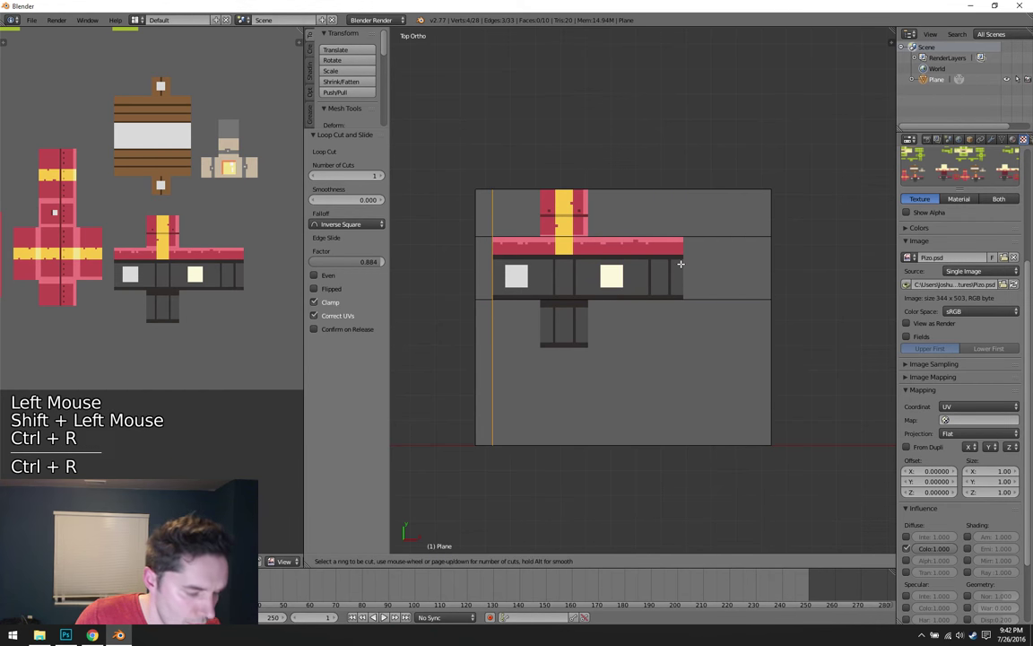
click(691, 316)
key(shift)
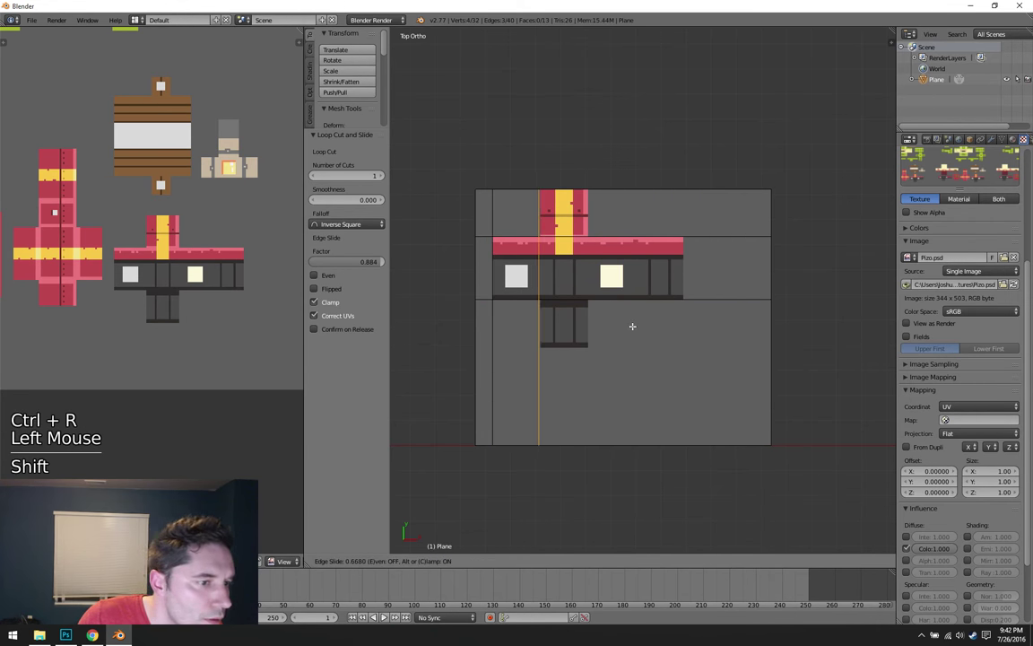
shift+click(667, 296)
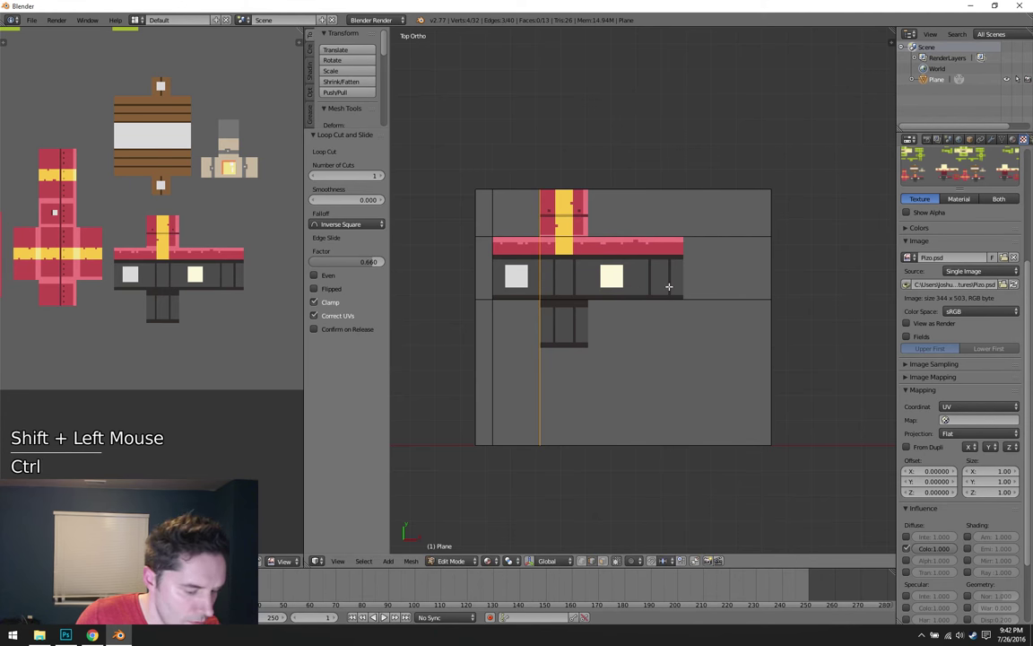
- Add vertical loop cuts at the right edge of the yellow-striped column and the right end of the headlight band
key(ctrl+r)
click(627, 306)
key(shift)
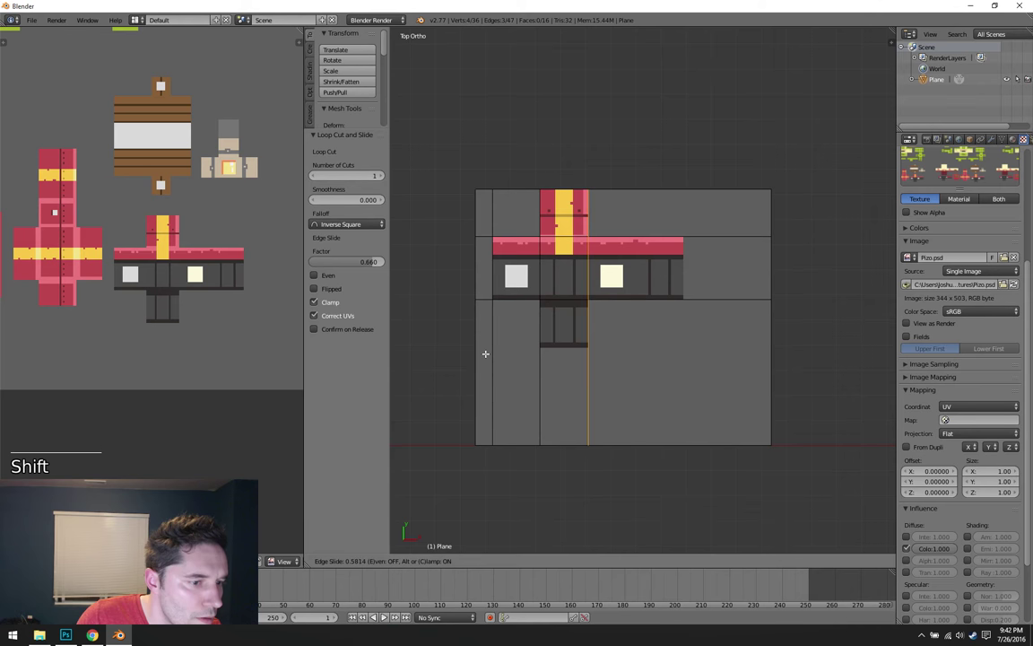
shift+click(484, 352)
key(ctrl+r)
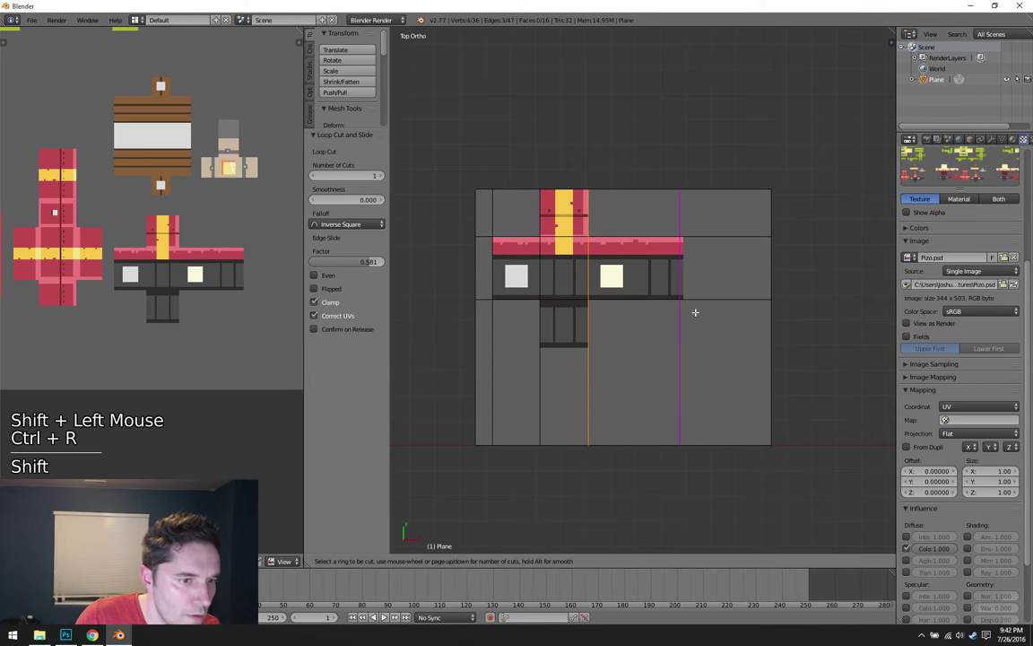
click(710, 315)
key(ctrl+r)
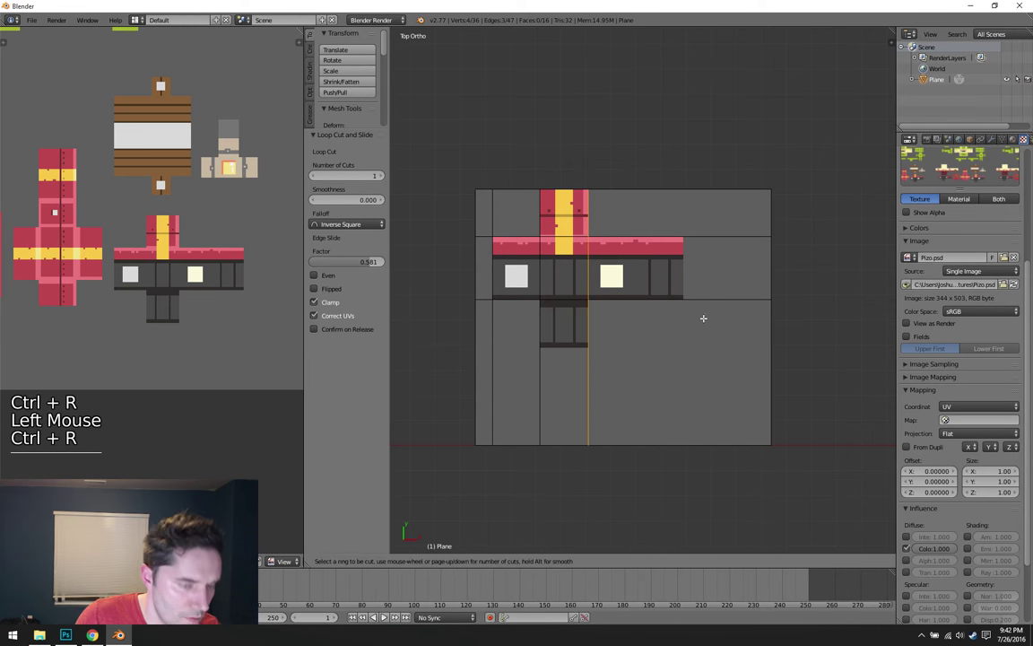
right_click(698, 307)
key(ctrl+r)
click(699, 306)
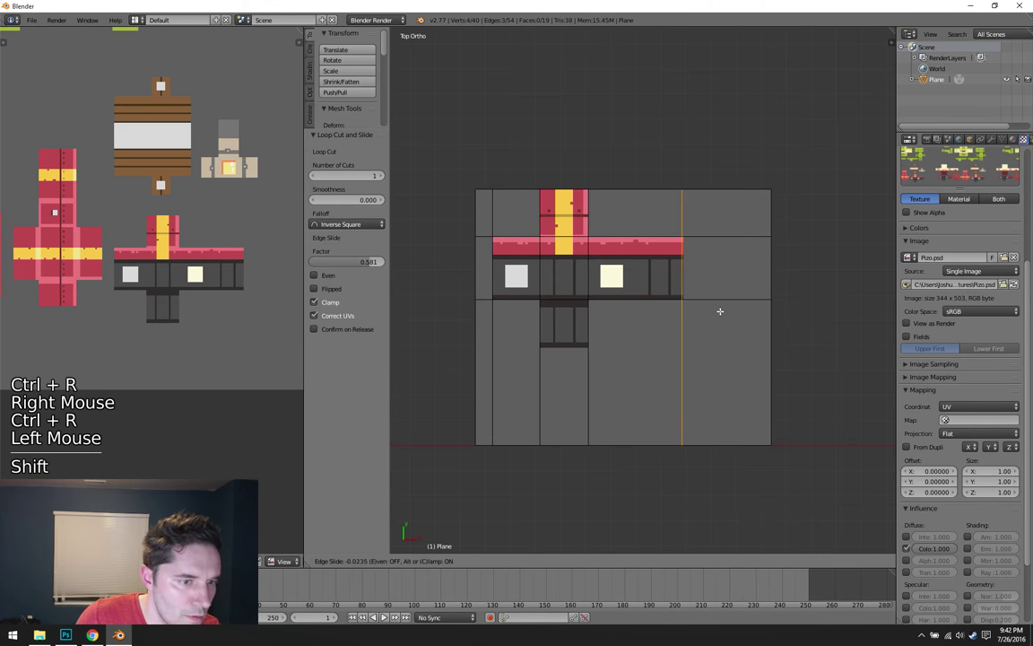
shift+click(733, 309)
- Add a horizontal loop cut along the lower edge of the dark flap below the headlight band
key(ctrl+Tab)
click(729, 309)
right_click(549, 324)
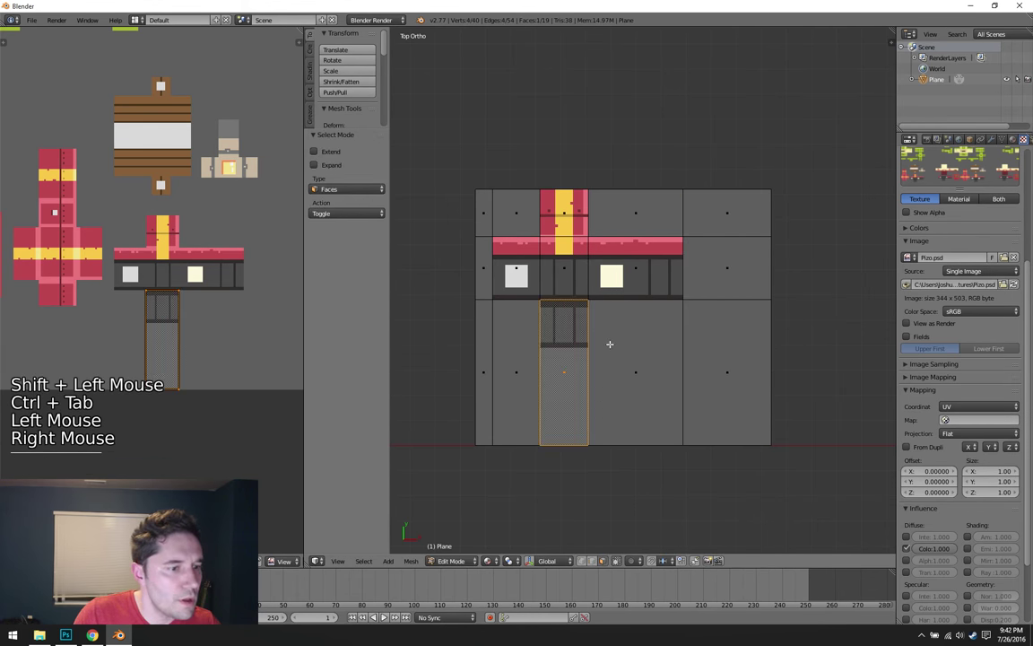
key(a)
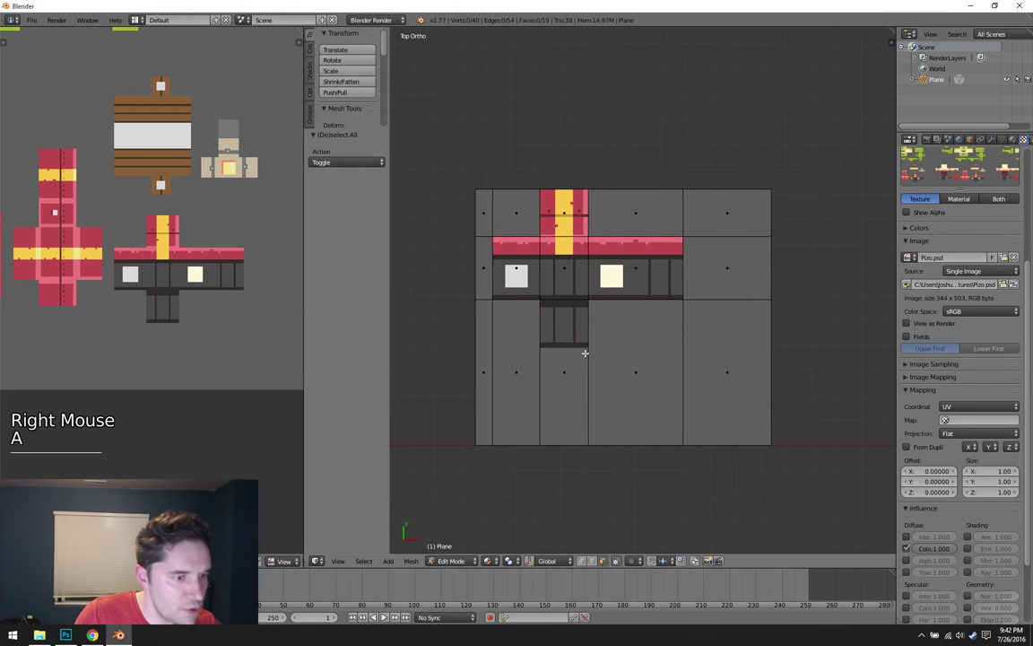
key(ctrl+r)
click(605, 357)
key(shift)
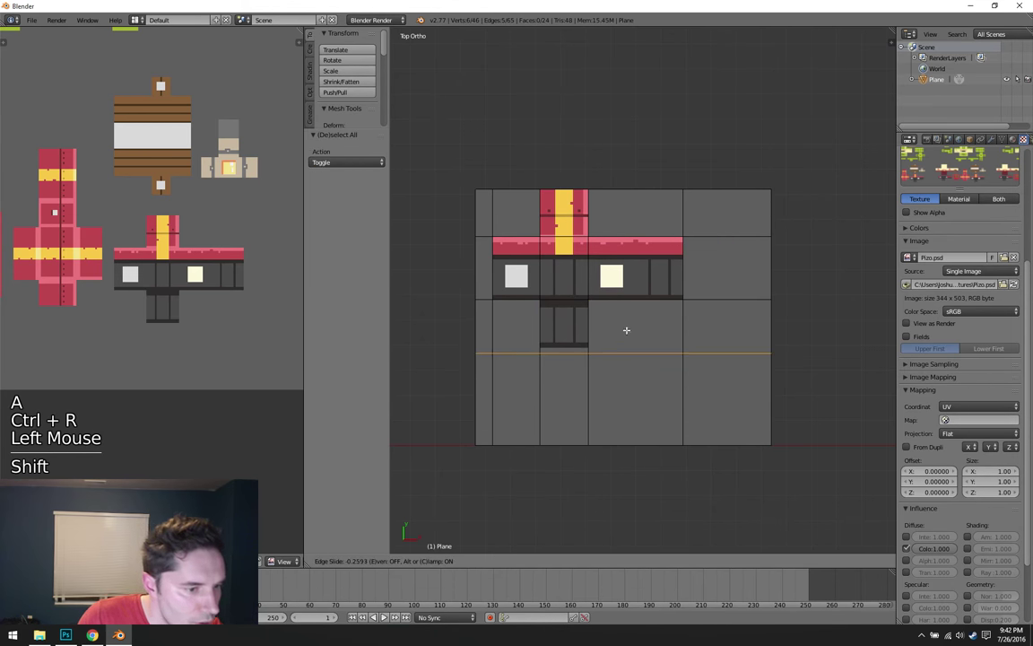
shift+click(660, 269)
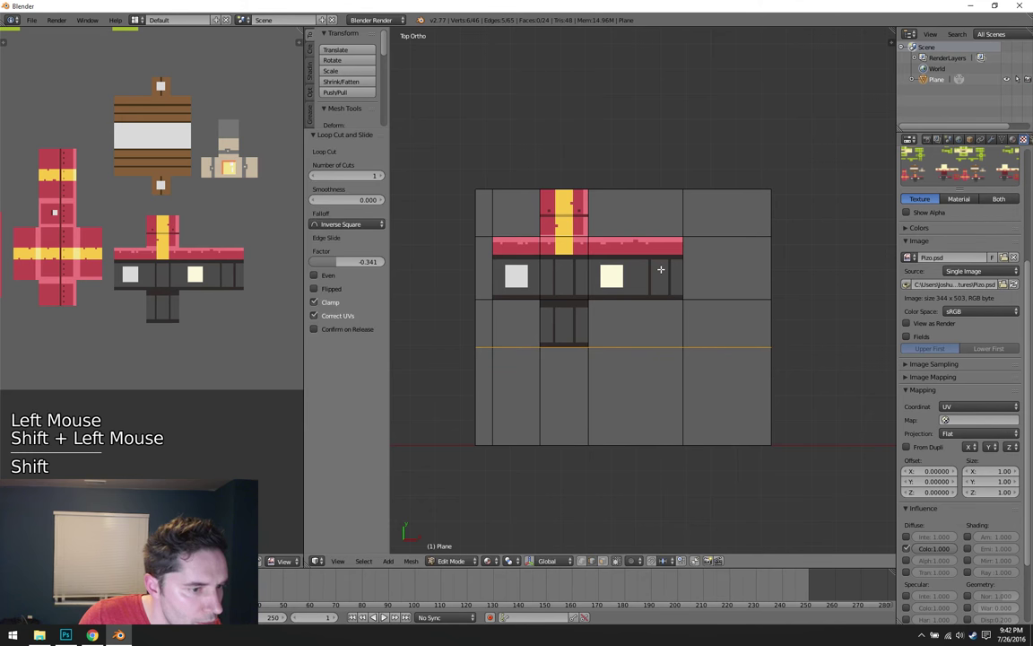
- Select the five faces of the headlight part in face mode, invert the selection, and delete the surrounding blank faces
right_click(562, 321)
key(ctrl+Tab)
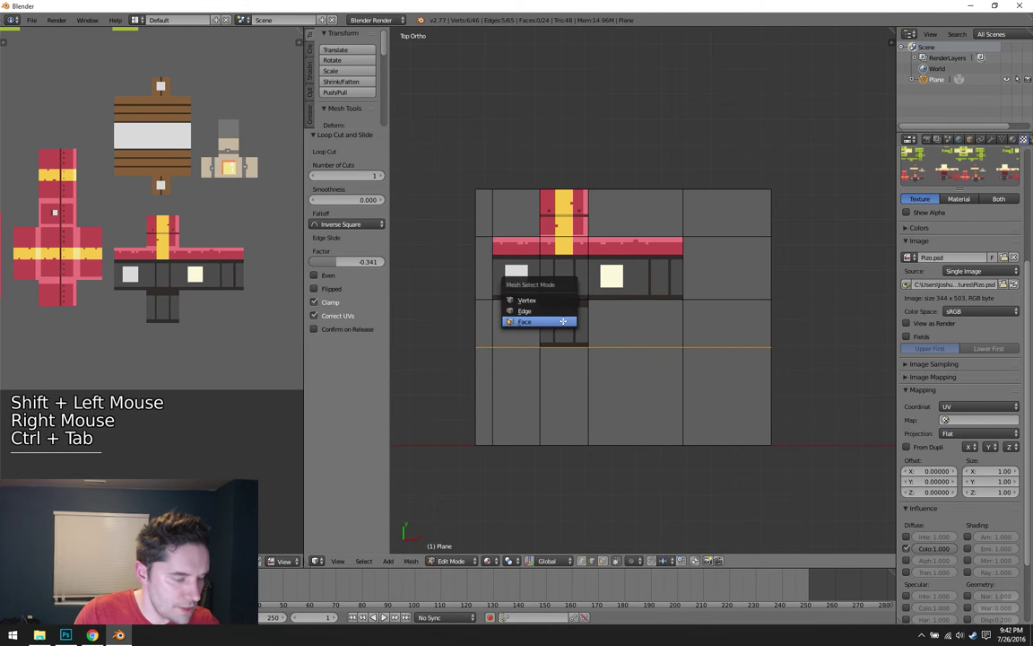
click(562, 321)
right_click(563, 323)
shift+right_click(563, 269)
shift+right_click(516, 269)
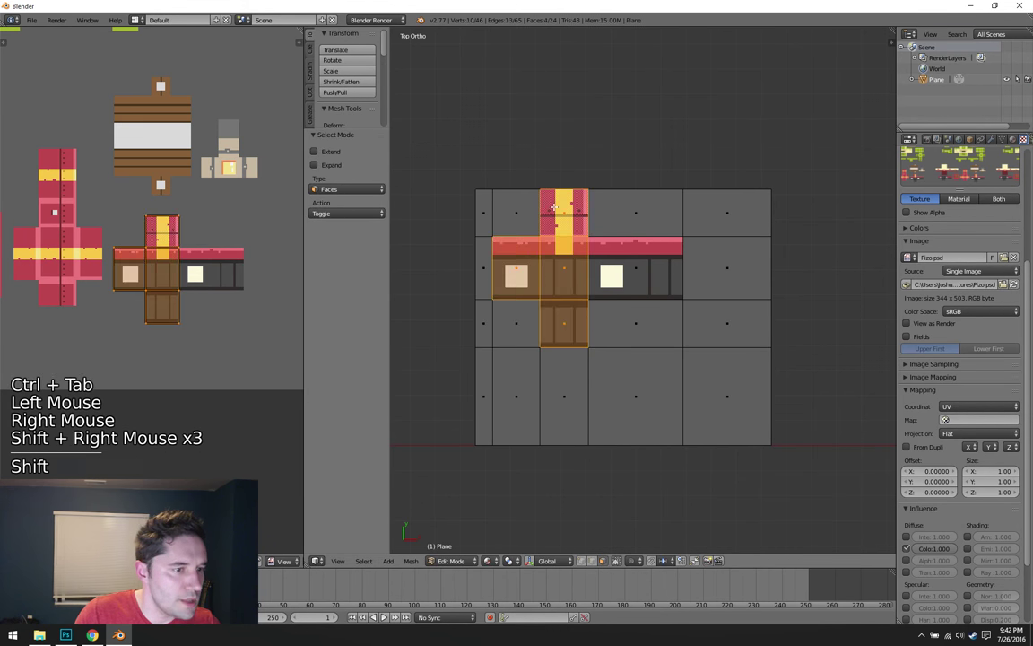
shift+right_click(636, 269)
key(ctrl+i)
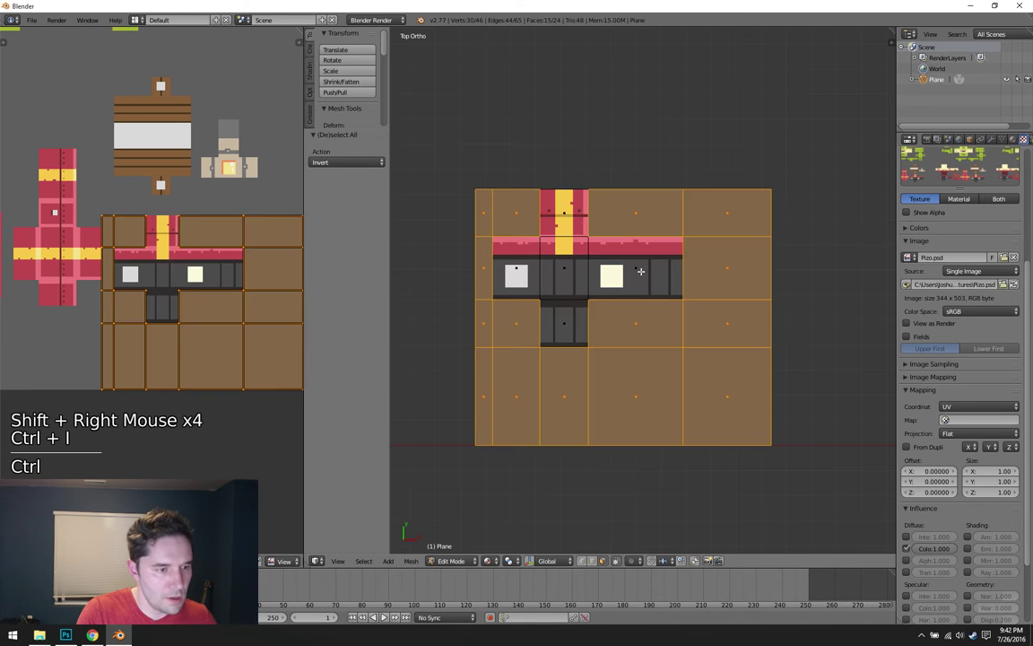
key(x)
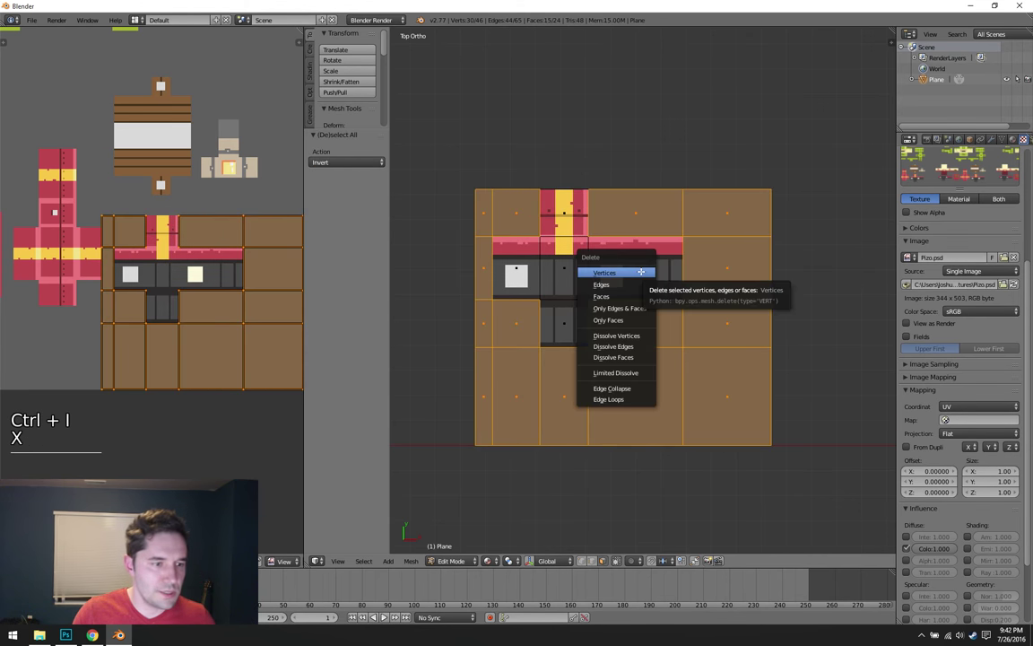
click(632, 294)
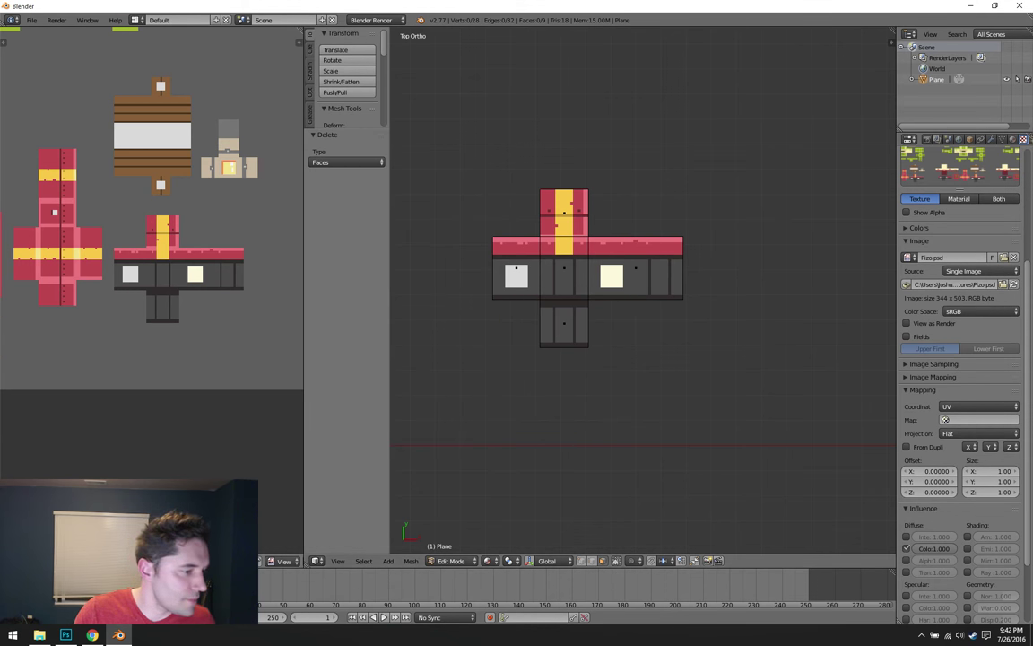
- Show Pizo sample shots.jpeg in the UV/Image Editor, focus on the red and dark foot box, and select the part's centre face
click(143, 430)
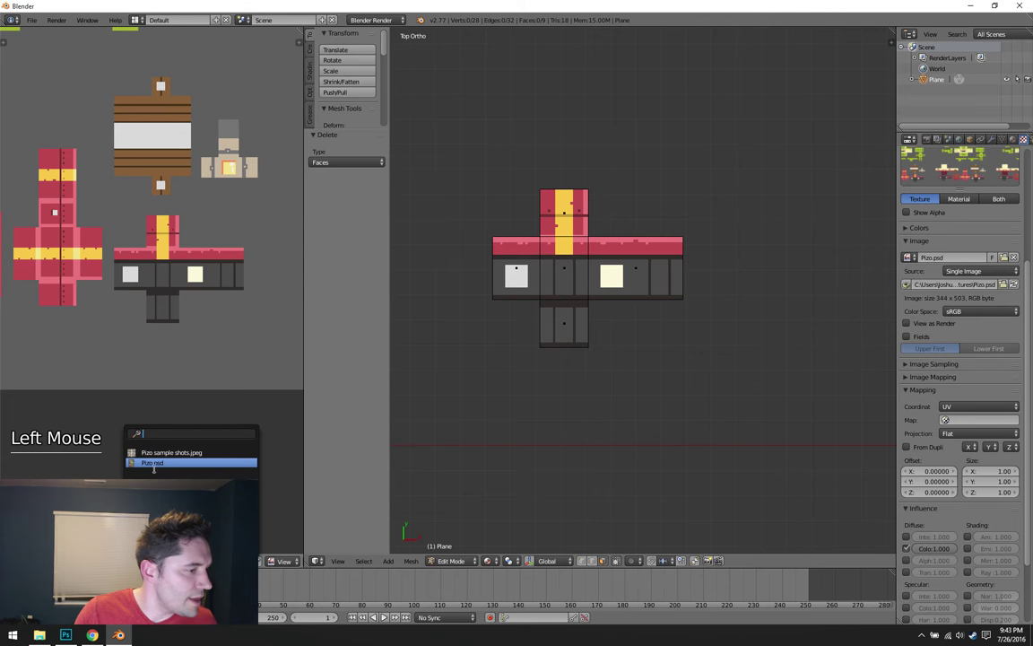
double_click(166, 453)
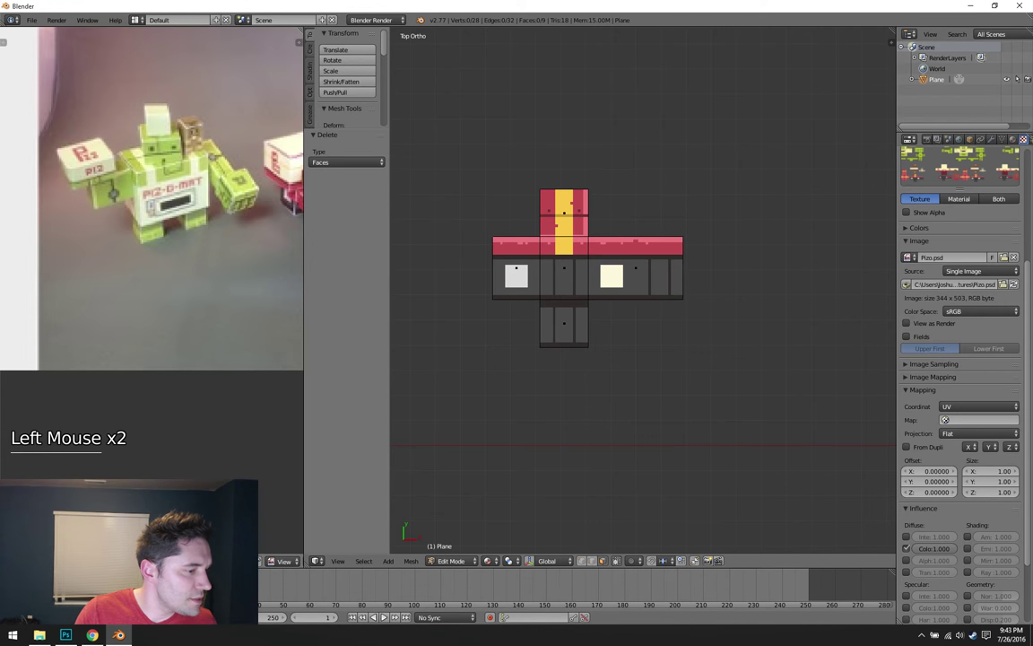
middle_drag(188, 327, 154, 298)
scroll(114, 257, up, 1)
scroll(97, 289, up, 1)
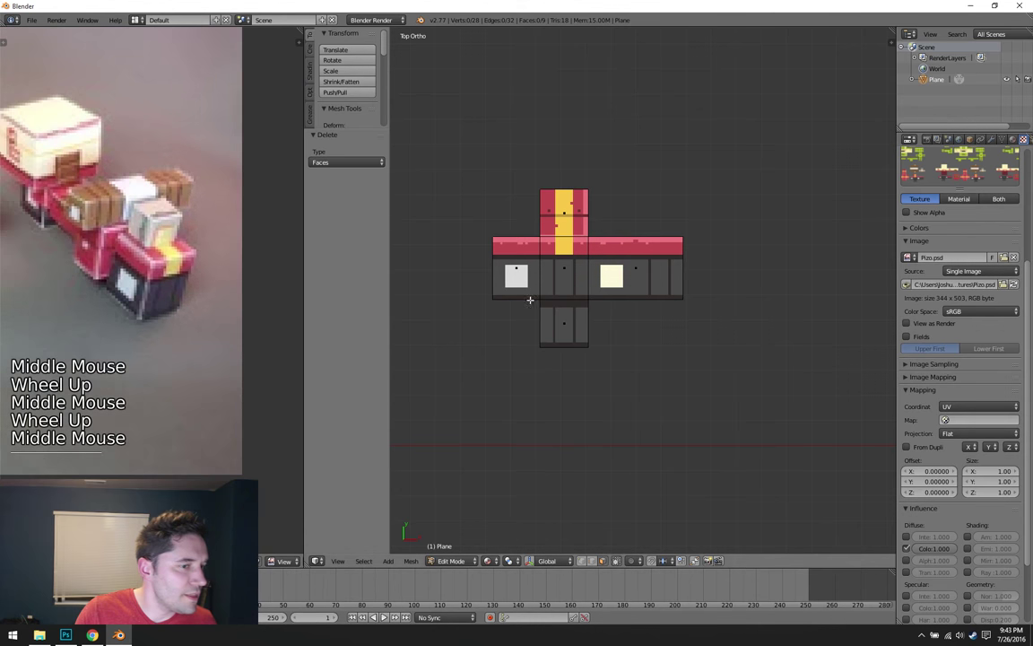
right_click(565, 275)
scroll(569, 278, down, 5)
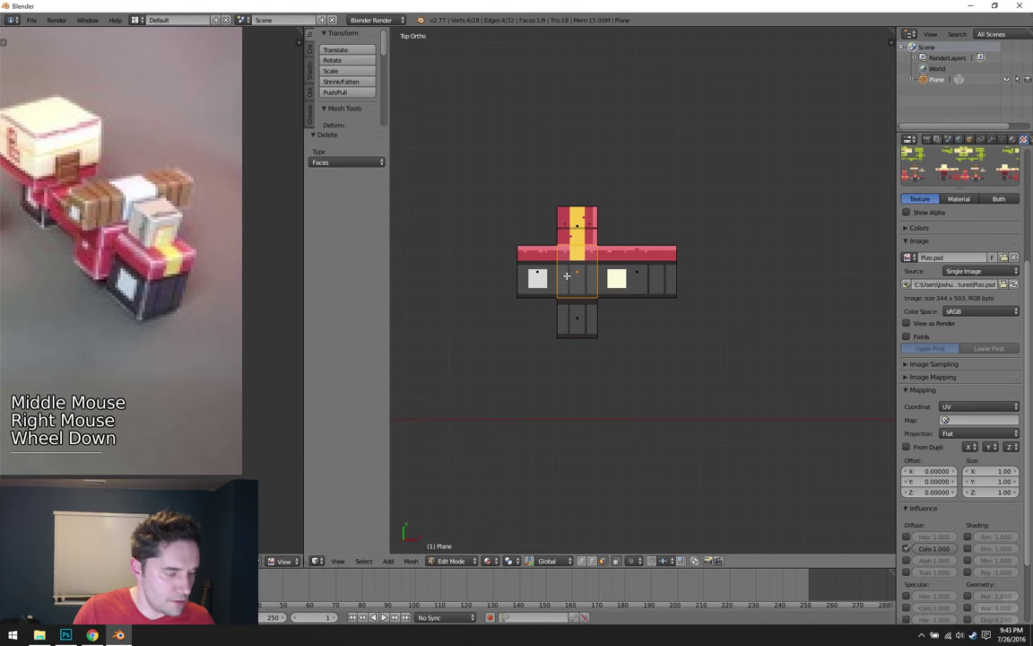
scroll(588, 287, up, 3)
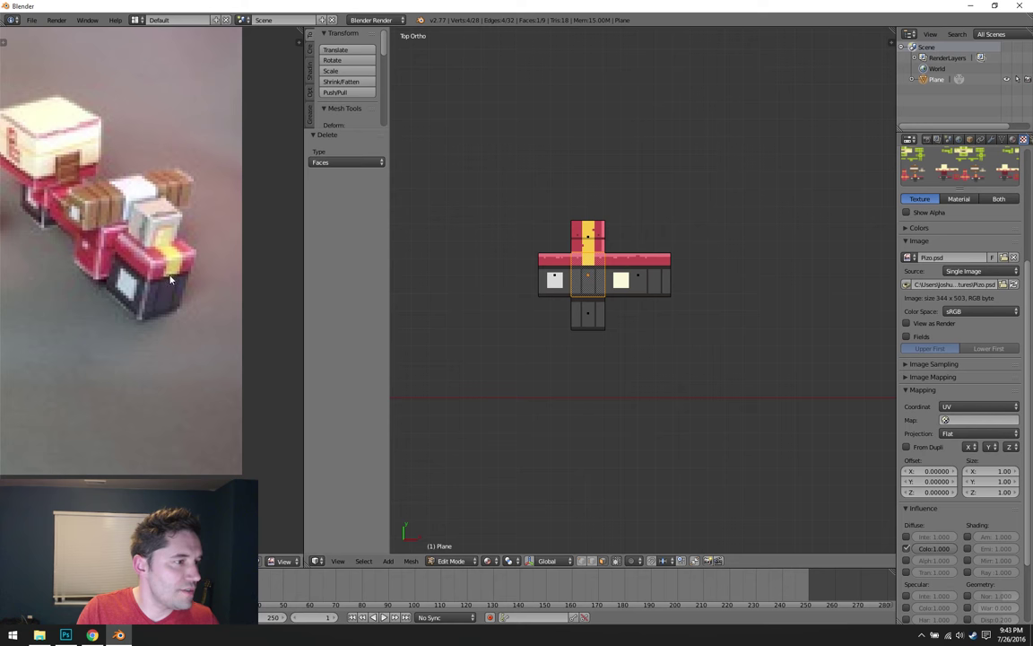
scroll(79, 220, down, 2)
scroll(214, 263, up, 1)
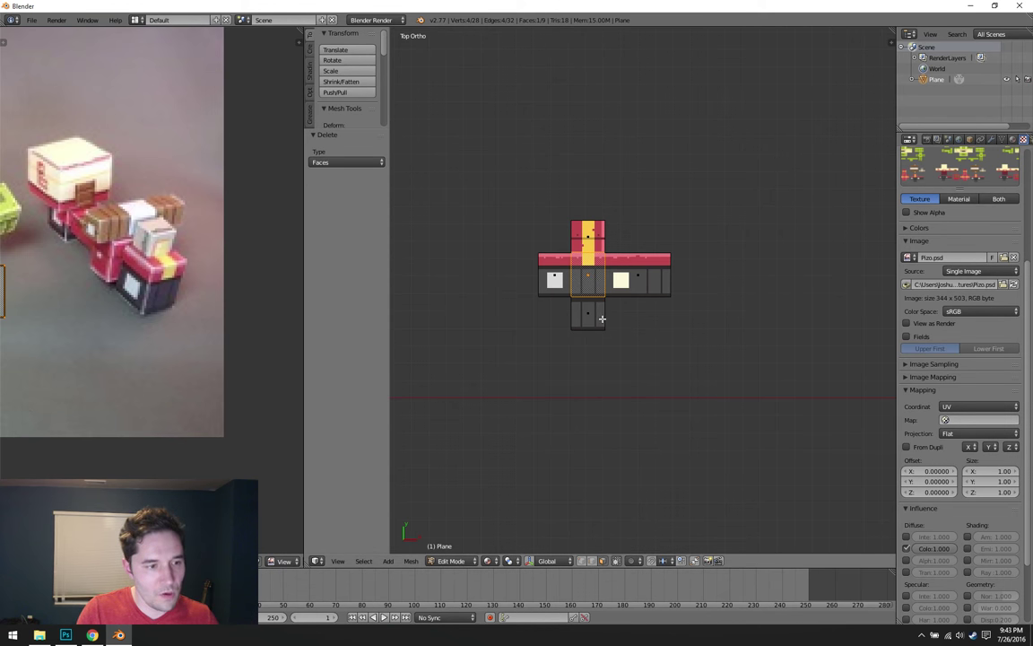
- Select all visible faces of the headlight part and rotate them 90° about the X axis in front view
key(KP_1)
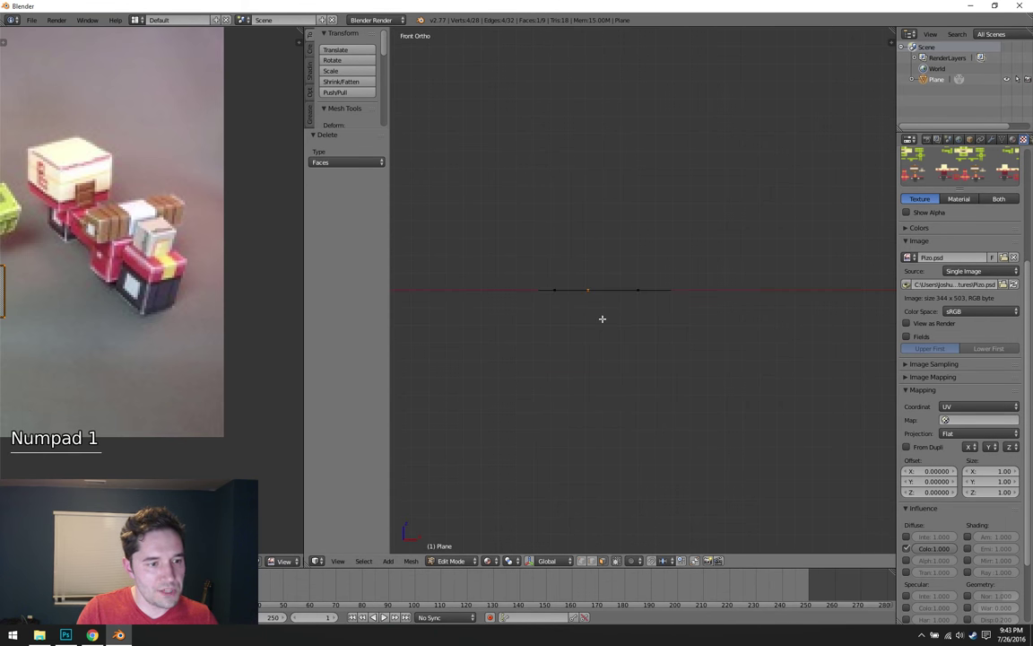
key(a)
key(a)
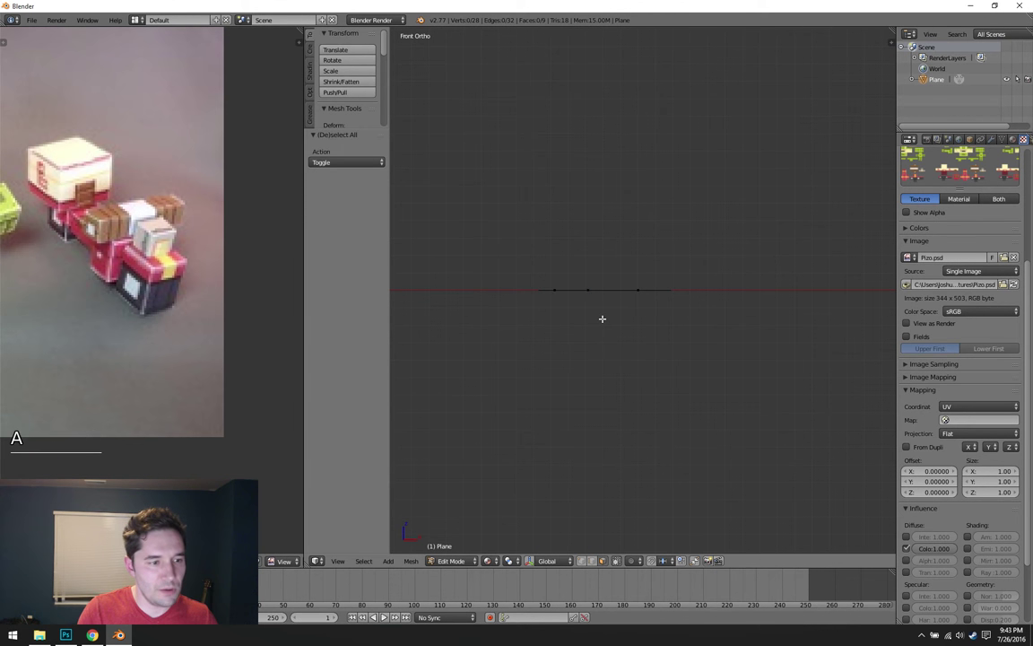
key(r)
key(x)
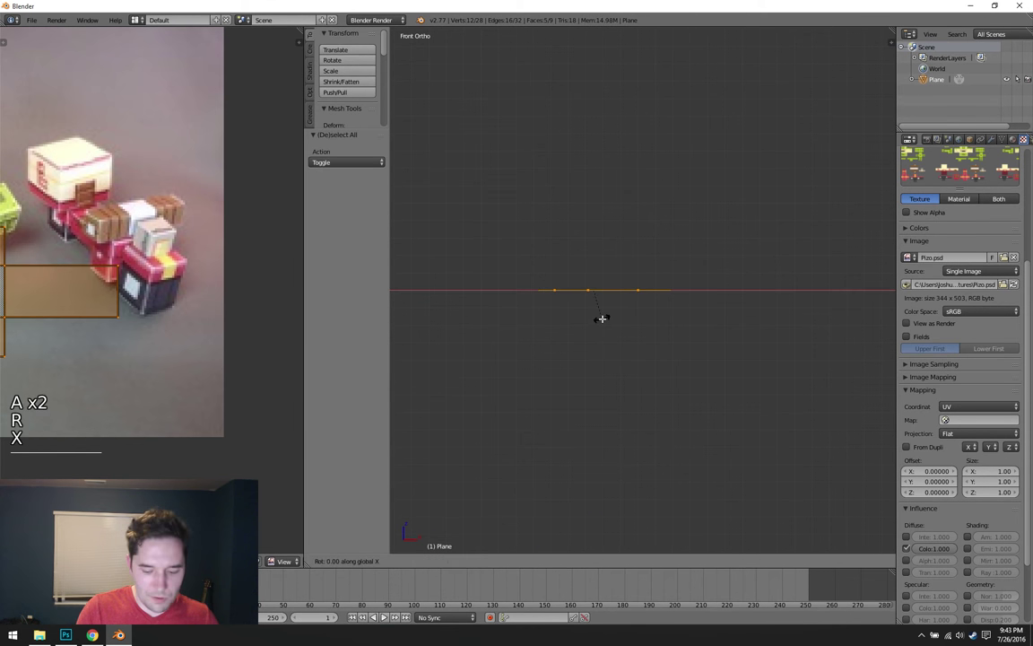
key(KP_9)
key(KP_0)
key(KP_Enter)
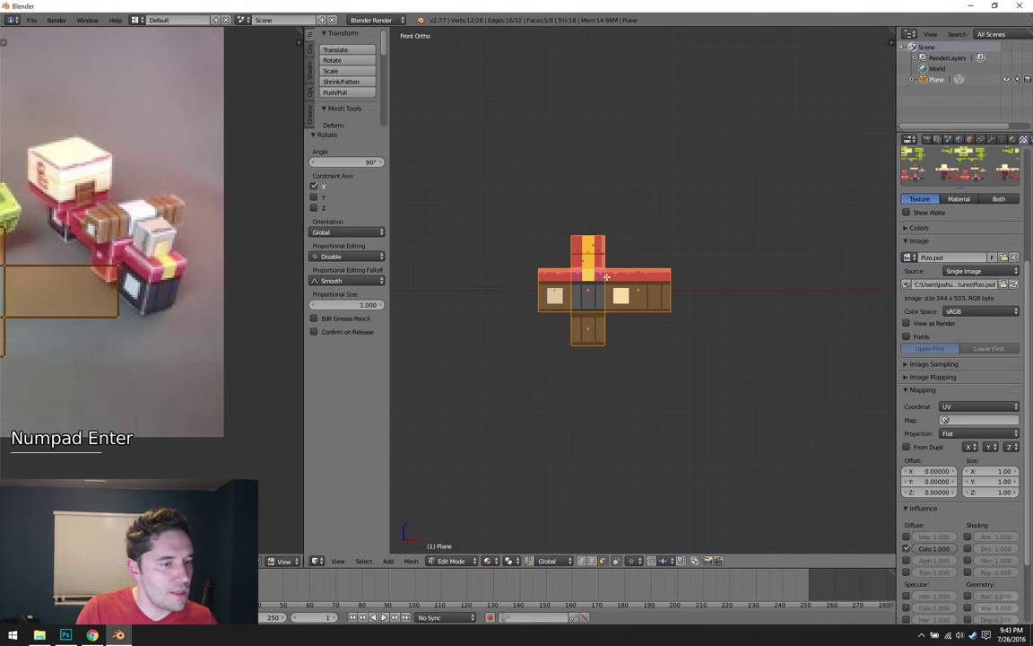
- Select all faces of the headlight part in front view and snap the selection to the grid
scroll(606, 277, up, 3)
scroll(606, 277, up, 2)
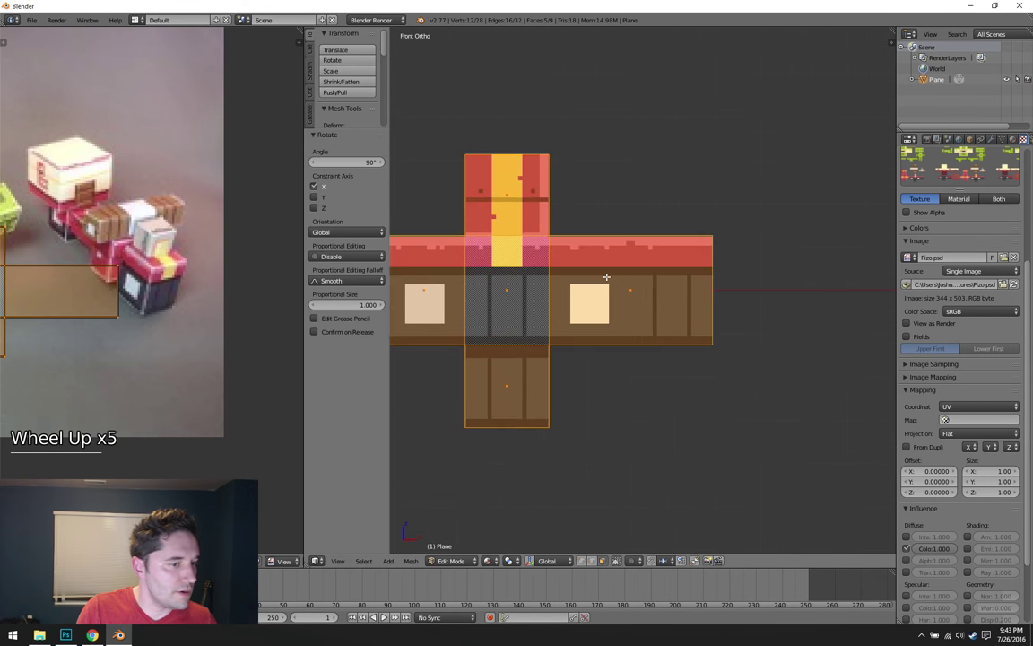
scroll(571, 269, down, 2)
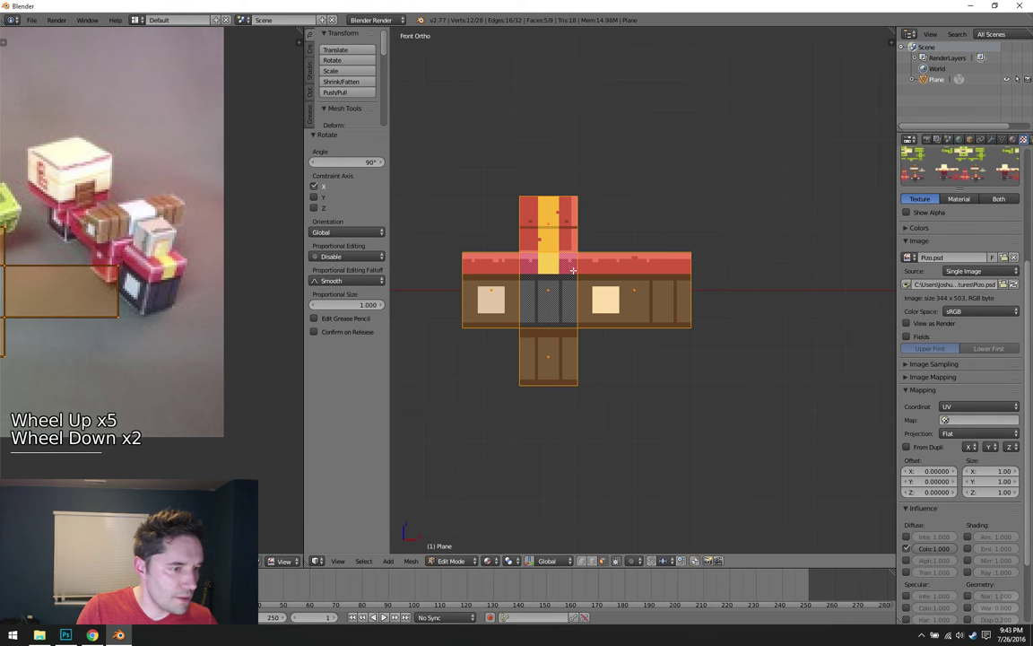
scroll(711, 269, up, 6)
key(a)
key(a)
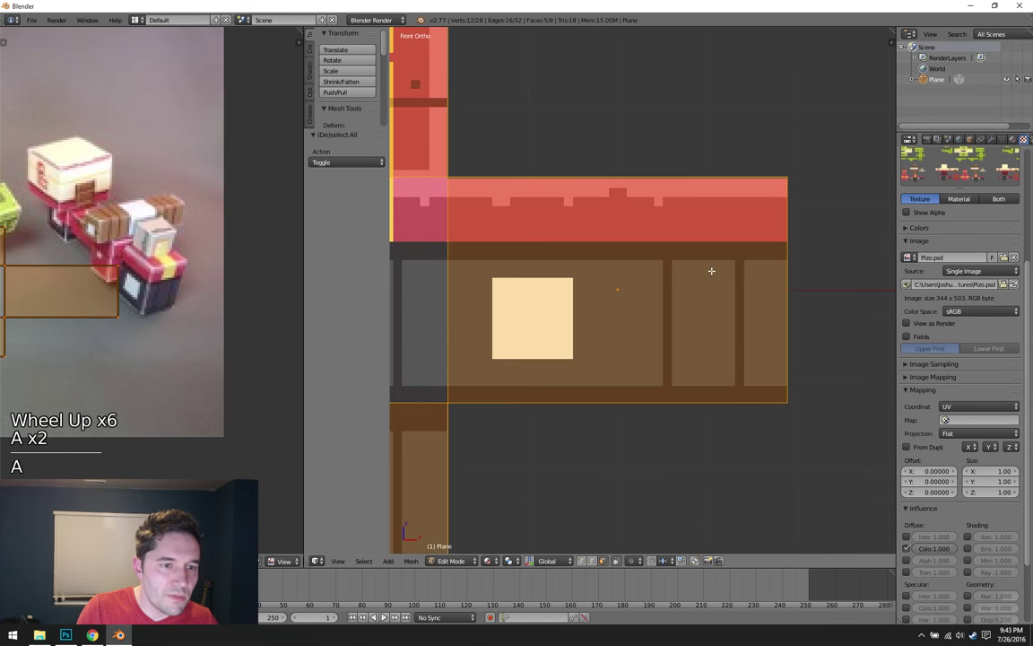
key(space)
key(Return)
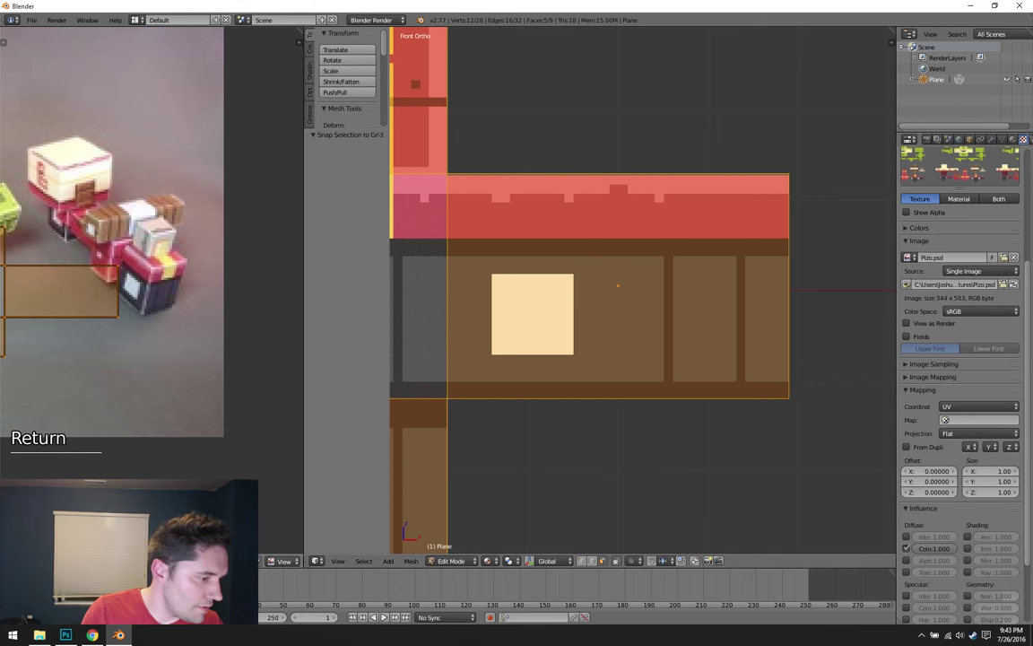
- Show Pizo.psd in the UV/Image Editor and apply Snap Selection to the part's UVs
click(271, 561)
click(193, 561)
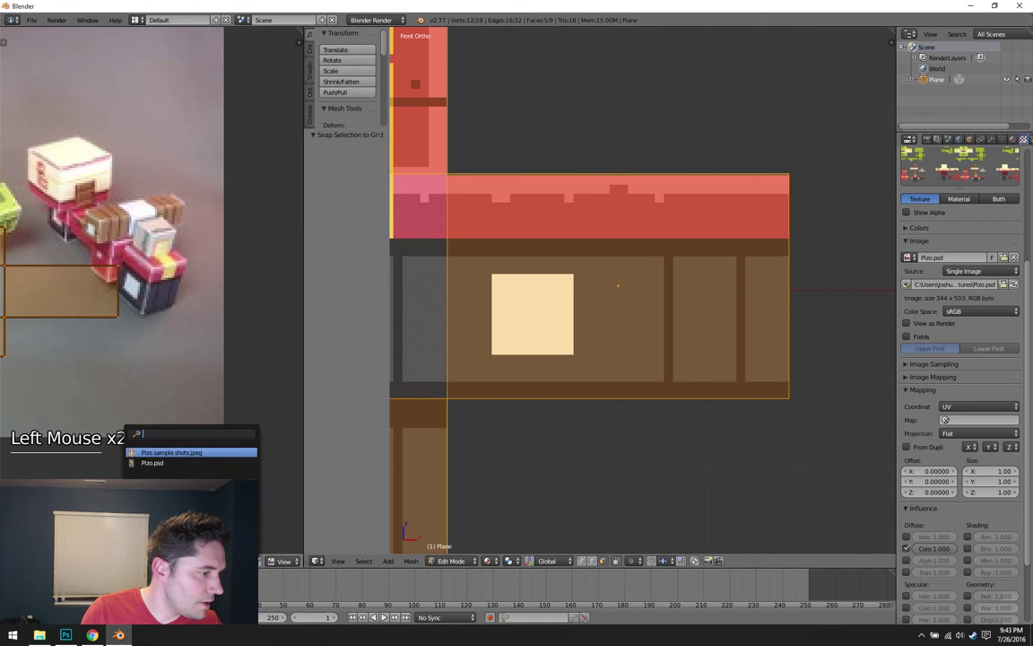
click(166, 461)
shift+middle_drag(90, 277, 225, 270)
scroll(187, 228, up, 2)
scroll(226, 270, down, 1)
key(space)
text(snap)
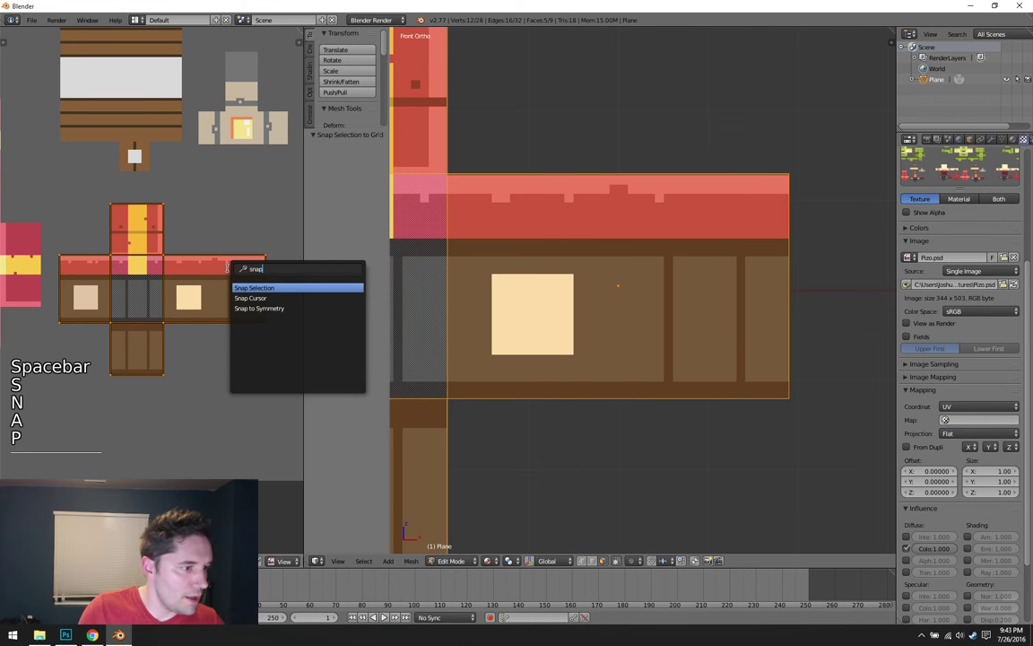
click(269, 287)
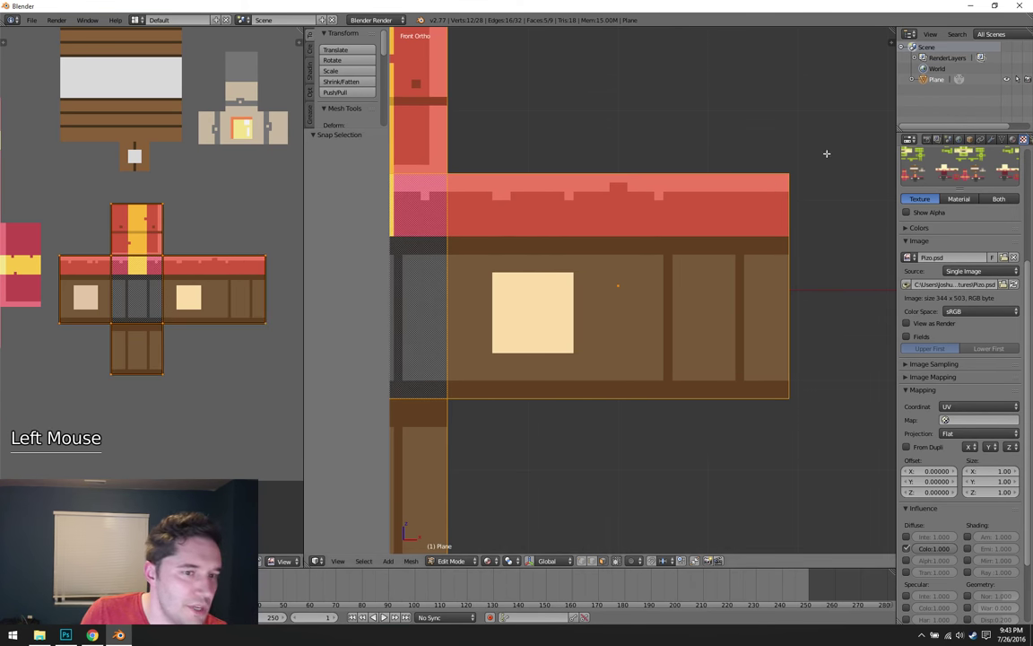
- Examine the headlight part's outer edges and corners up close to check how the texture lines up with the mesh
scroll(792, 178, up, 2)
shift+middle_drag(802, 178, 700, 252)
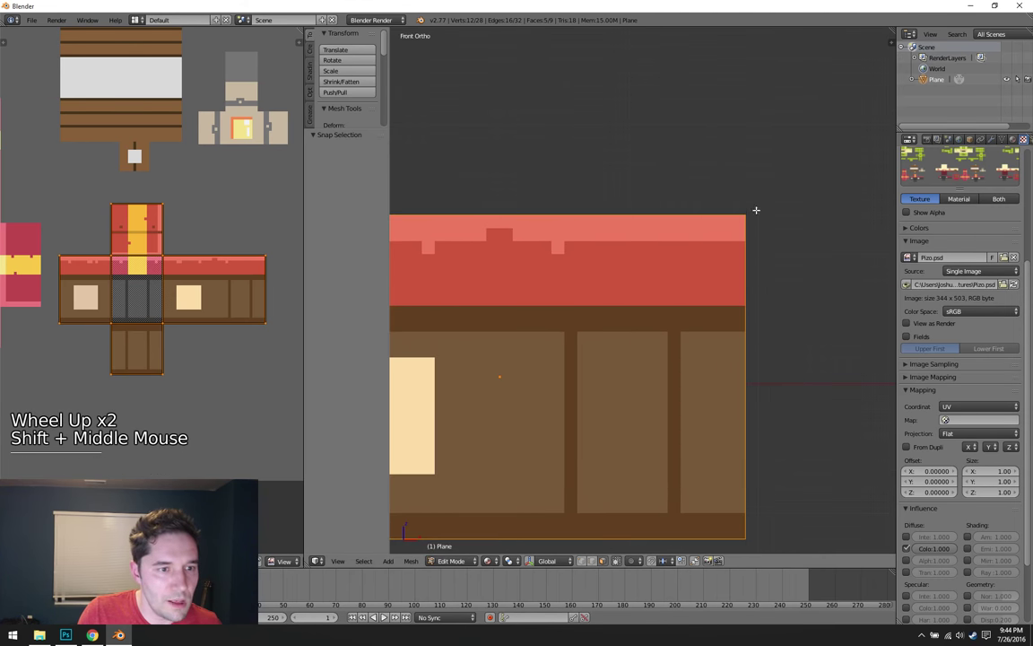
shift+middle_drag(754, 210, 863, 383)
shift+middle_drag(767, 159, 642, 194)
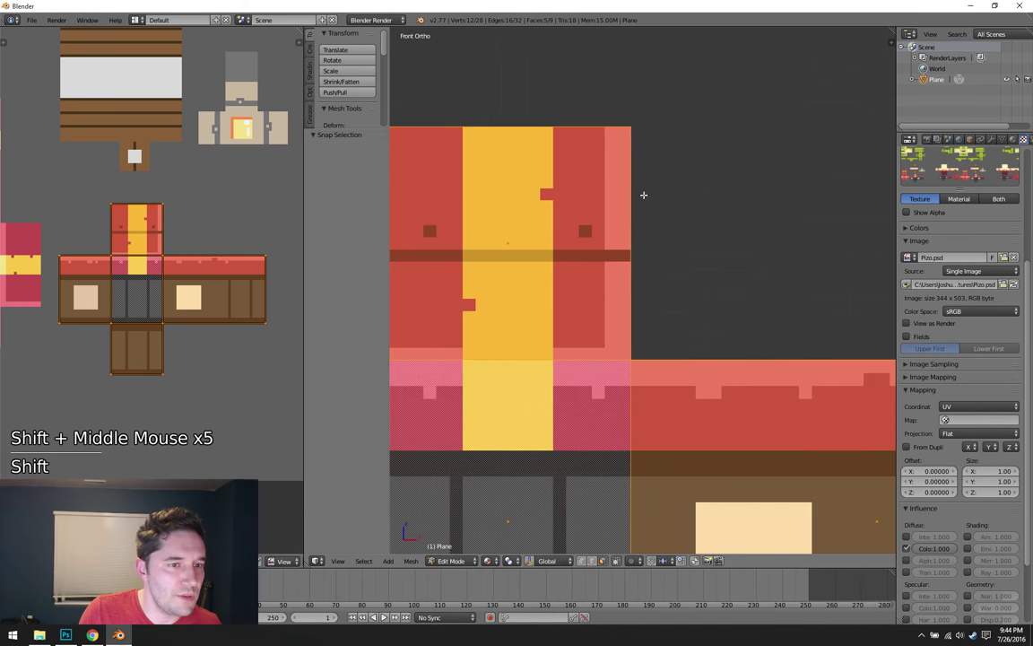
scroll(625, 140, up, 2)
scroll(648, 145, down, 1)
shift+middle_drag(647, 146, 791, 162)
shift+middle_drag(544, 80, 657, 108)
shift+middle_drag(650, 238, 812, 92)
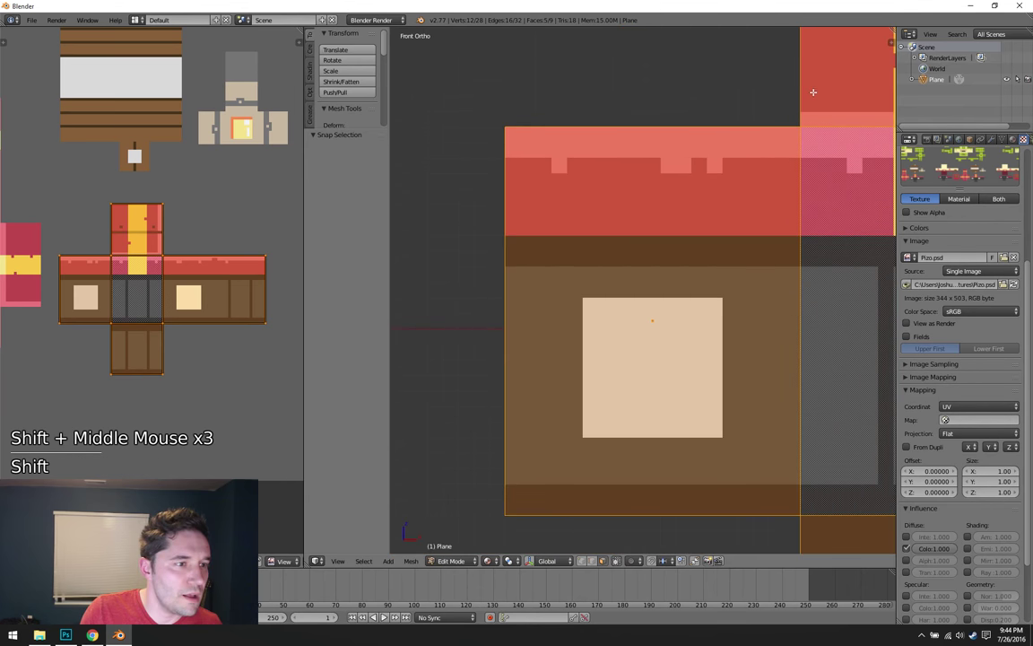
shift+middle_drag(597, 277, 605, 124)
shift+middle_drag(759, 357, 552, 154)
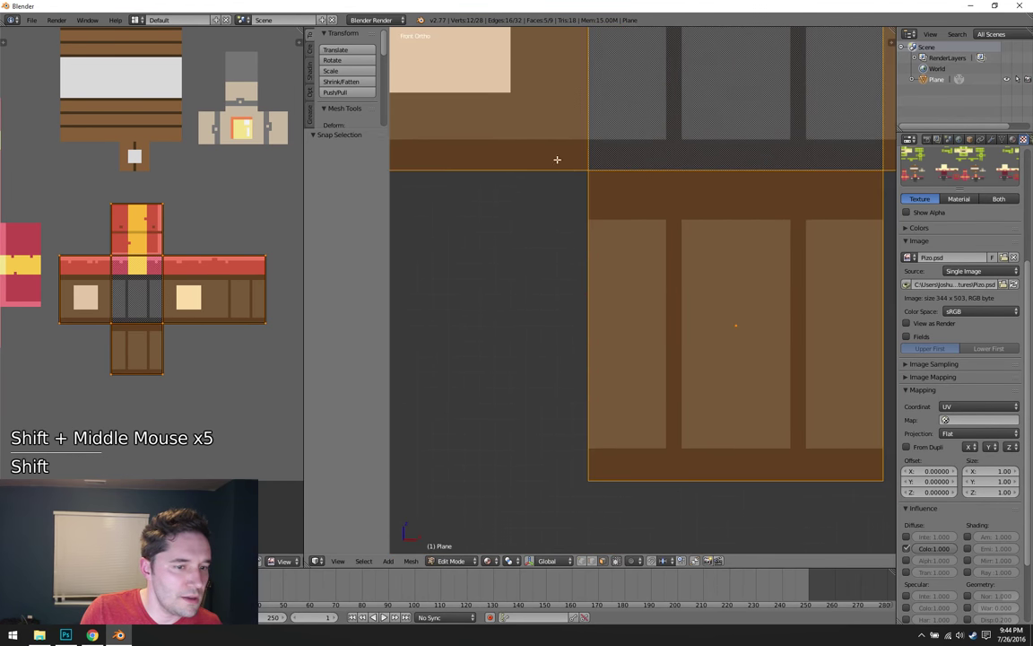
shift+middle_drag(680, 229, 560, 411)
shift+middle_drag(564, 221, 836, 407)
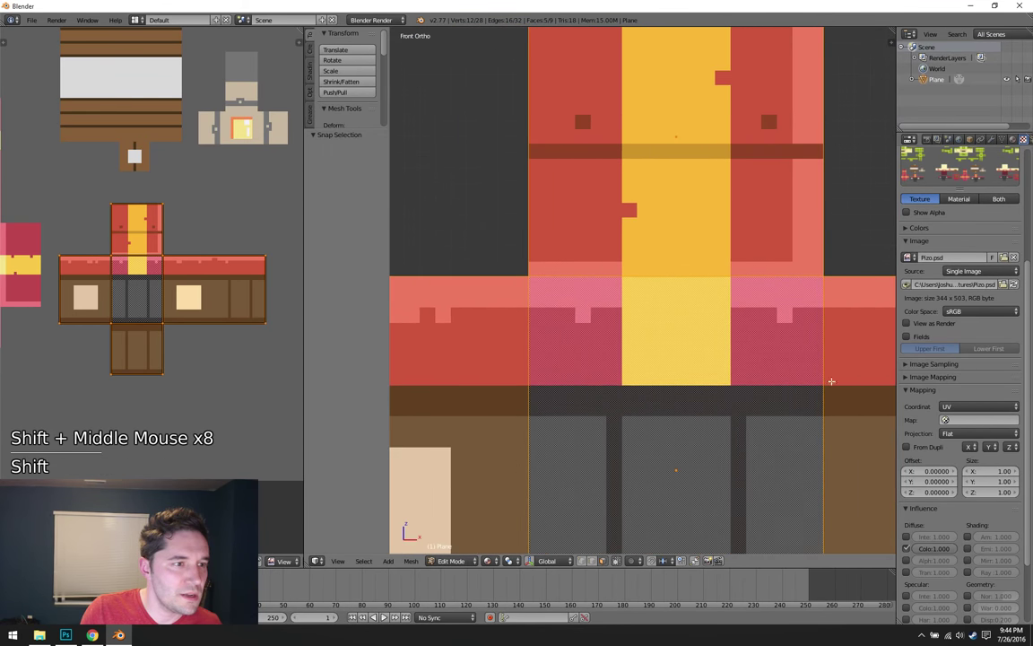
shift+middle_drag(616, 120, 616, 189)
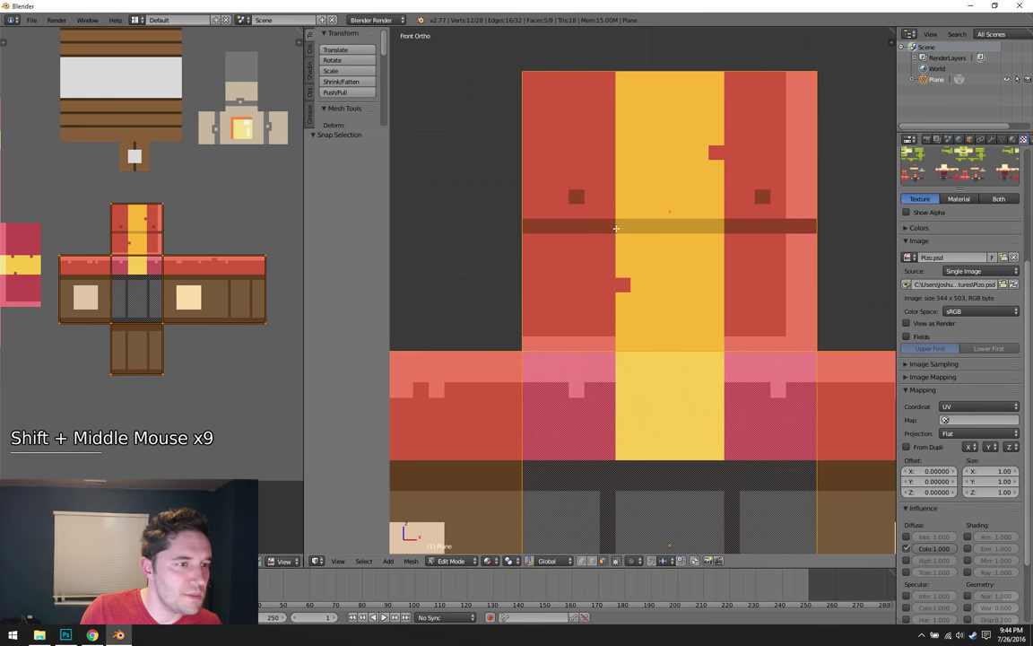
scroll(616, 228, down, 5)
shift+middle_drag(710, 295, 649, 190)
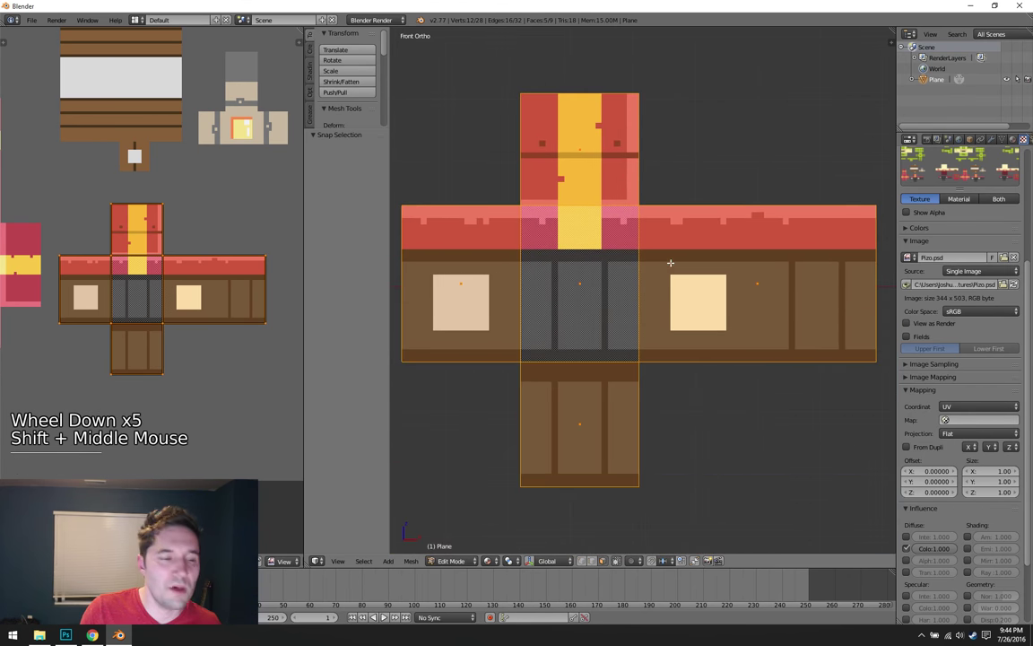
scroll(670, 261, down, 3)
scroll(632, 271, up, 2)
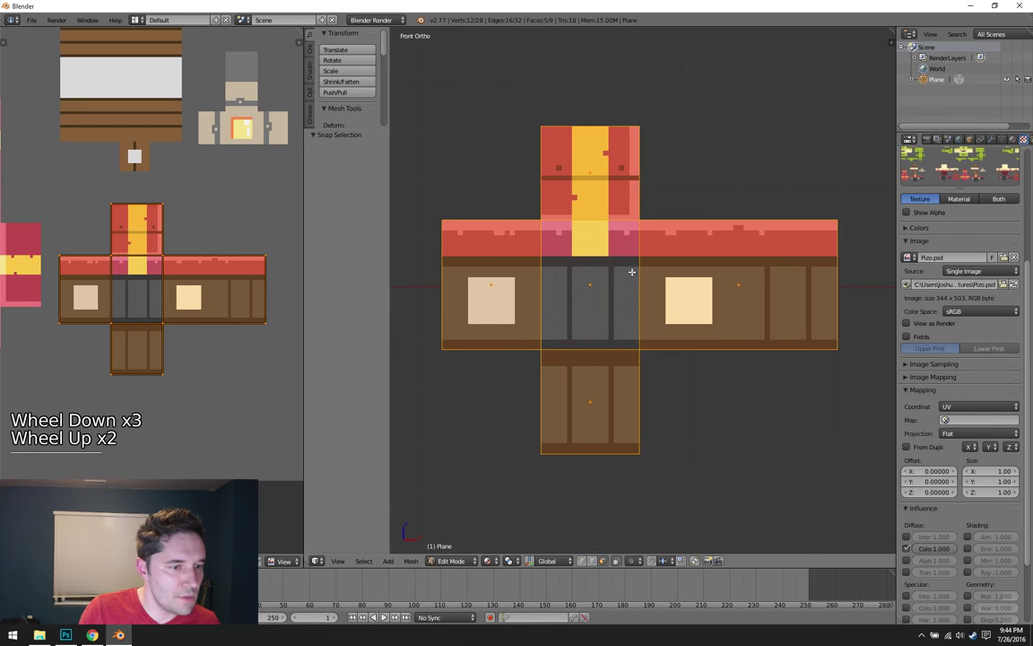
- Snap the 3D cursor to the edge between the red and yellow top flap and the centre face, and use 3D Cursor as pivot point
key(ctrl+Tab)
click(574, 194)
key(ctrl+Tab)
click(574, 194)
key(a)
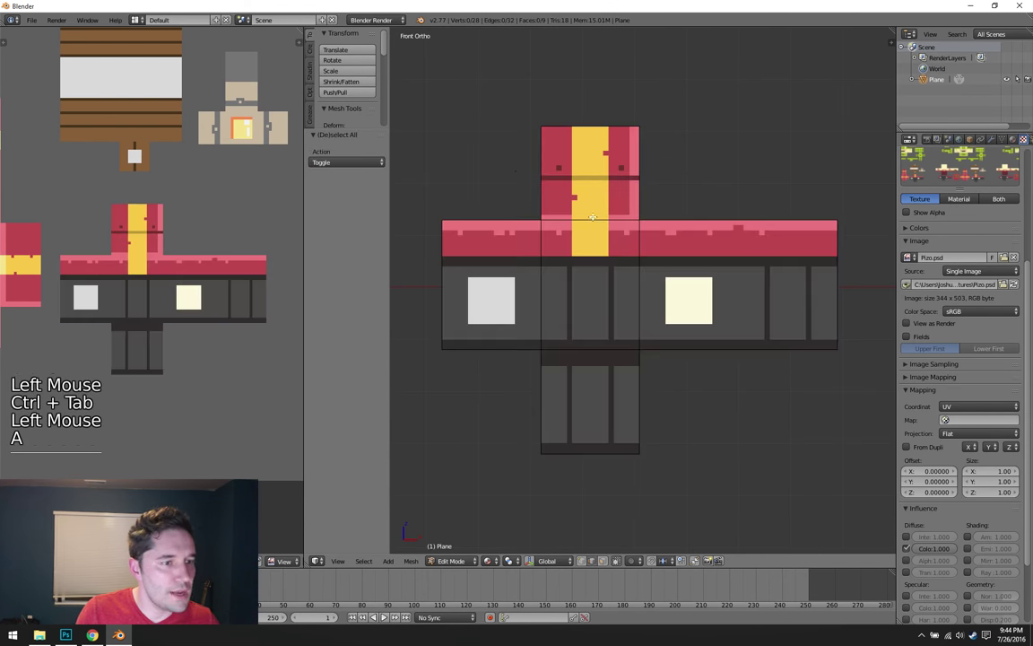
right_click(643, 218)
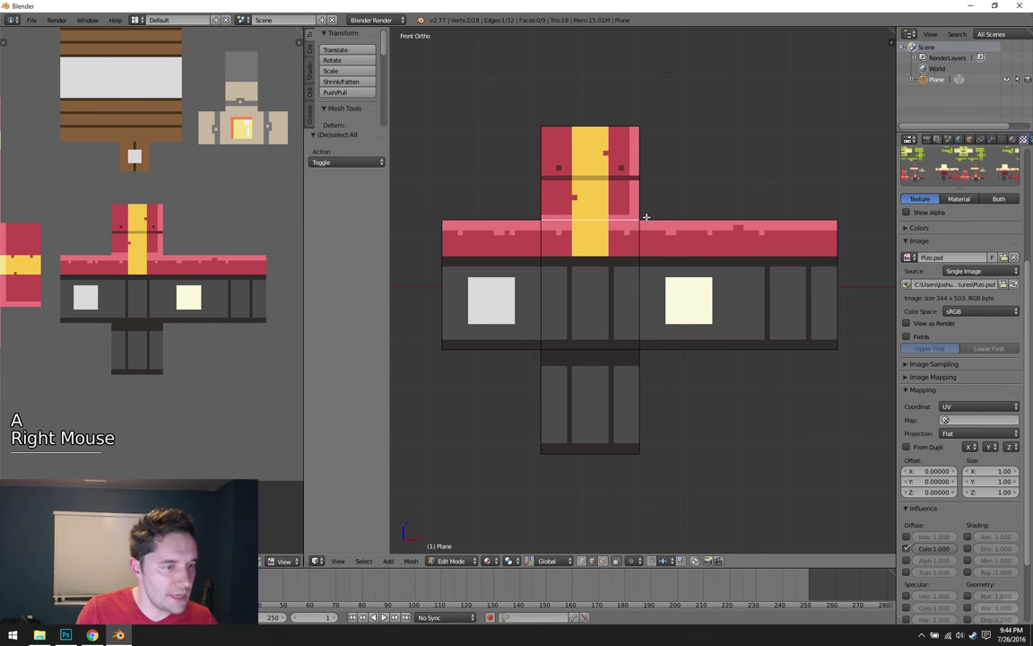
alt+middle_click(690, 207)
mouse_move(671, 207)
middle_down()
mouse_move(636, 231)
mouse_move(683, 222)
middle_up()
key(shift+s)
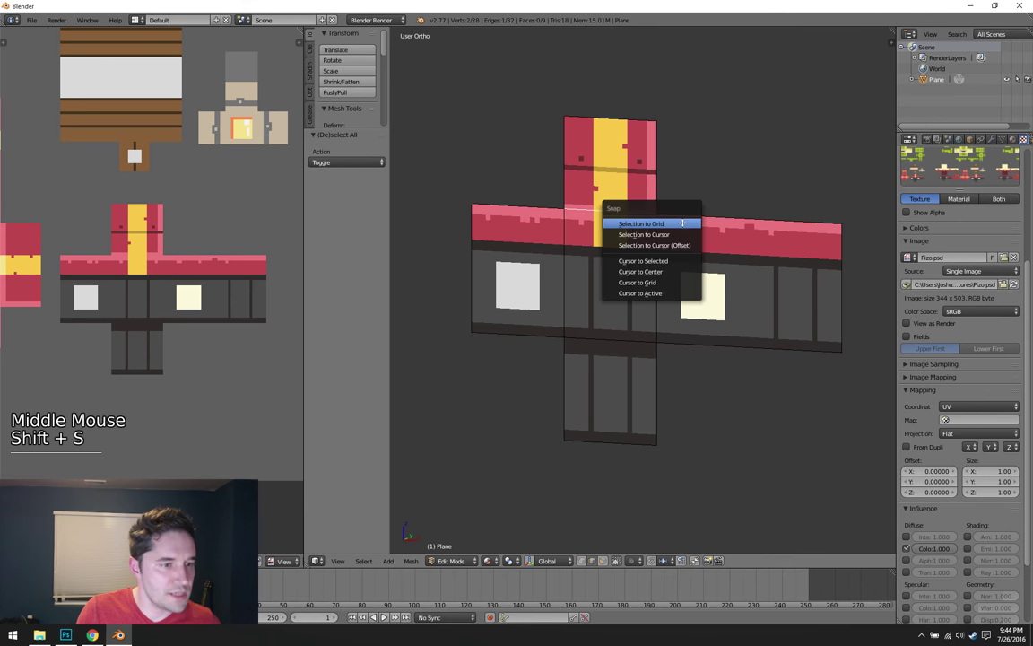
click(682, 261)
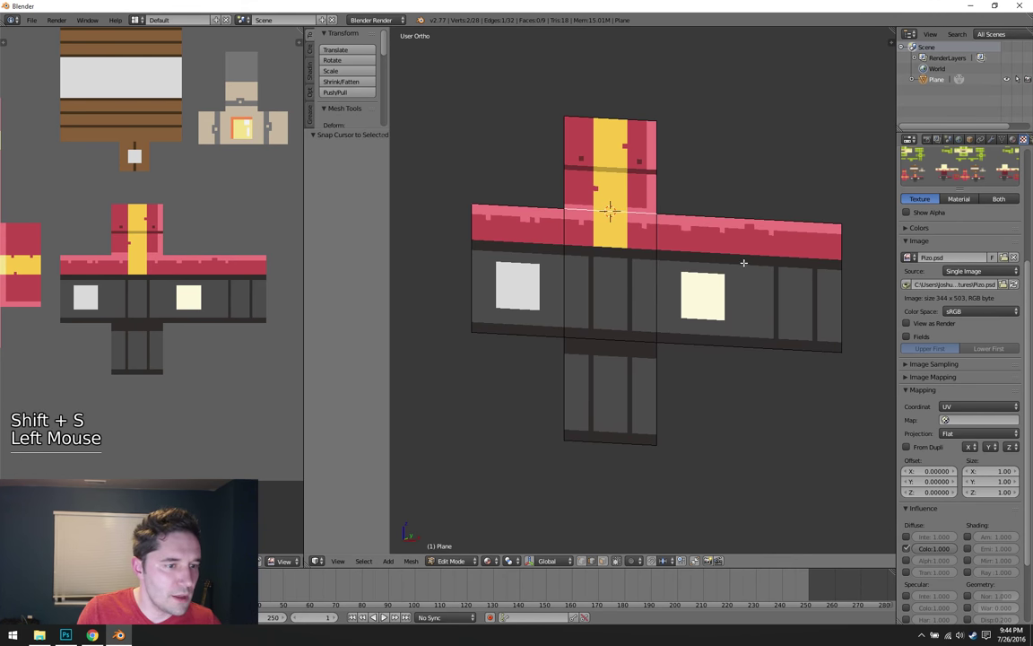
click(518, 561)
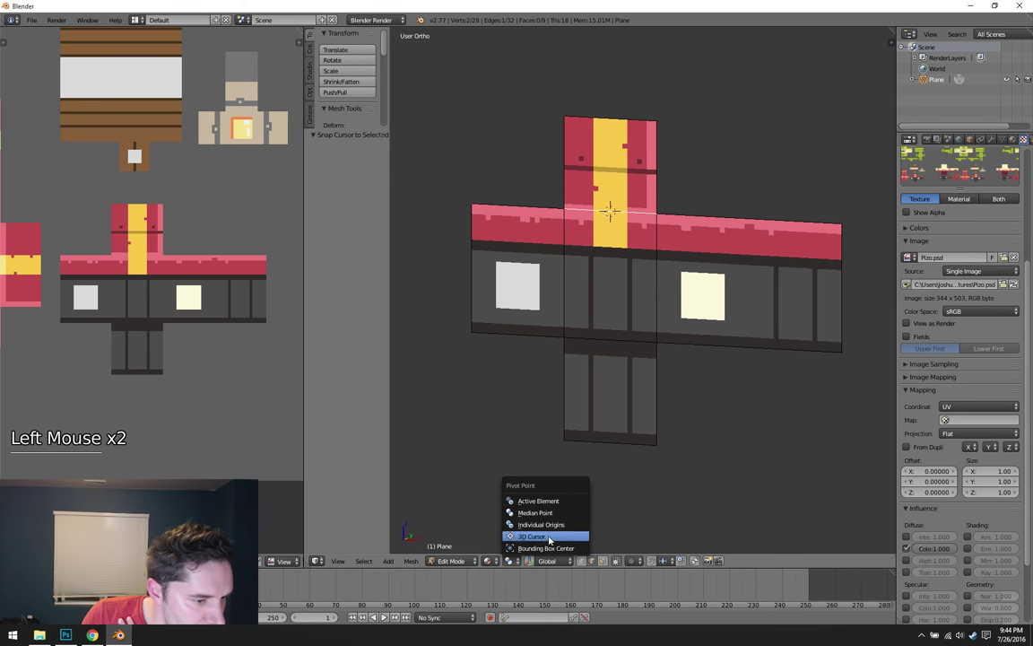
click(531, 536)
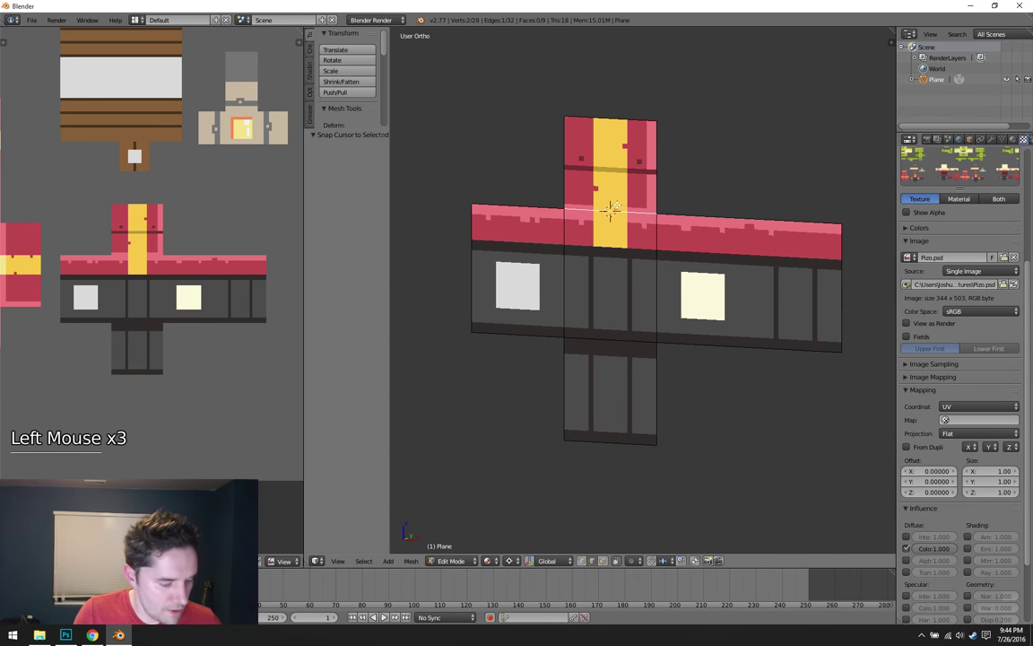
- Fold the red and yellow top flap back by rotating its face -90° about the X axis, then clear the selection
key(ctrl+Tab)
click(610, 215)
right_click(610, 164)
key(r)
key(x)
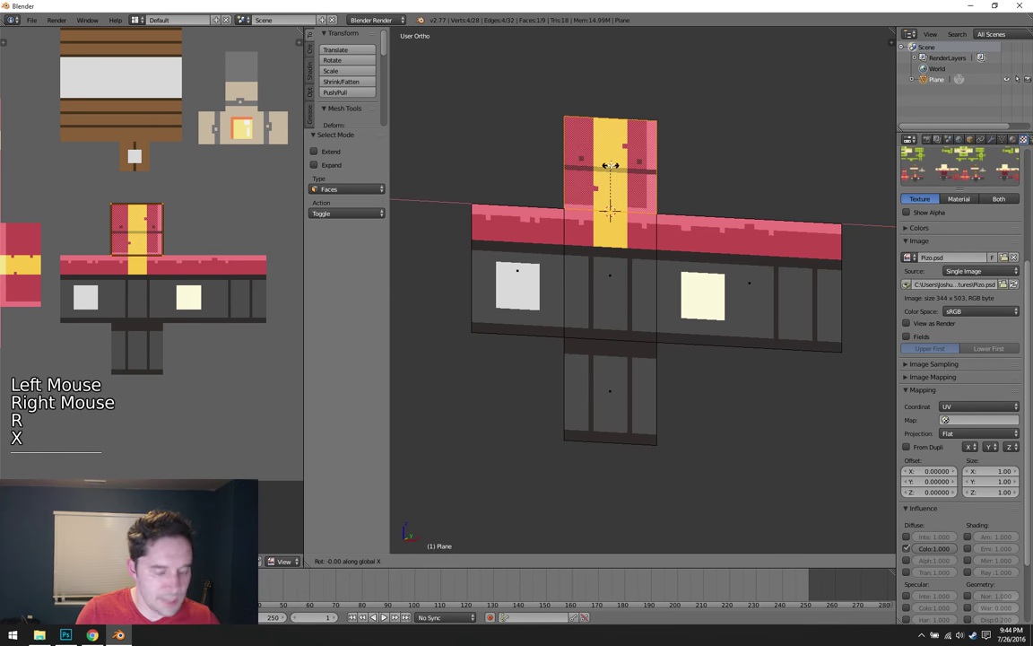
key(KP_9)
key(KP_0)
key(KP_Subtract)
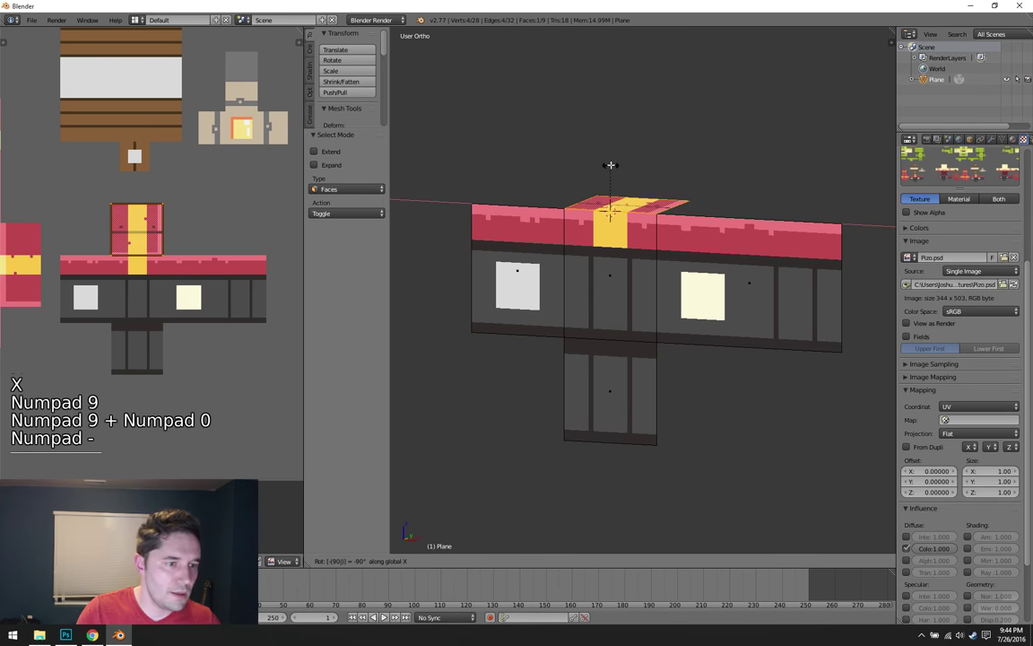
key(KP_Enter)
key(a)
- Snap the 3D cursor to the vertical edge between the centre face and the long side face with the cream headlight
middle_drag(631, 298, 618, 316)
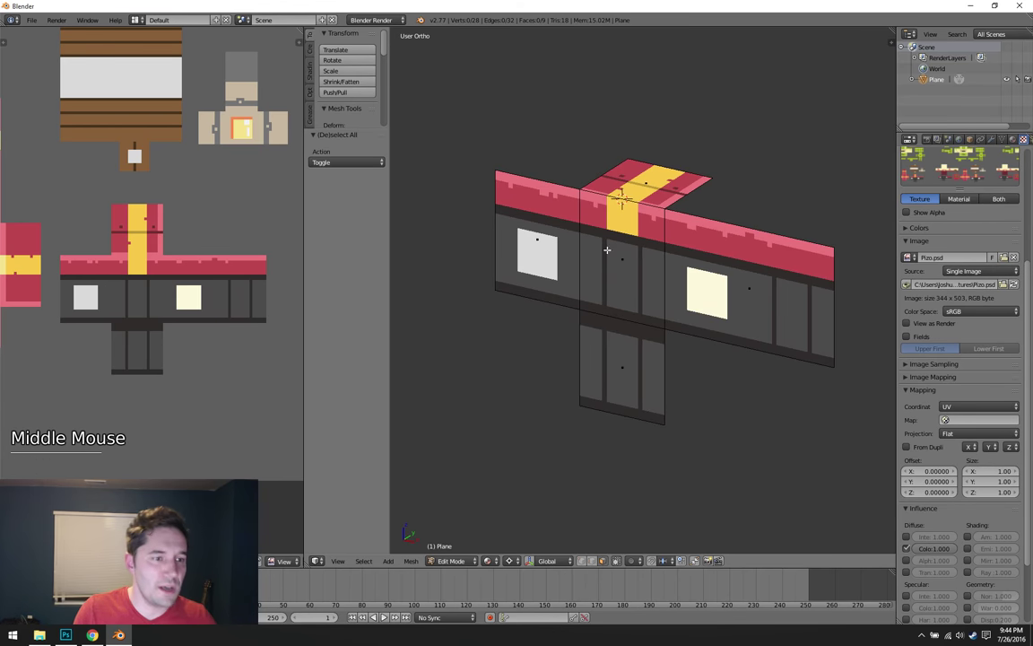
key(ctrl+Tab)
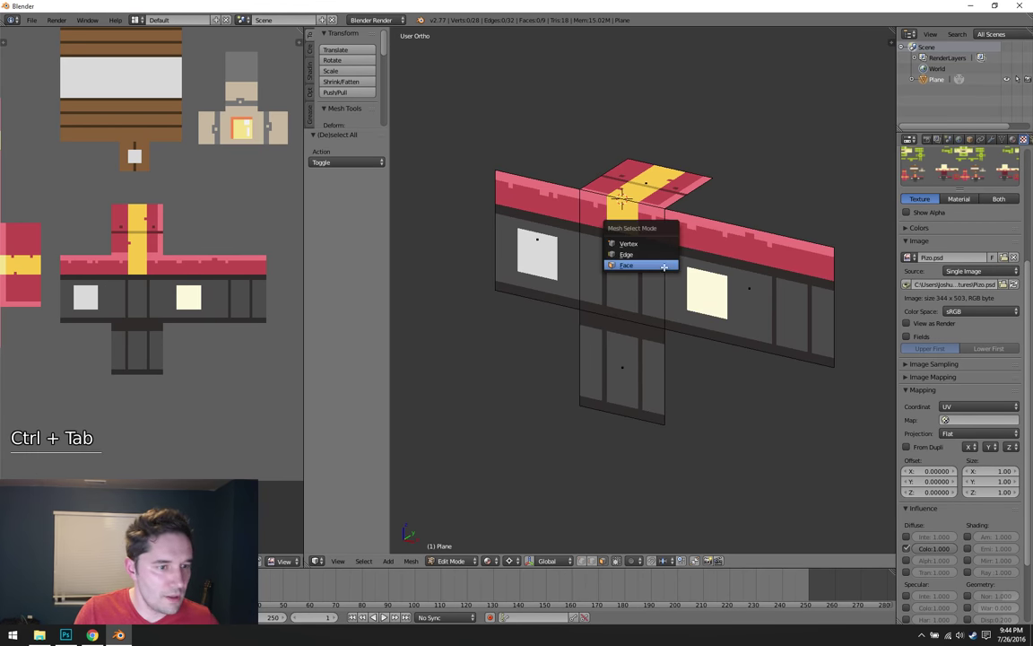
click(659, 254)
right_click(665, 260)
key(shift+s)
click(664, 256)
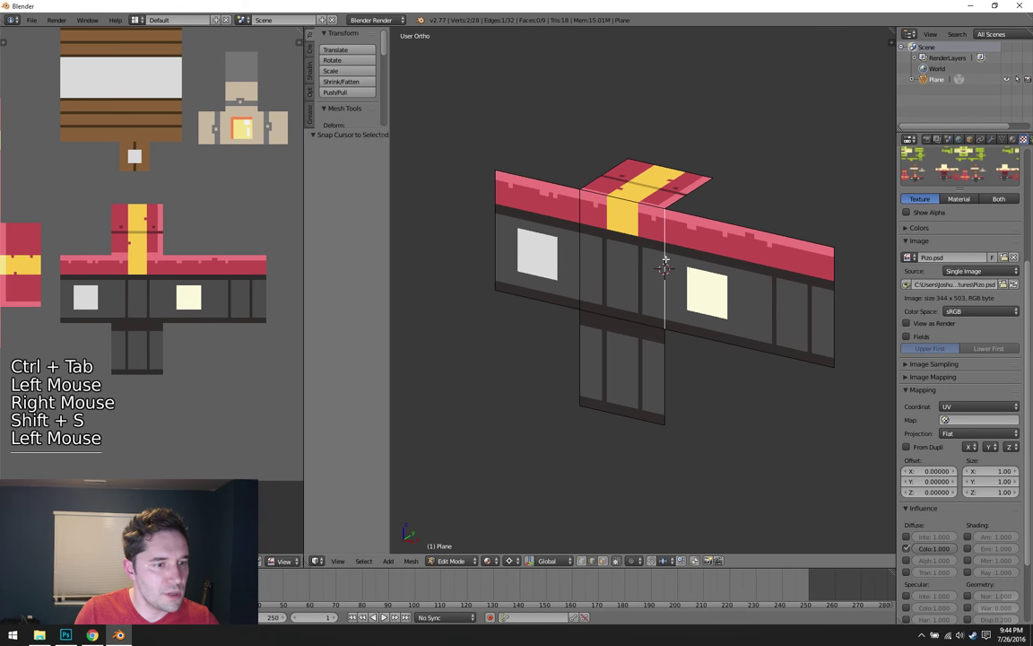
- Fold the long side face with the cream headlight by rotating it 90° about the Z axis, and deselect everything
key(ctrl+Tab)
click(652, 273)
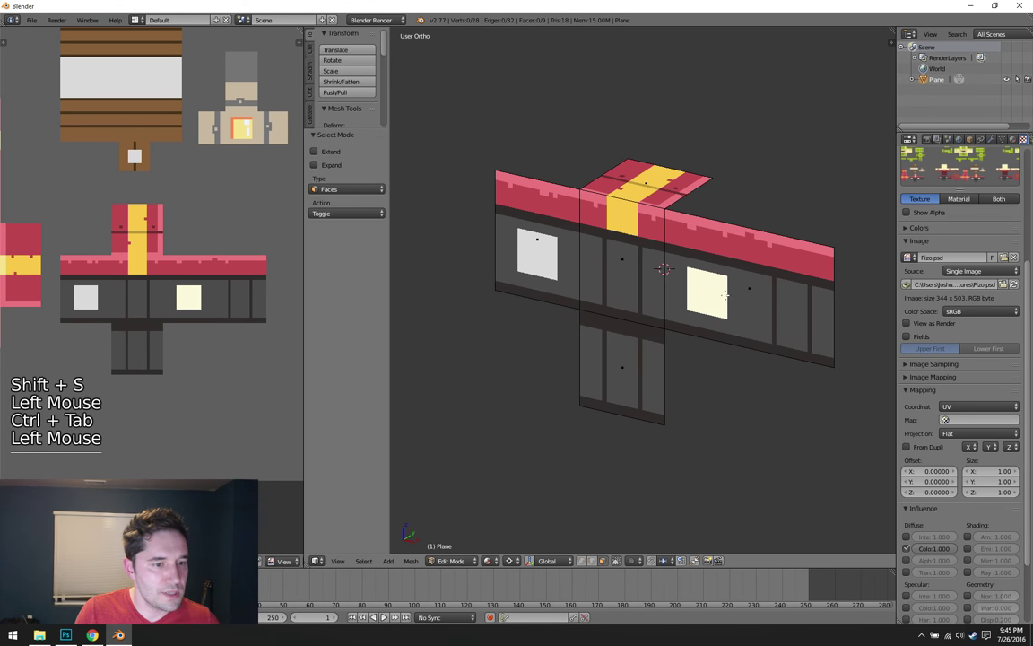
right_click(726, 289)
key(r)
key(z)
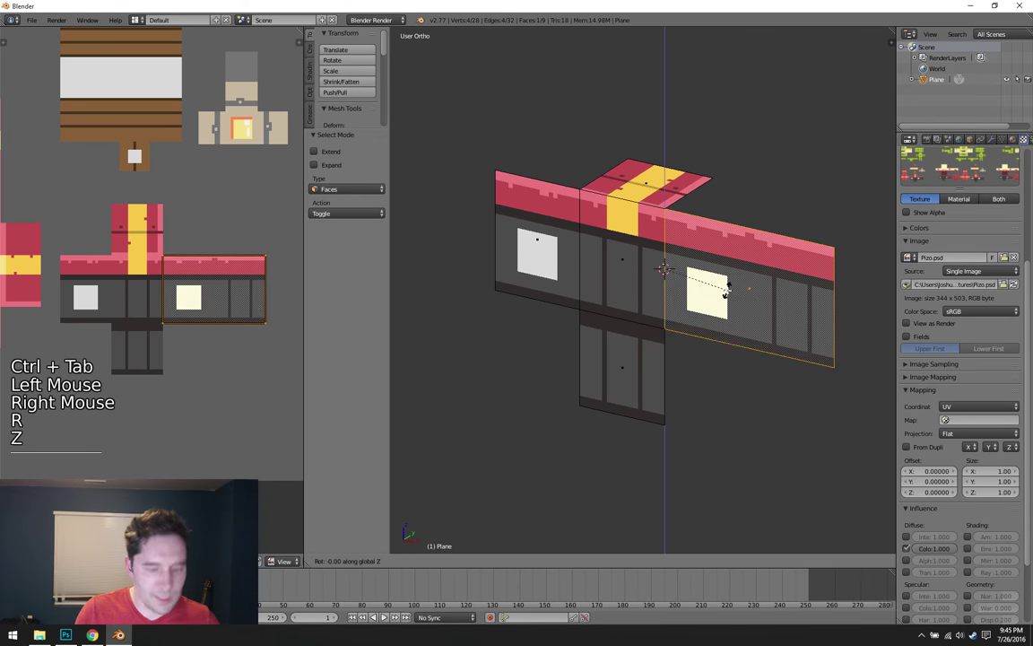
key(KP_9)
key(KP_0)
key(KP_Enter)
key(a)
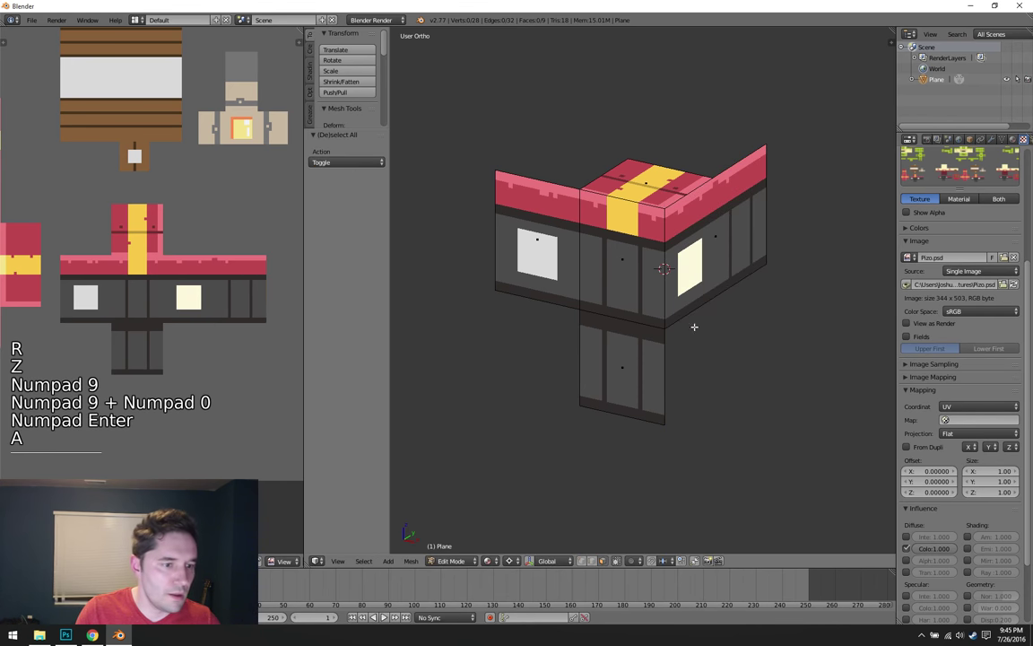
- Snap the 3D cursor to the edge between the centre face and the dark bottom flap
key(ctrl+Tab)
click(596, 324)
right_click(600, 319)
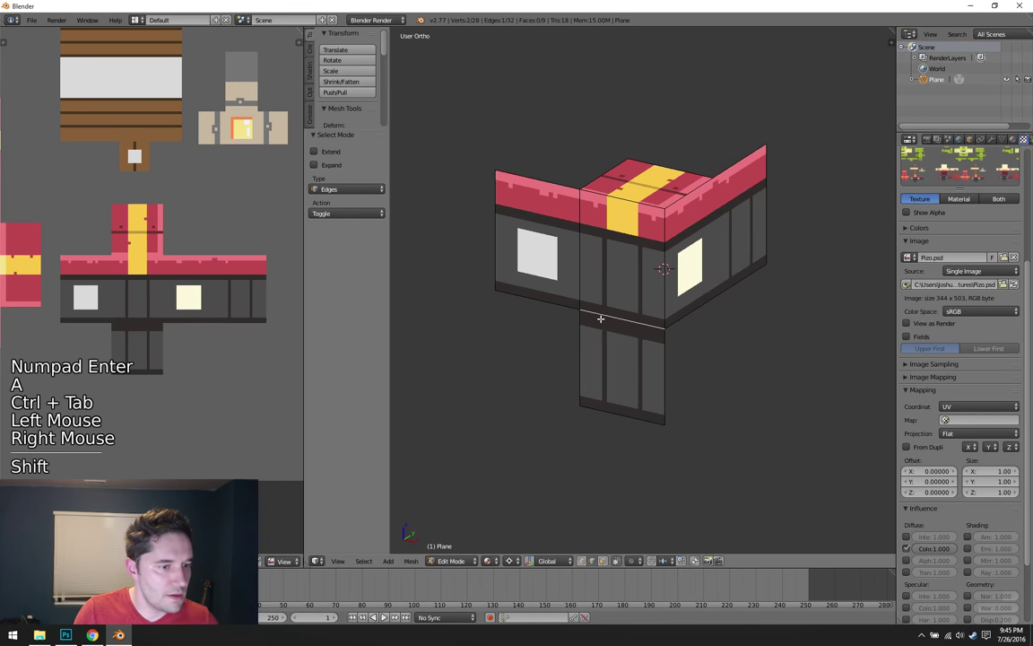
key(shift+s)
click(600, 320)
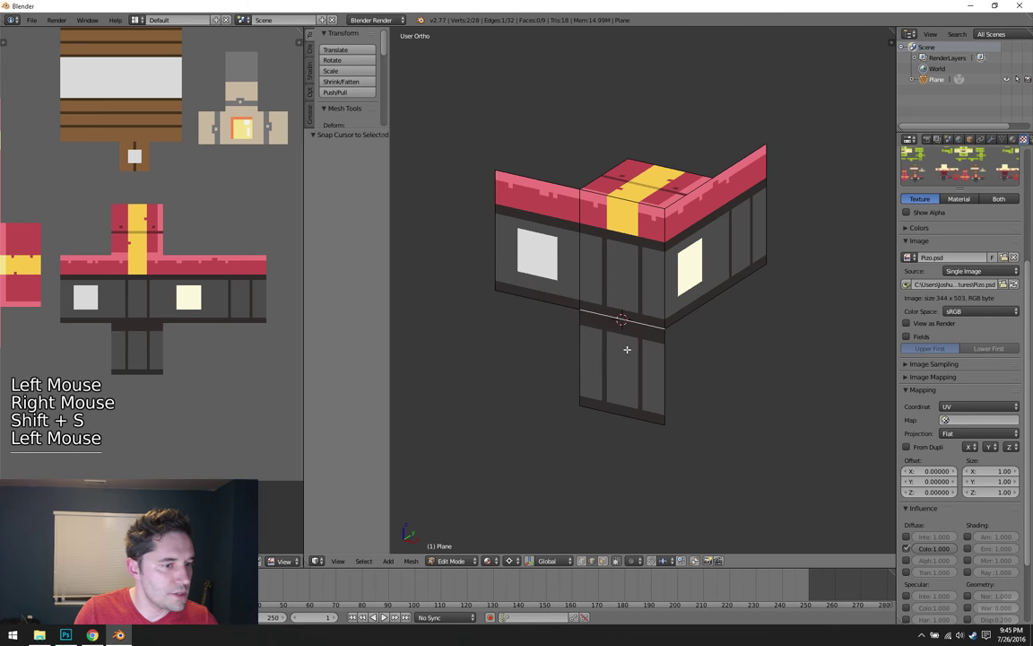
- Fold the dark bottom flap under the box by rotating its face 90° about the X axis
key(ctrl+Tab)
click(618, 357)
right_click(617, 347)
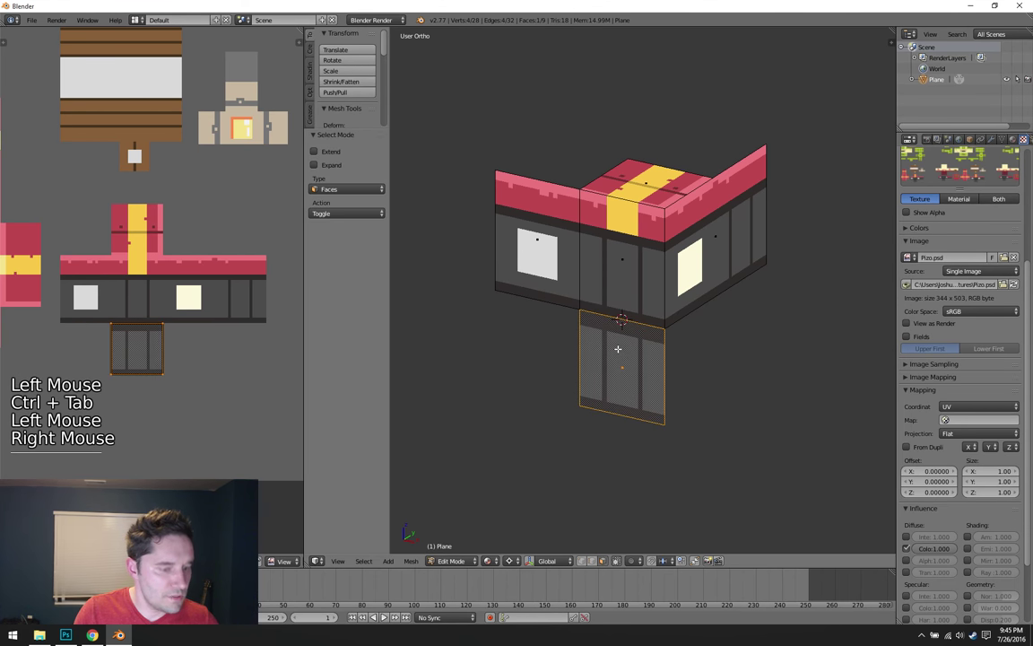
key(r)
key(x)
key(KP_9)
key(KP_0)
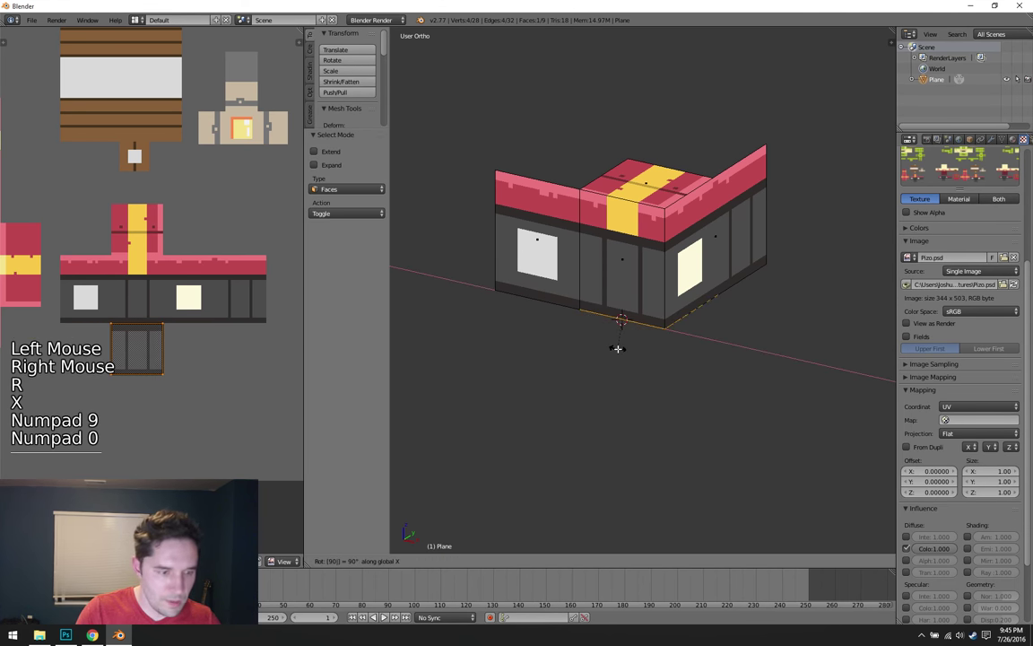
key(KP_Enter)
- Snap the 3D cursor to the vertical edge between the centre face and the grey headlight face, and return to face selection
key(ctrl+Tab)
click(527, 238)
right_click(581, 247)
key(shift+s)
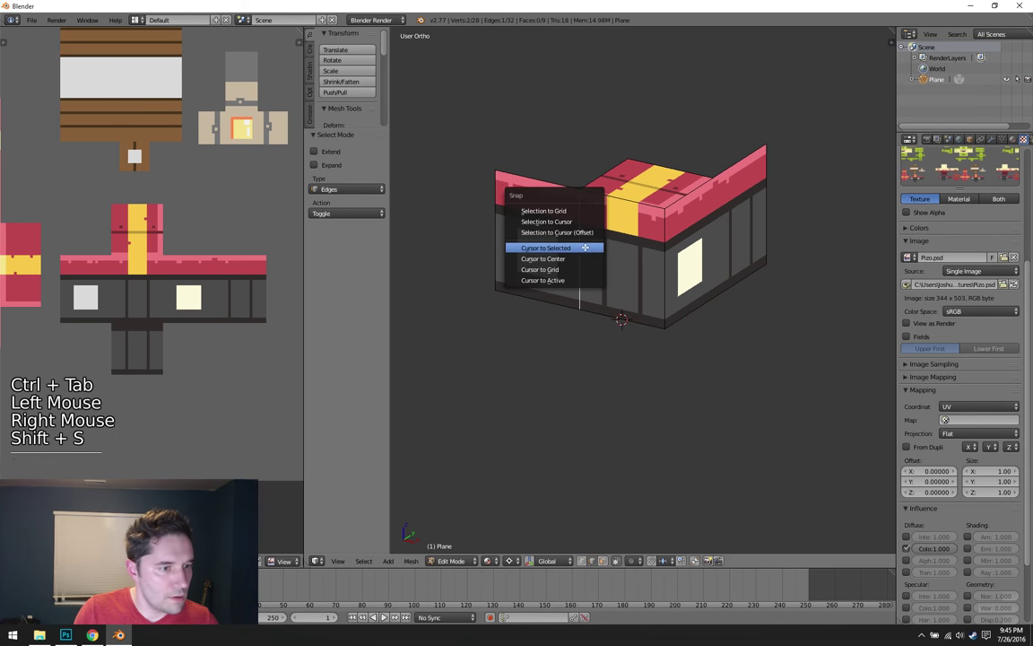
click(581, 246)
key(ctrl+Tab)
click(514, 267)
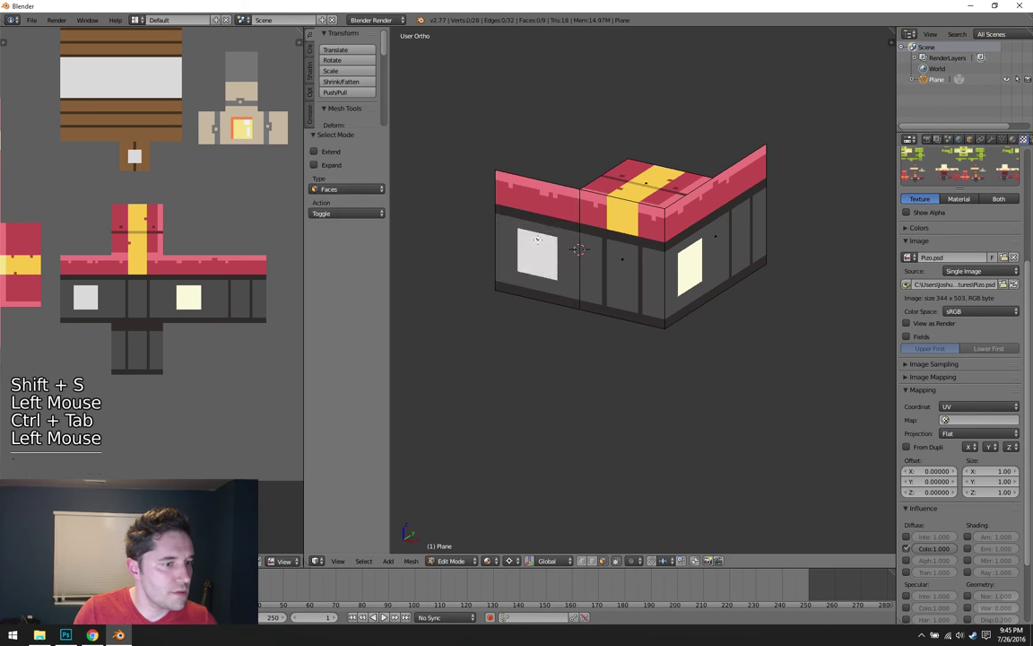
- Fold the grey headlight face back by rotating it -90° about the Z axis
right_click(536, 242)
key(r)
key(z)
key(KP_9)
key(KP_0)
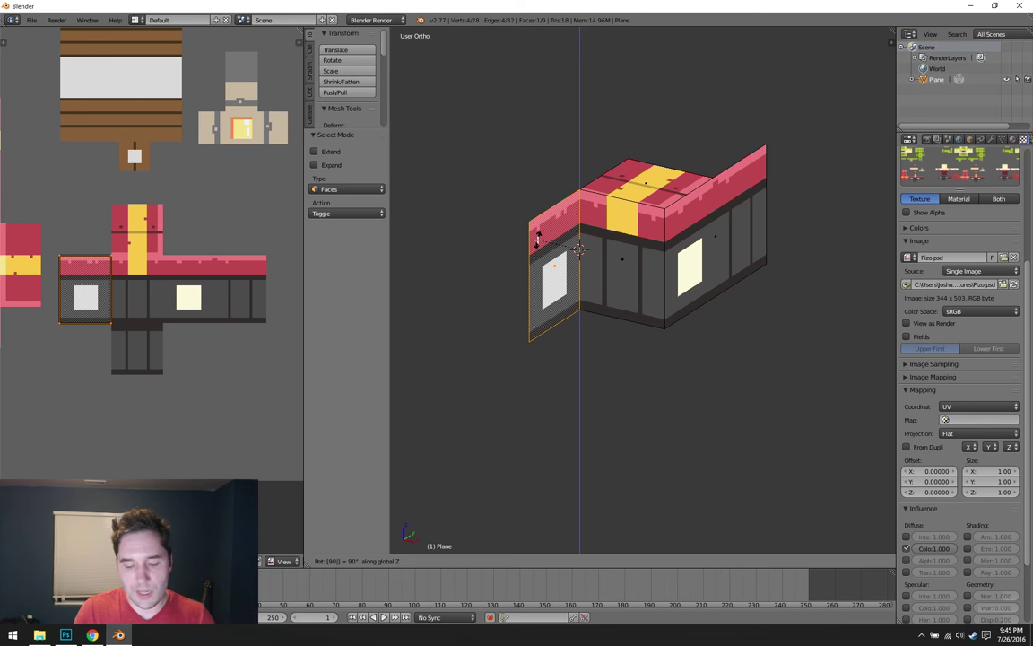
key(KP_Subtract)
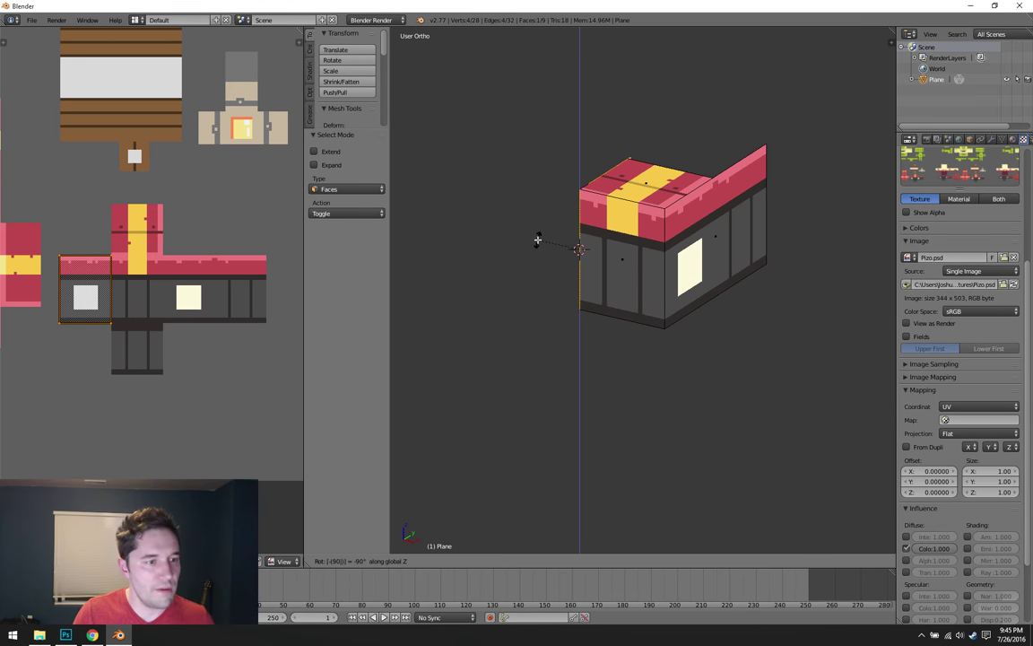
key(KP_Enter)
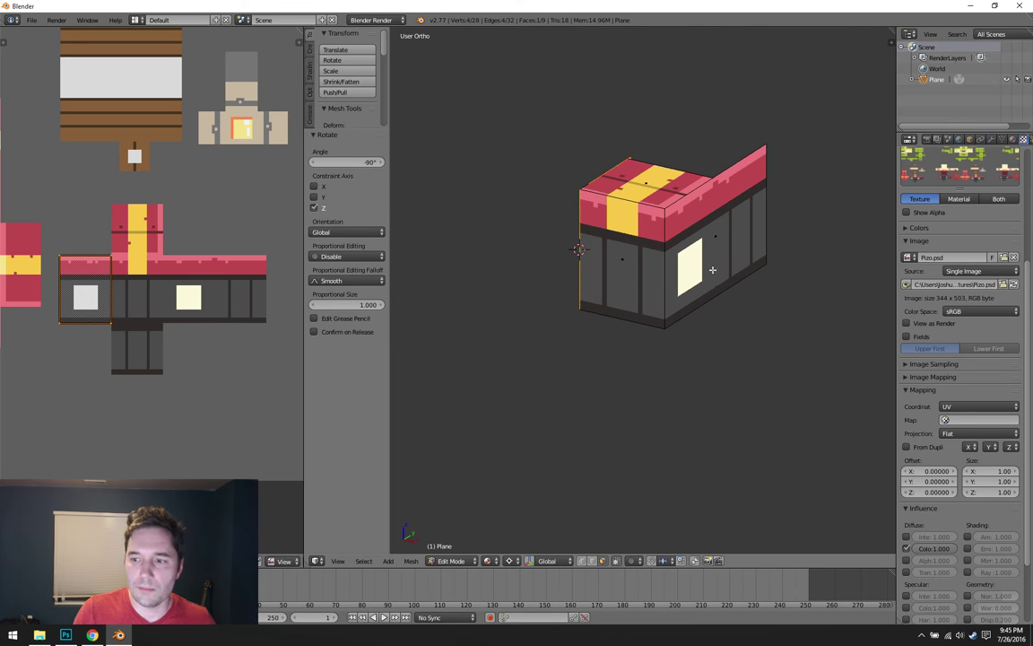
- Examine how the top face and bottom flap line up with the folded grey headlight face, selecting faces to compare their edges
alt+scroll(628, 262, up, 1)
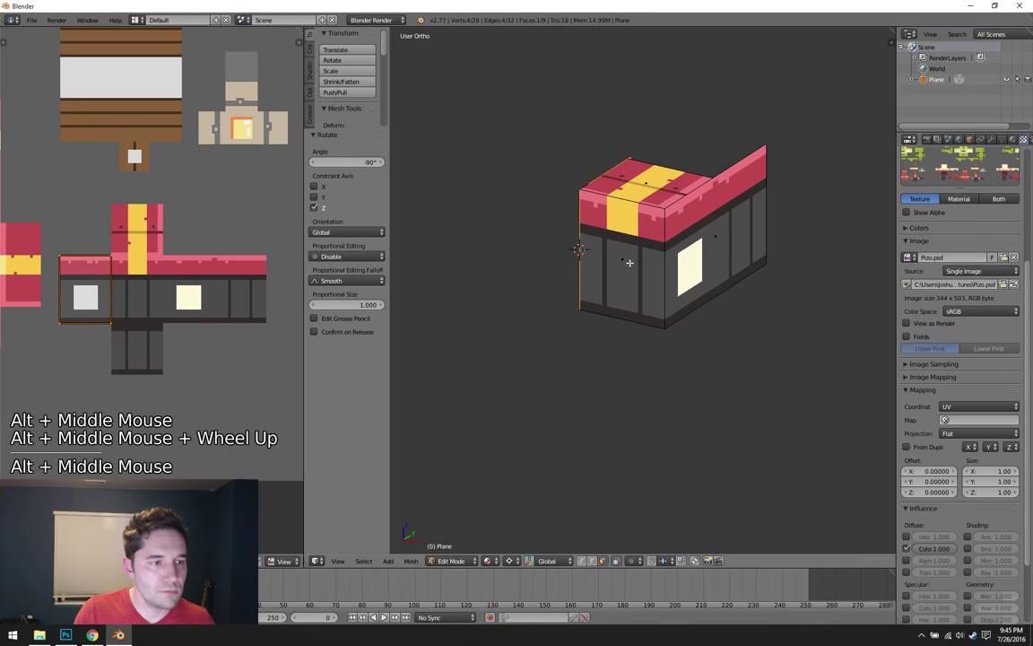
middle_drag(601, 269, 788, 278)
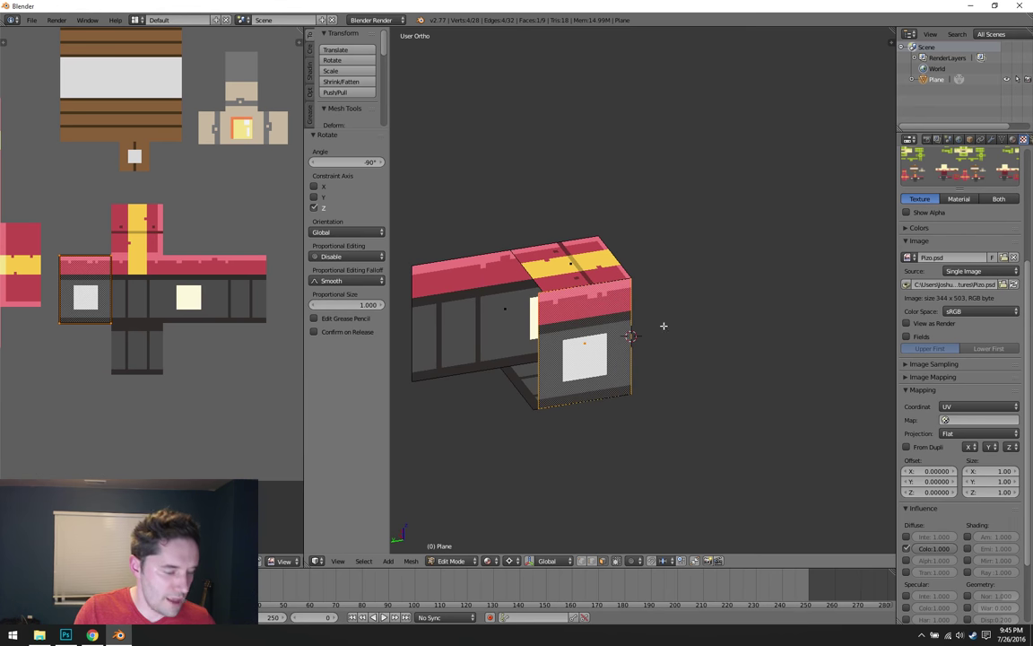
shift+middle_drag(664, 323, 679, 254)
scroll(752, 275, up, 3)
scroll(753, 277, down, 1)
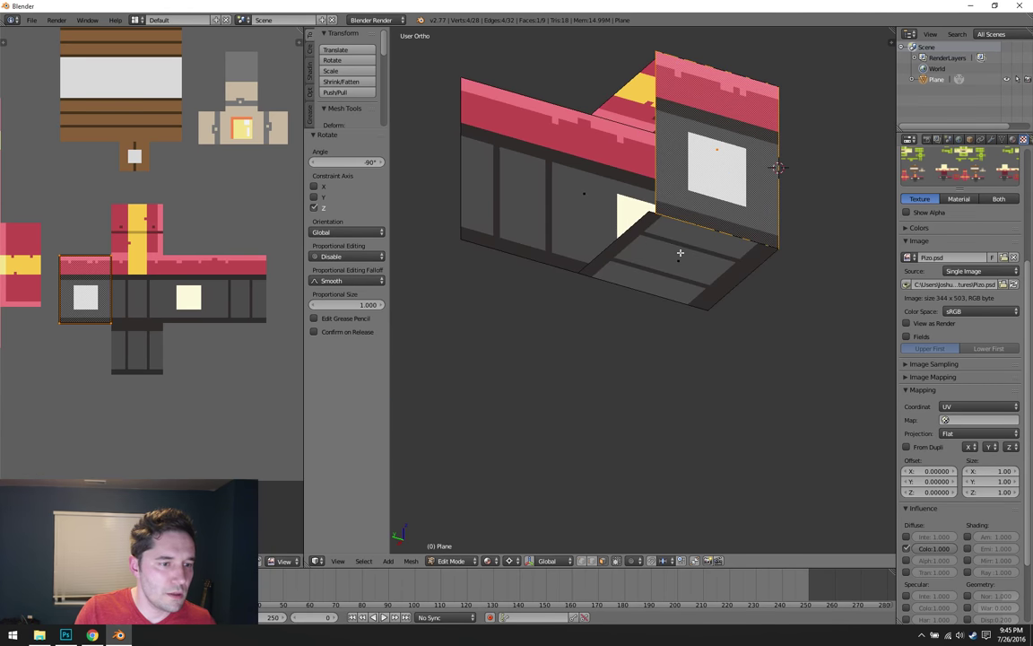
key(ctrl+Tab)
click(687, 251)
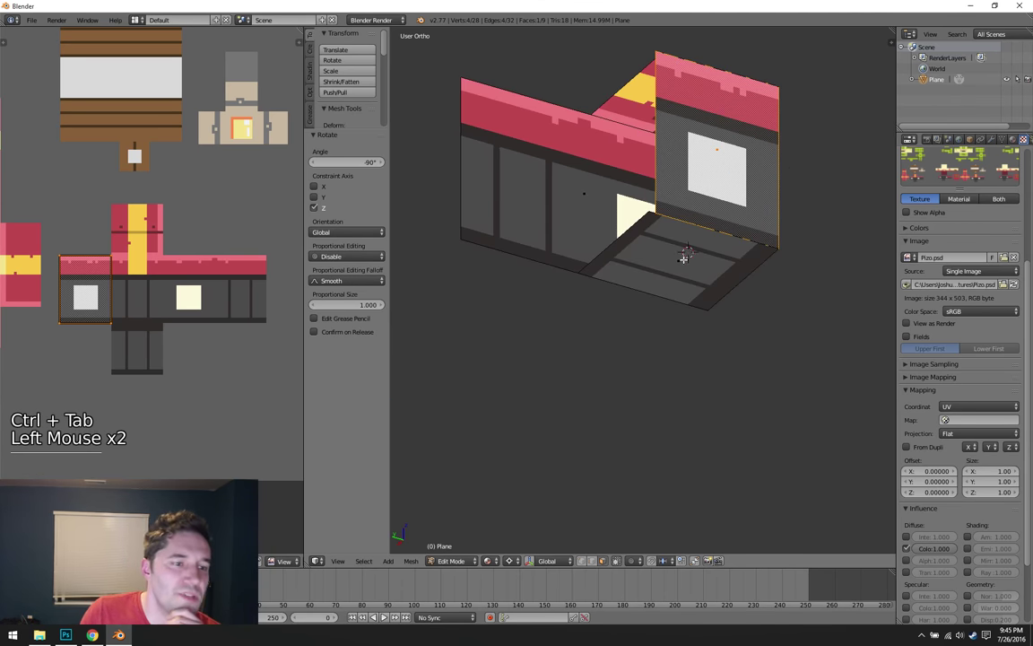
right_click(683, 256)
right_click(713, 161)
alt+middle_click(715, 175)
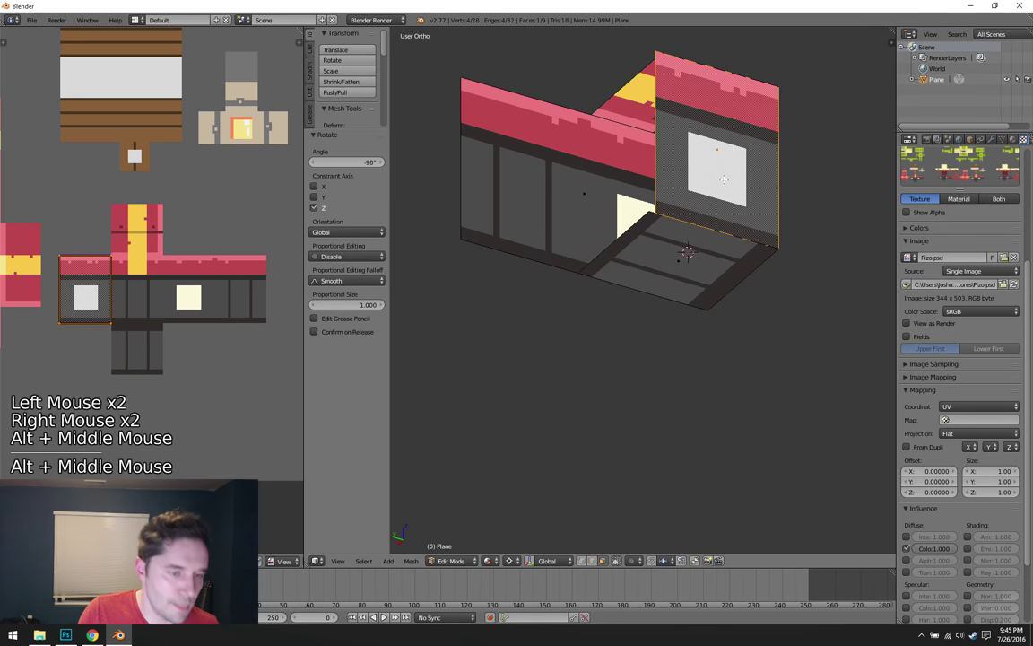
middle_drag(714, 175, 685, 331)
right_click(667, 184)
right_click(667, 185)
right_click(687, 207)
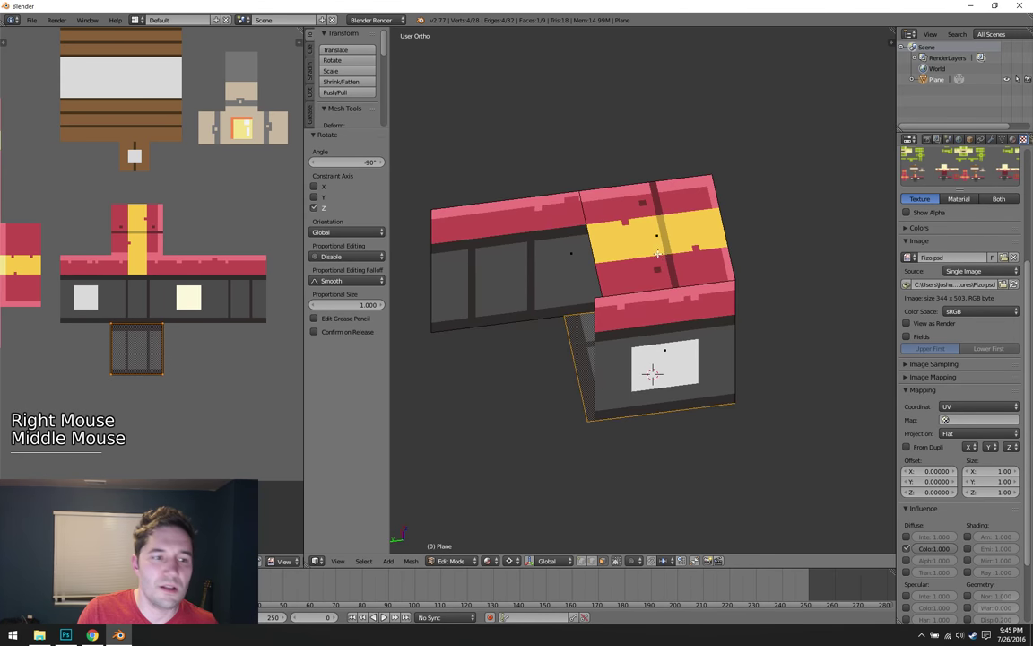
right_click(650, 340)
right_click(651, 340)
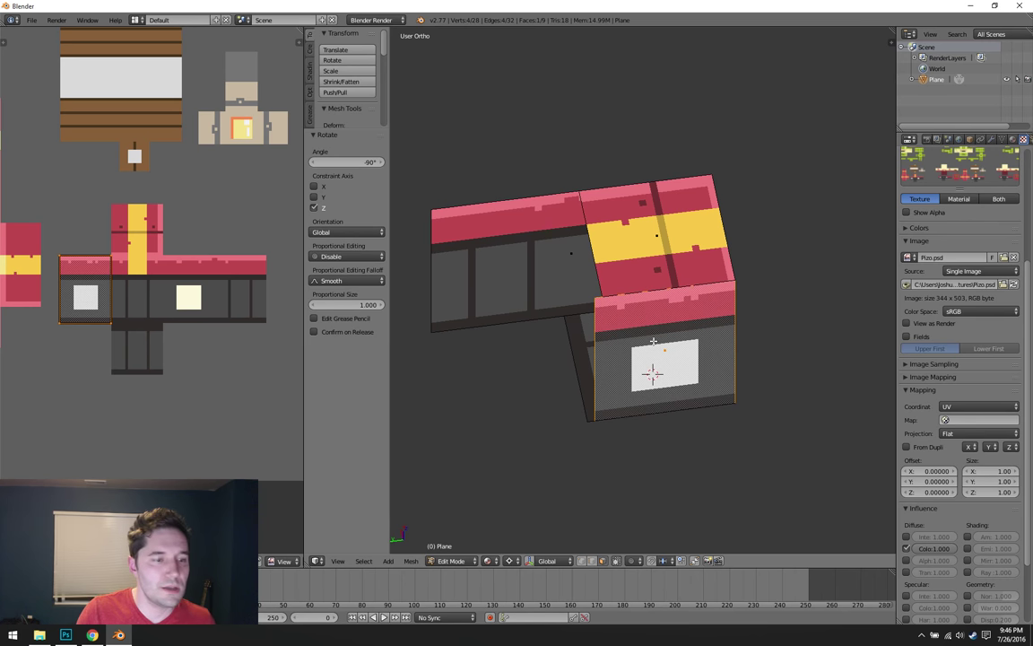
- Inspect the box's centre face and long cream headlight side in front and right views to compare their texture edges
key(KP_1)
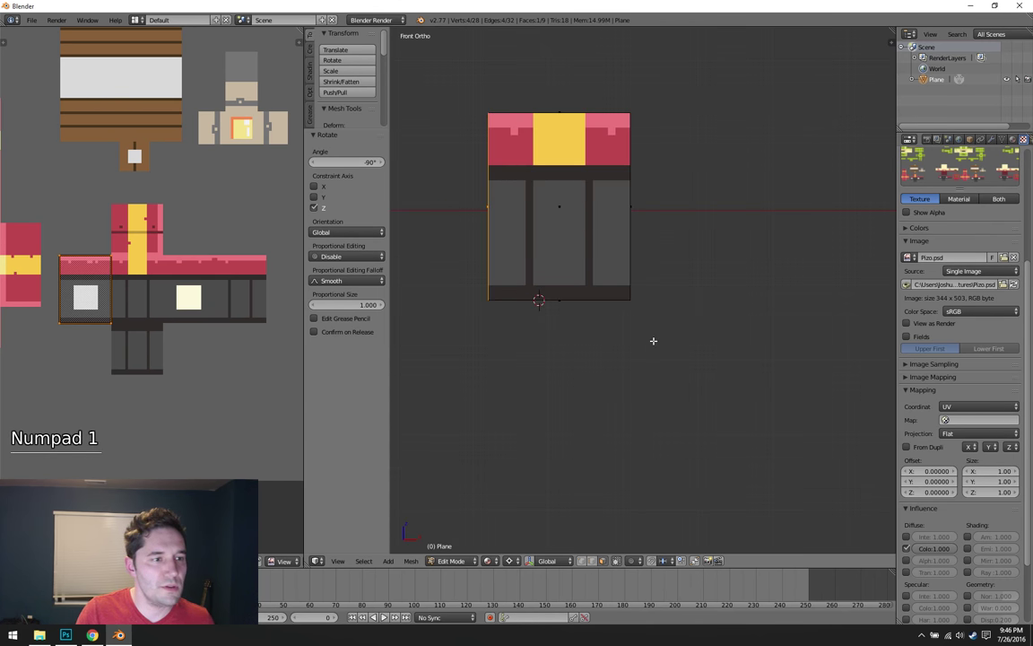
scroll(515, 191, up, 3)
shift+middle_drag(538, 251, 737, 445)
scroll(704, 294, up, 3)
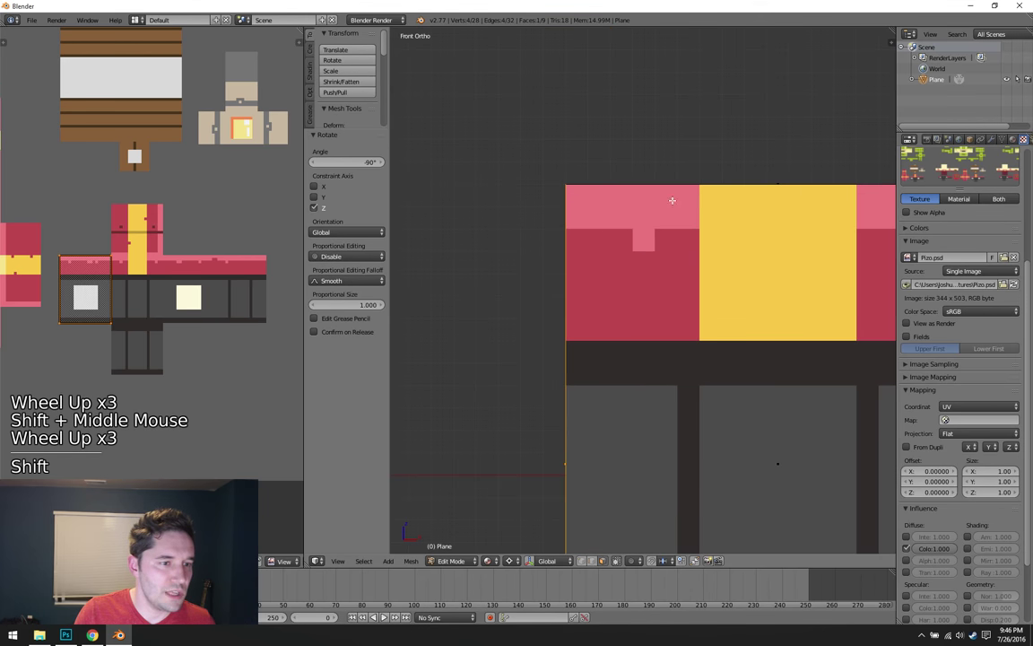
shift+middle_drag(672, 200, 658, 242)
scroll(657, 242, up, 2)
shift+middle_drag(714, 272, 639, 257)
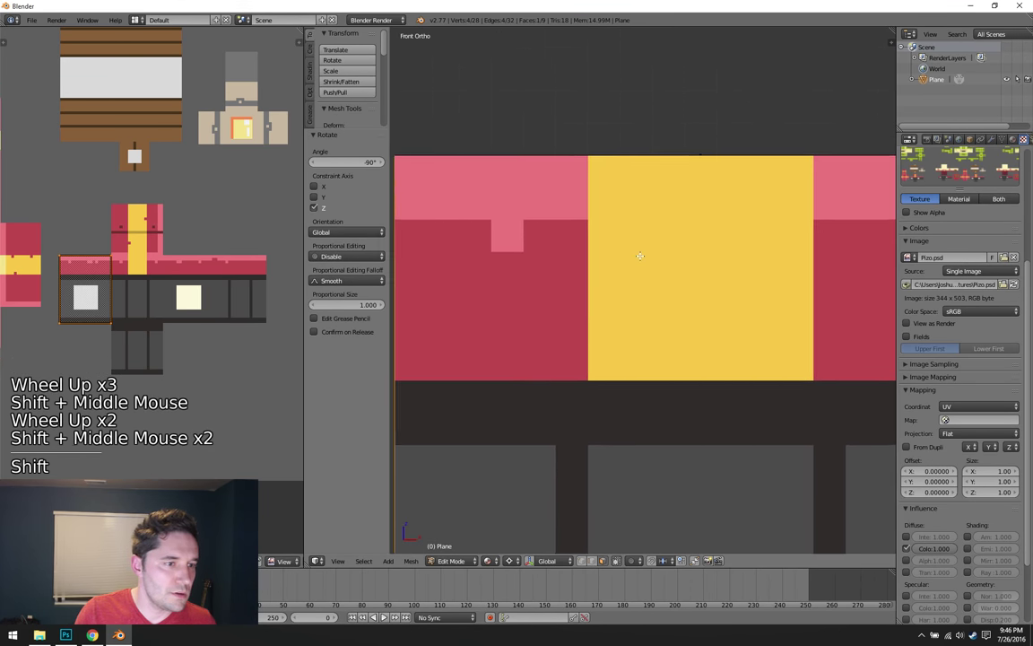
scroll(639, 256, down, 1)
key(KP_3)
scroll(609, 278, down, 5)
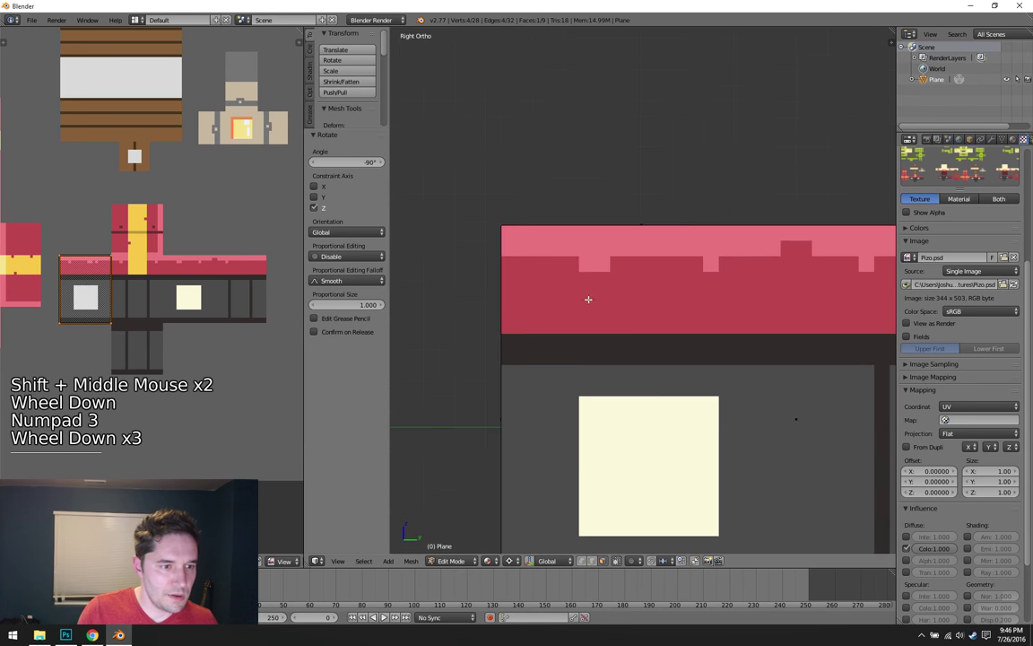
scroll(610, 197, up, 3)
shift+middle_drag(610, 198, 666, 244)
scroll(763, 311, up, 1)
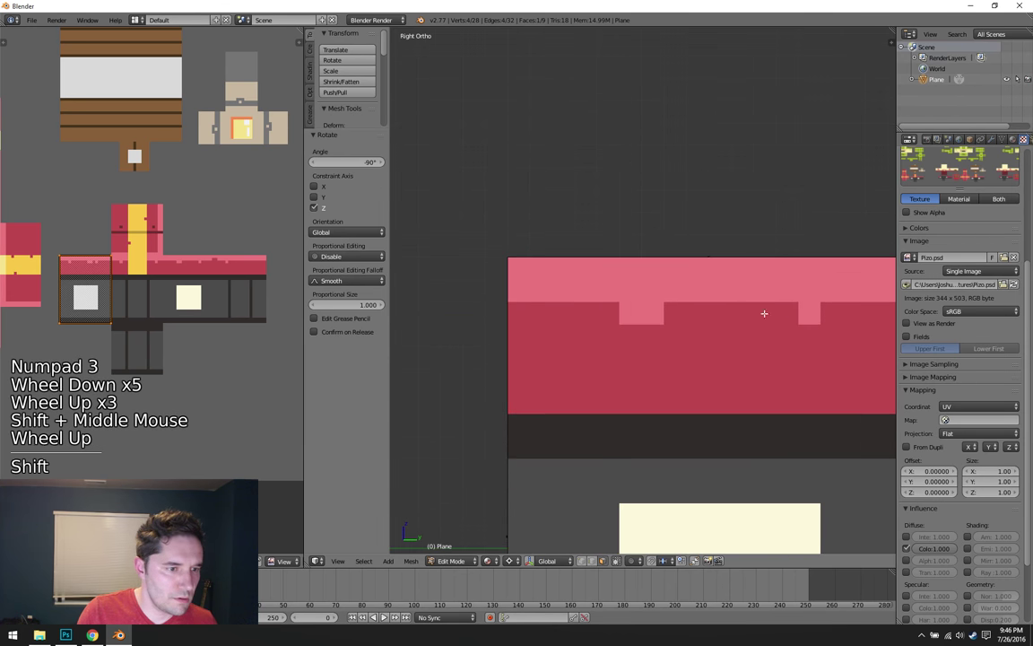
shift+middle_drag(763, 311, 580, 242)
shift+middle_drag(795, 245, 671, 246)
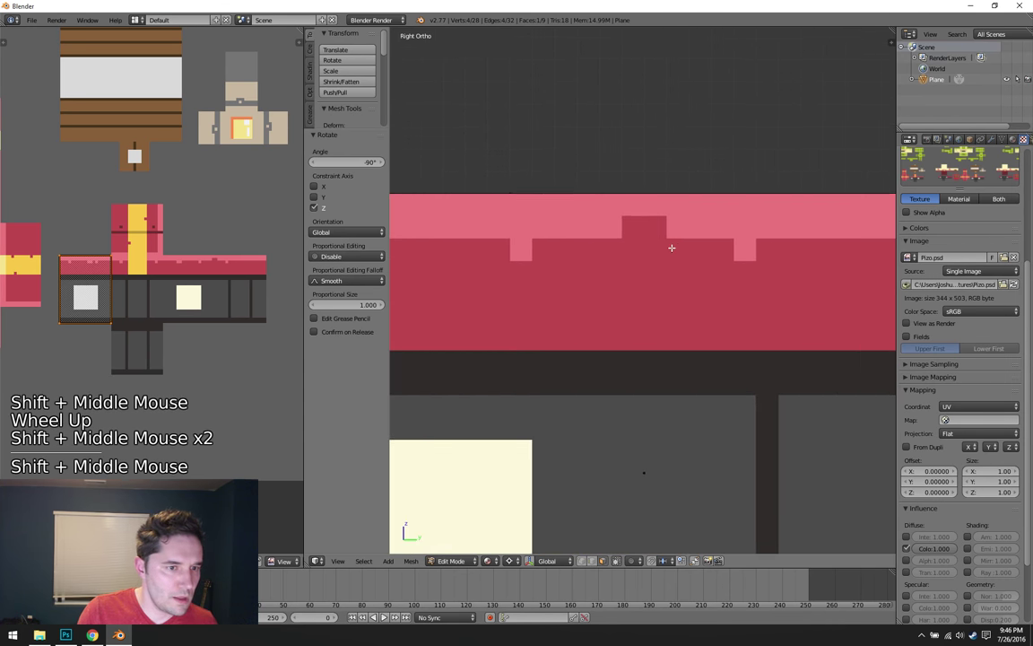
shift+middle_drag(853, 249, 700, 130)
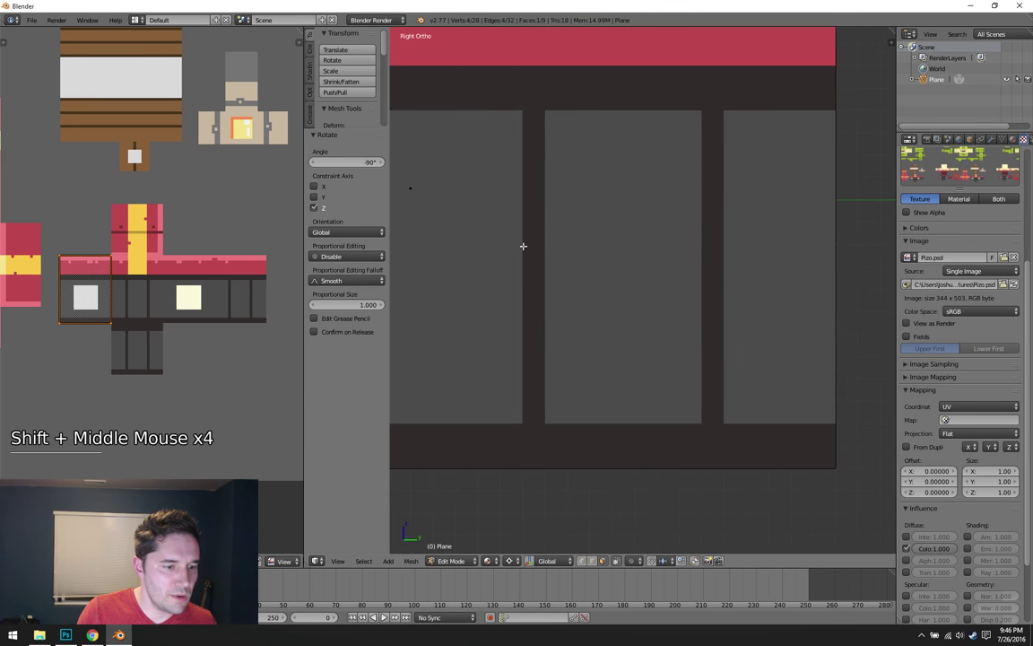
- Inspect the grey headlight side, top face and underside from several views to find where the face edges mismatch
key(ctrl+KP_3)
scroll(507, 384, down, 1)
shift+middle_drag(634, 143, 583, 235)
scroll(614, 271, down, 3)
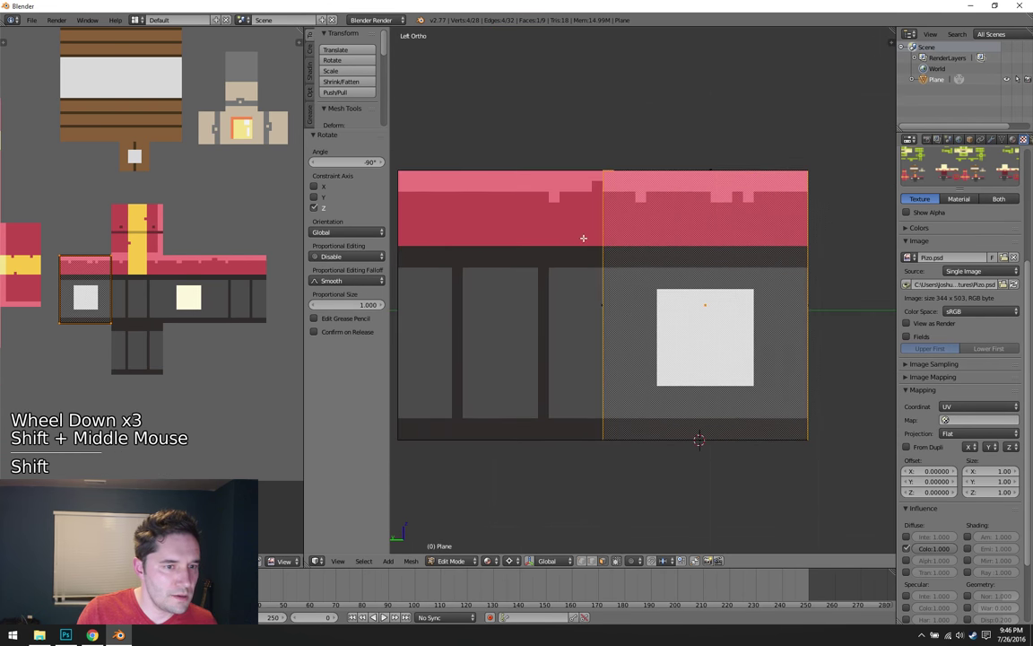
mouse_move(675, 244)
middle_down()
mouse_move(682, 247)
mouse_move(664, 263)
middle_up()
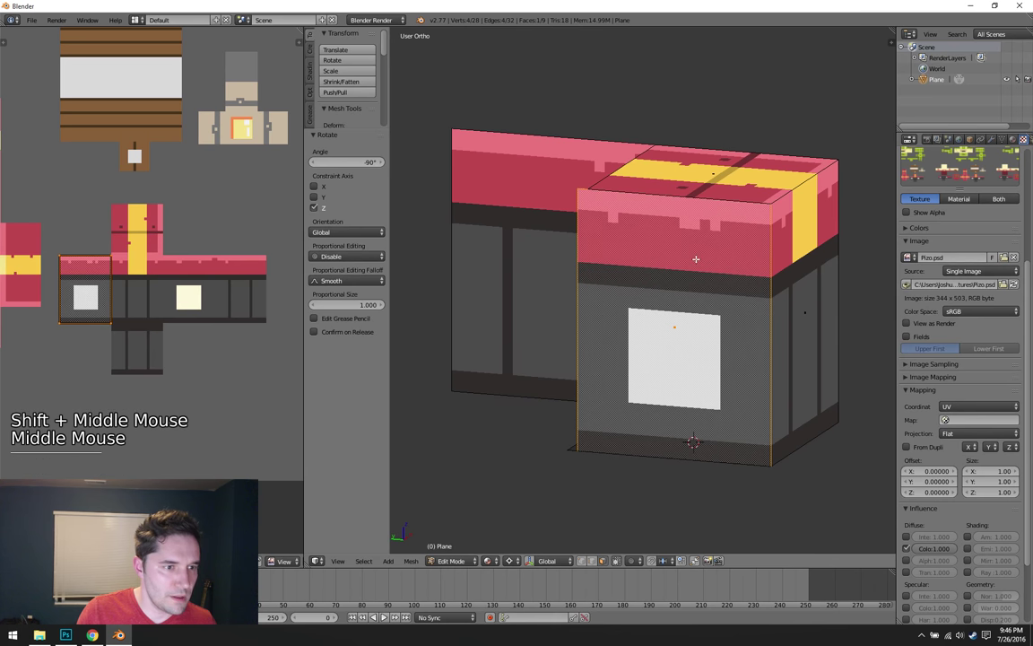
key(ctrl+KP_3)
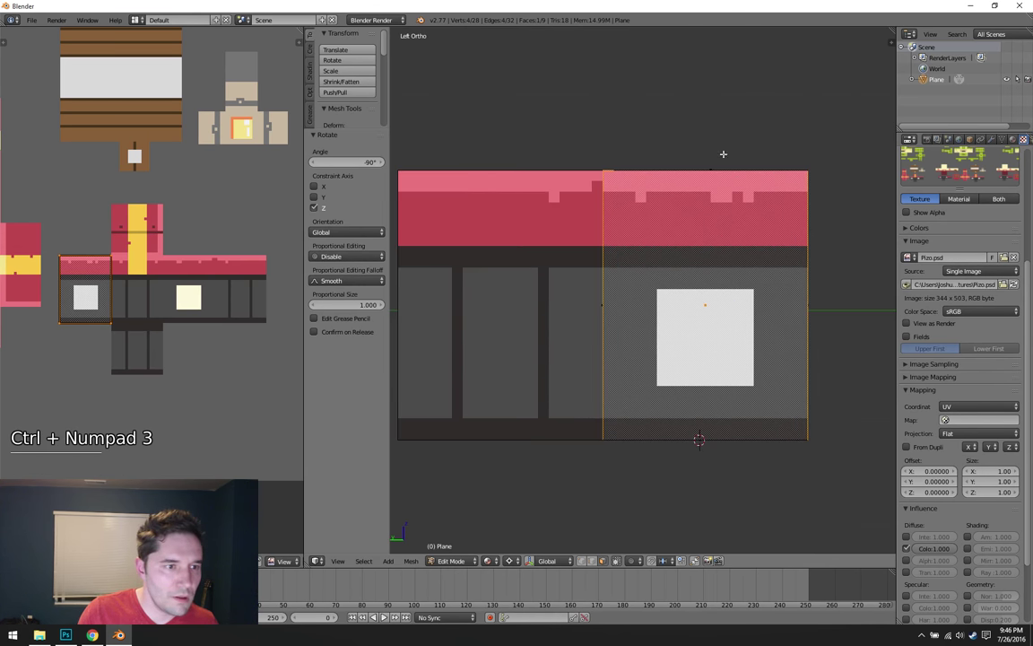
scroll(723, 154, up, 2)
shift+middle_drag(722, 153, 687, 163)
scroll(789, 164, up, 1)
scroll(786, 161, down, 1)
alt+middle_click(633, 179)
right_click(687, 161)
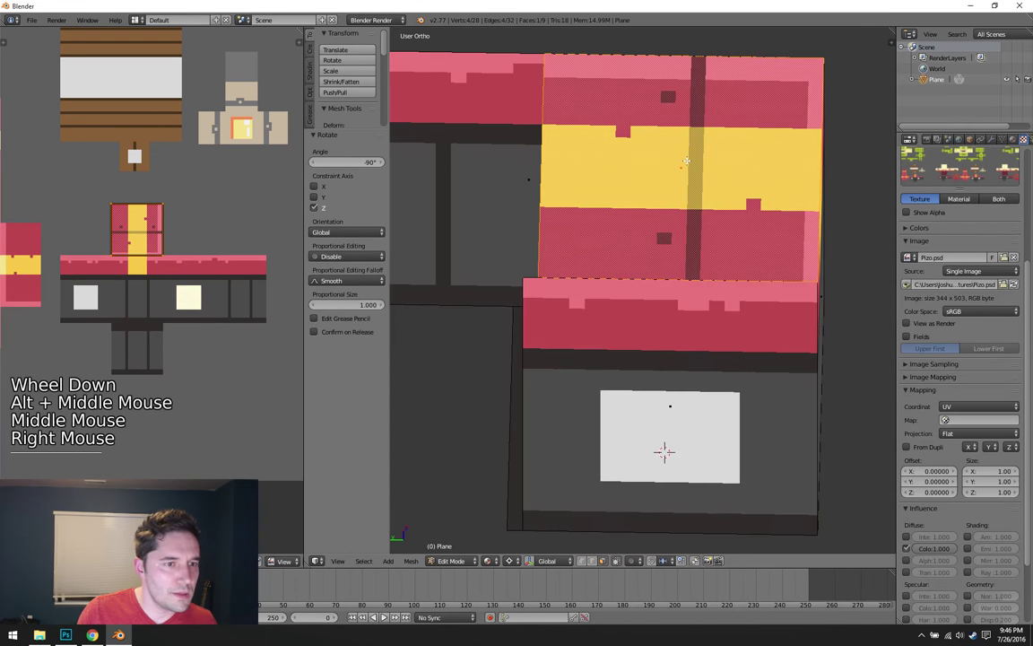
key(KP_1)
key(KP_7)
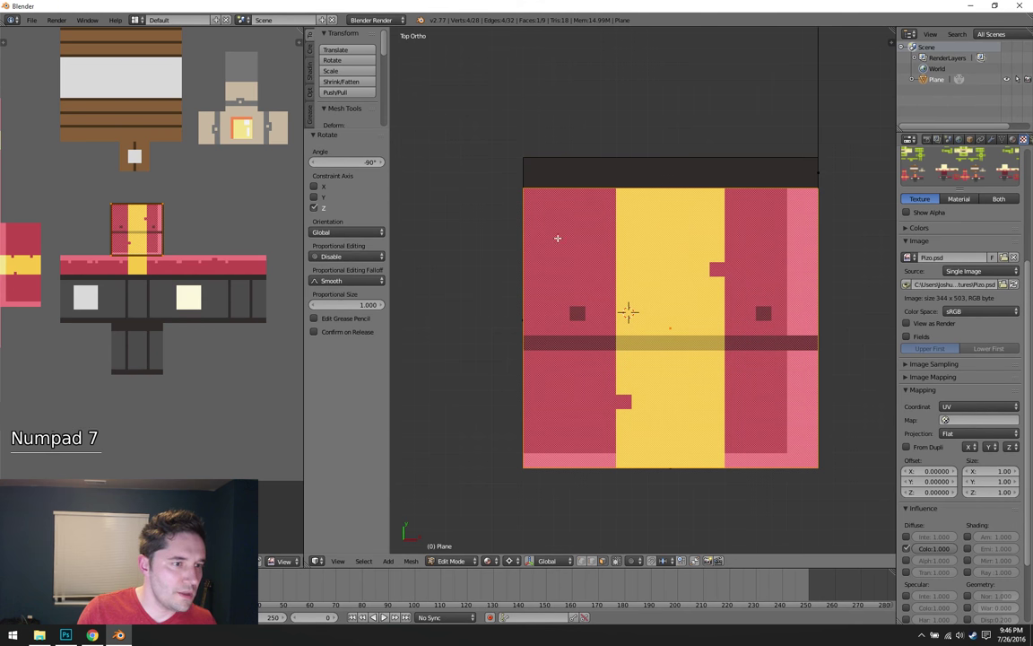
middle_drag(553, 246, 611, 273)
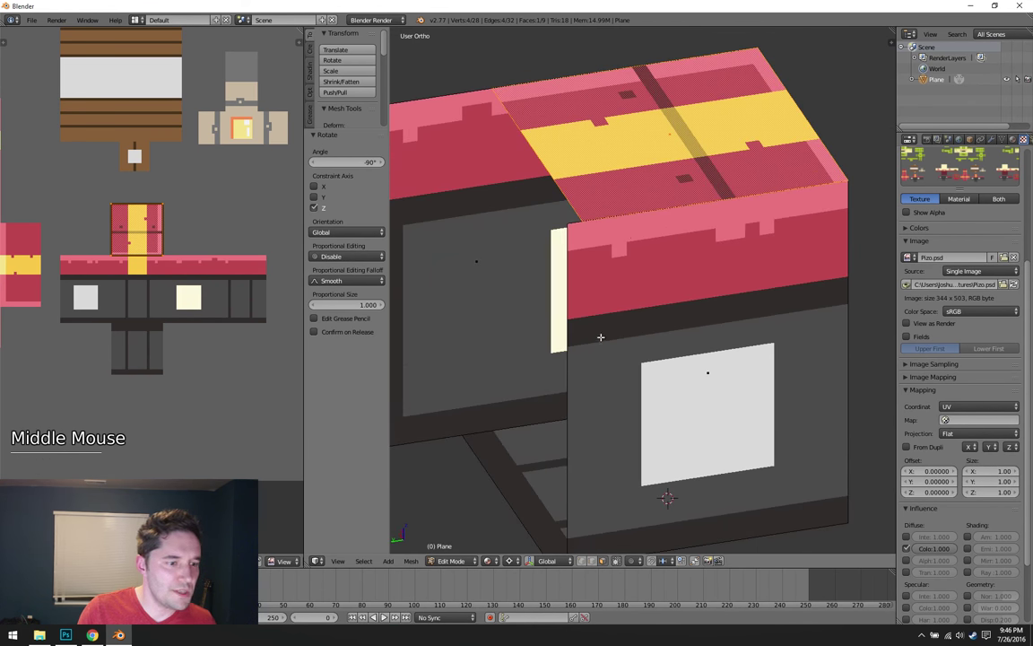
middle_drag(664, 350, 693, 229)
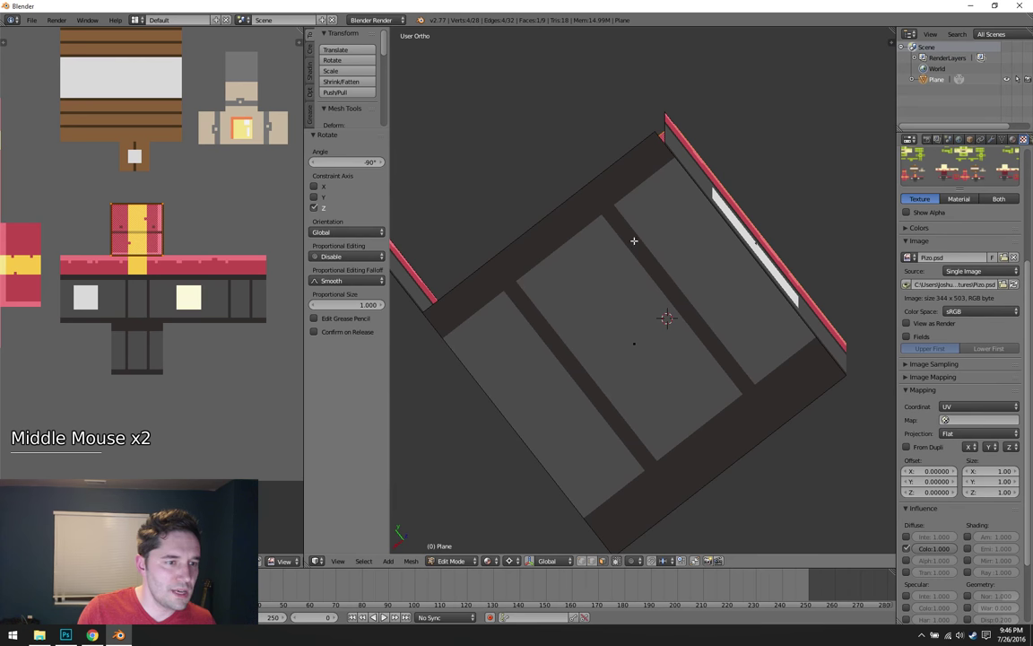
middle_drag(633, 240, 588, 257)
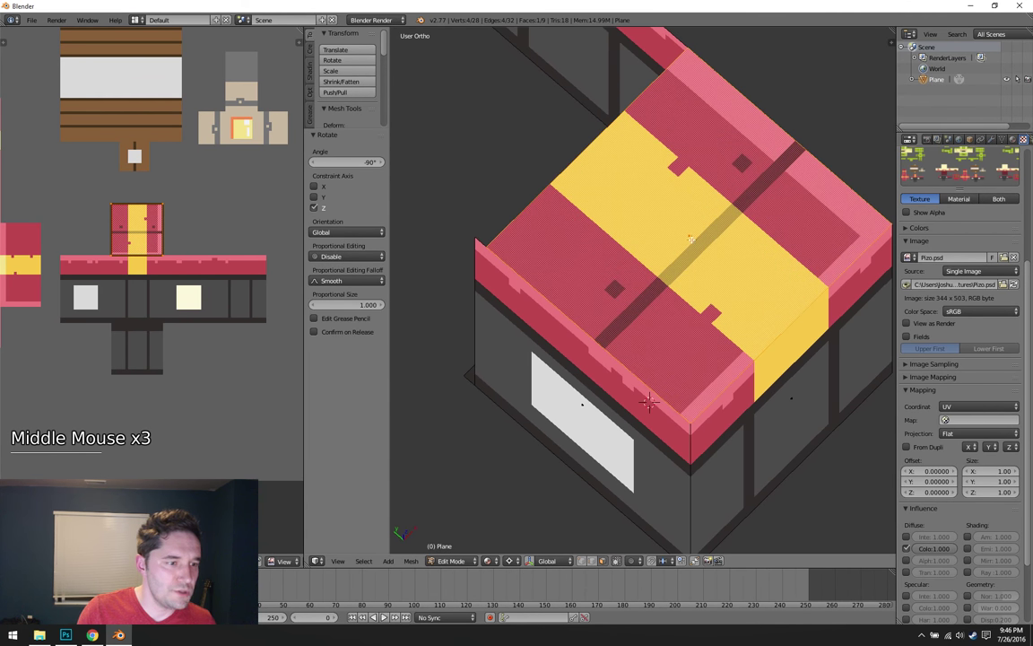
middle_drag(683, 157, 685, 134)
- Switch to edge selection and set the snap element to Vertex
key(ctrl+Tab)
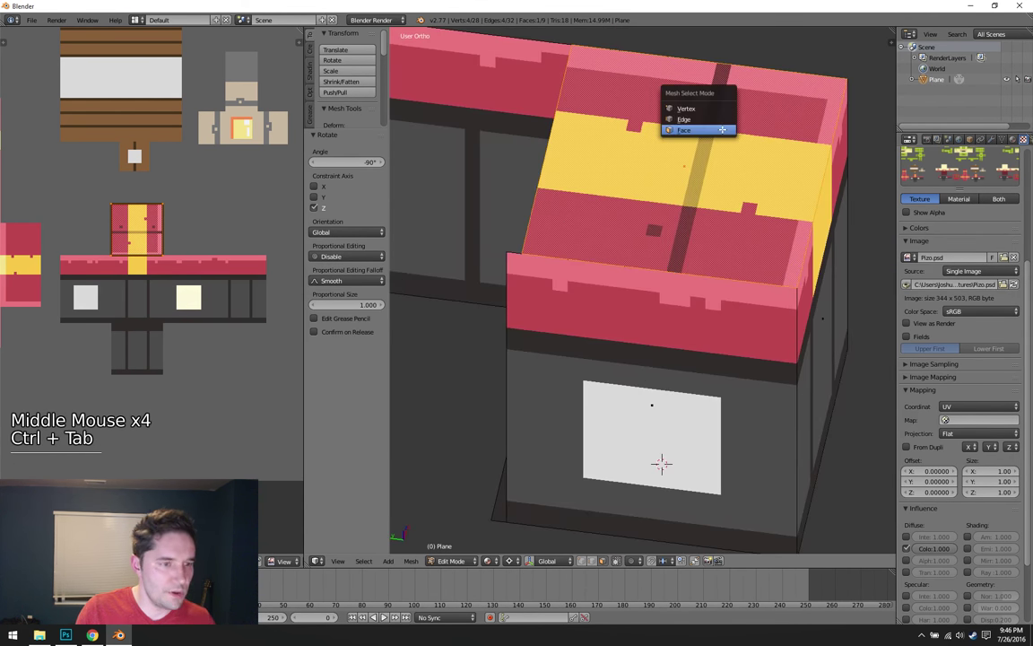
click(686, 119)
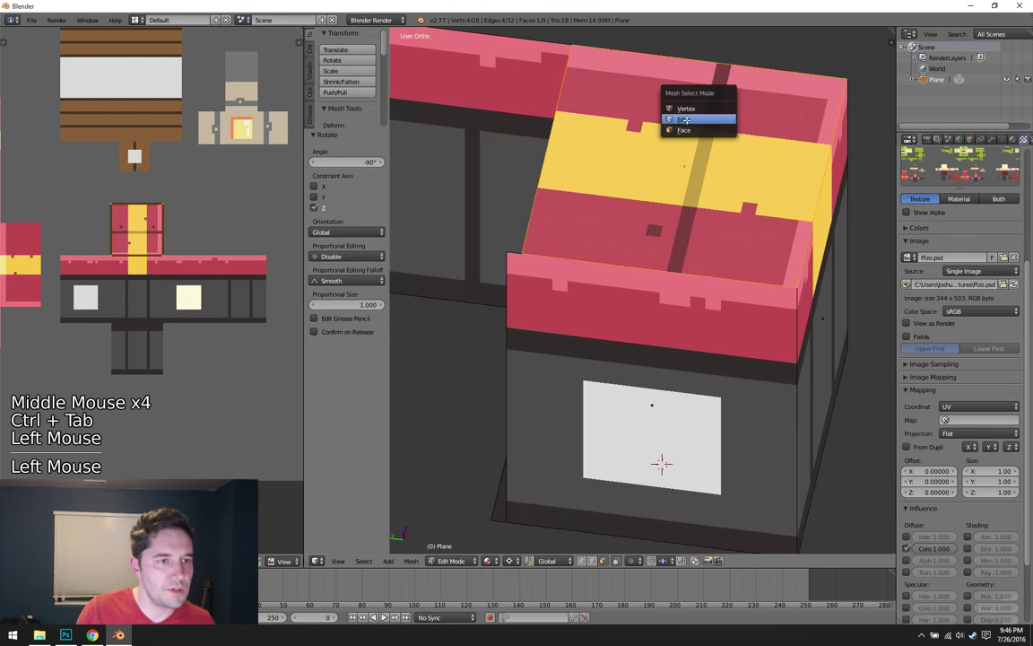
click(663, 560)
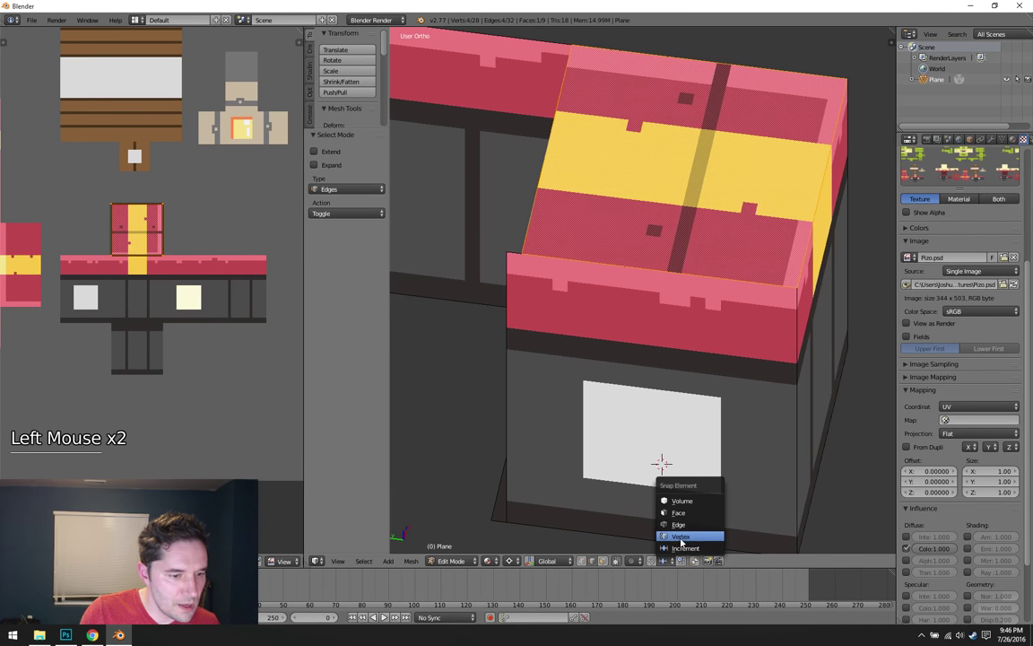
click(681, 537)
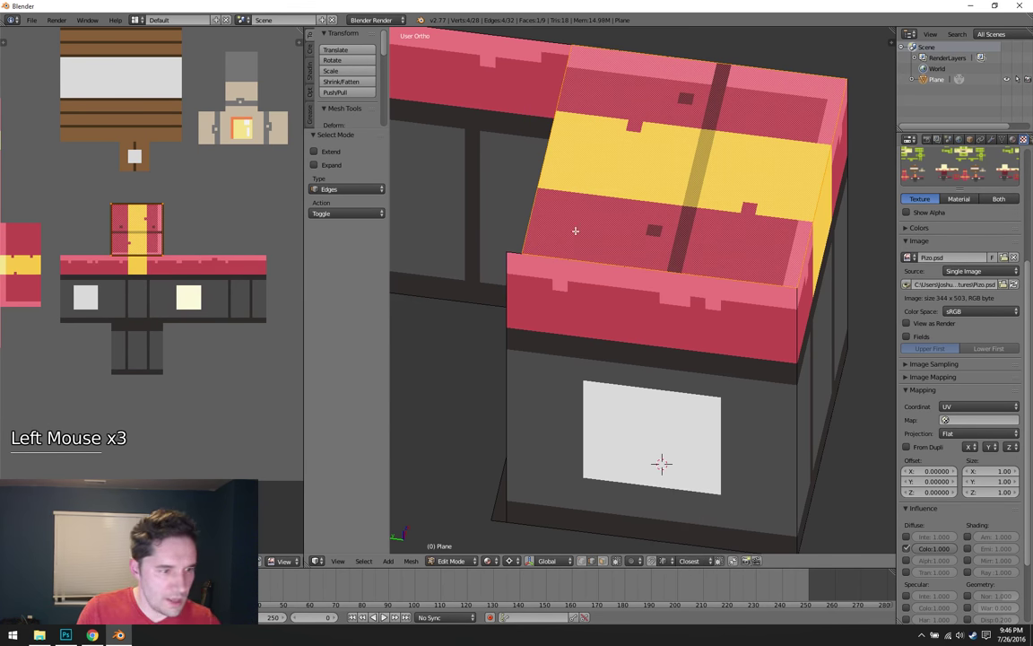
- Move the free rear edge of the top face along Y, snapping it to the grey headlight face's upper corner
right_click(578, 139)
key(g)
key(y)
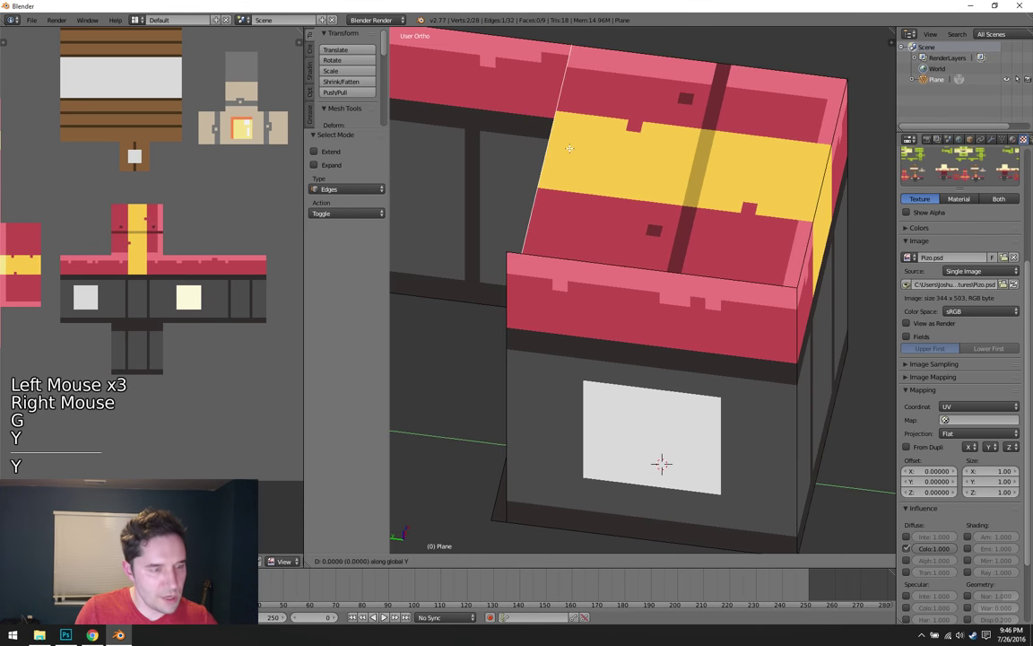
ctrl+click(508, 249)
- Move the bottom flap's free edge along Y, snapping it to the grey headlight face's lower corner, and deselect everything
middle_drag(508, 248, 560, 272)
scroll(557, 359, down, 2)
shift+middle_drag(558, 359, 605, 323)
right_click(602, 325)
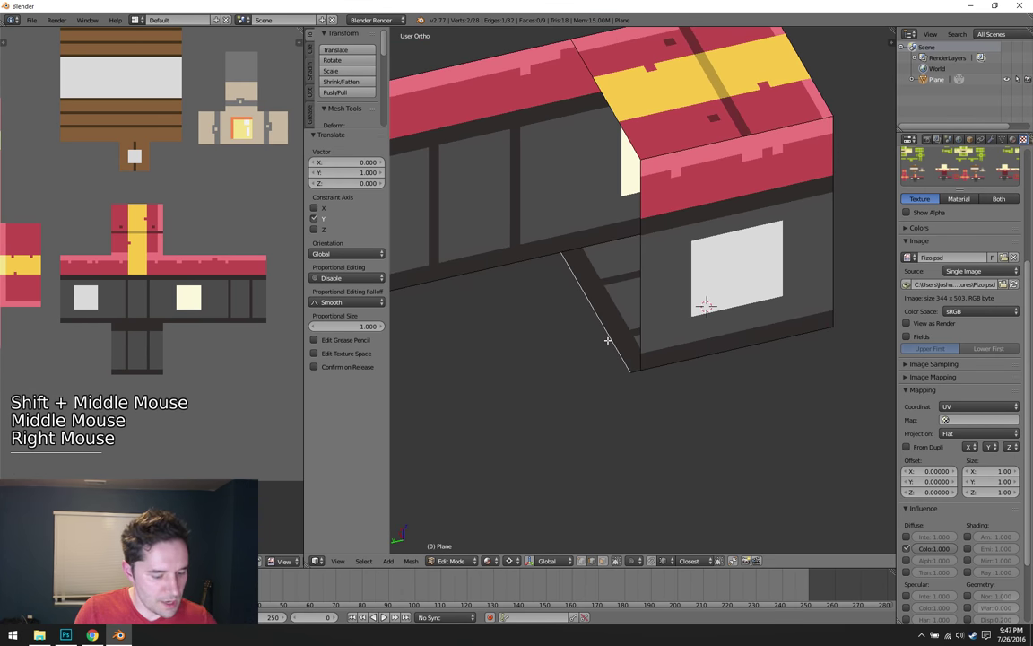
key(g)
key(y)
ctrl+click(639, 370)
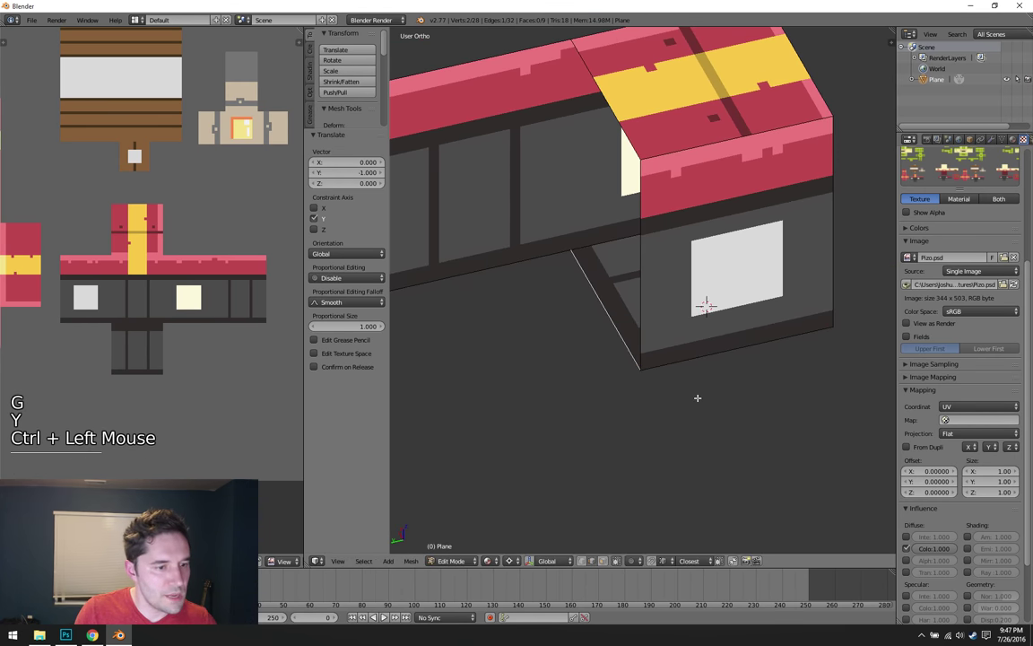
key(a)
- Add one centred vertical loop cut across the long side face that carries the cream headlight
alt+middle_click(619, 235)
middle_drag(623, 193, 624, 319)
middle_drag(707, 270, 609, 233)
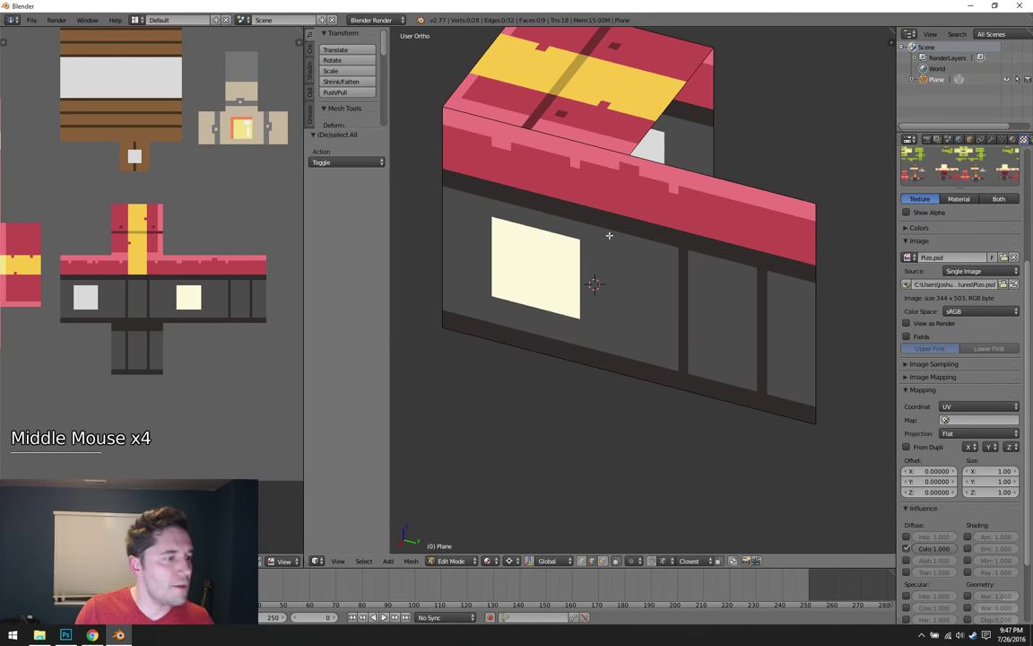
middle_drag(636, 193, 752, 289)
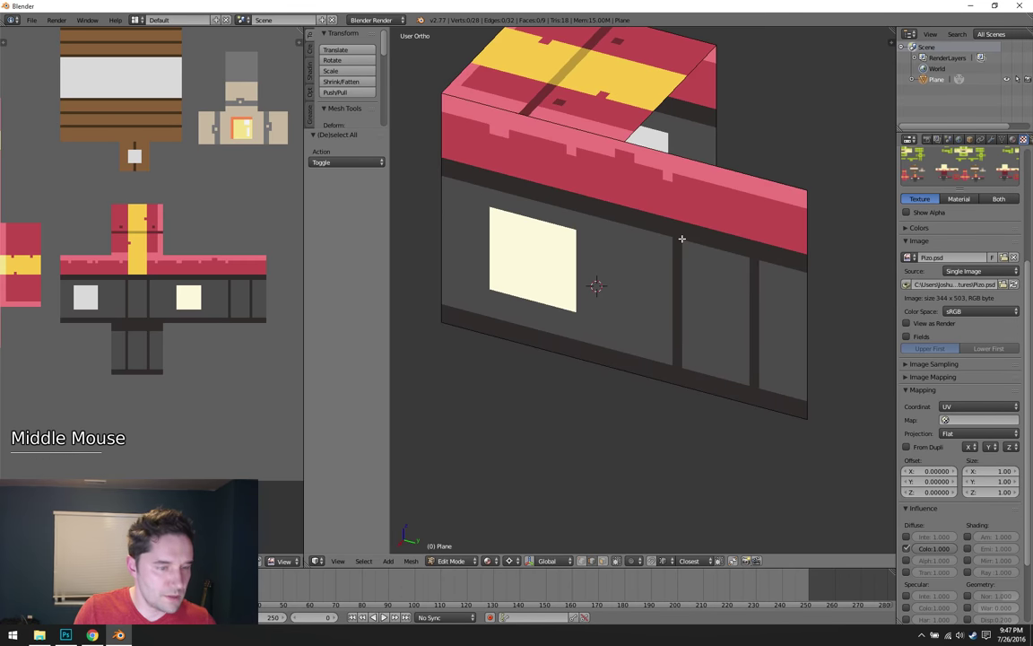
key(ctrl)
key(ctrl+r)
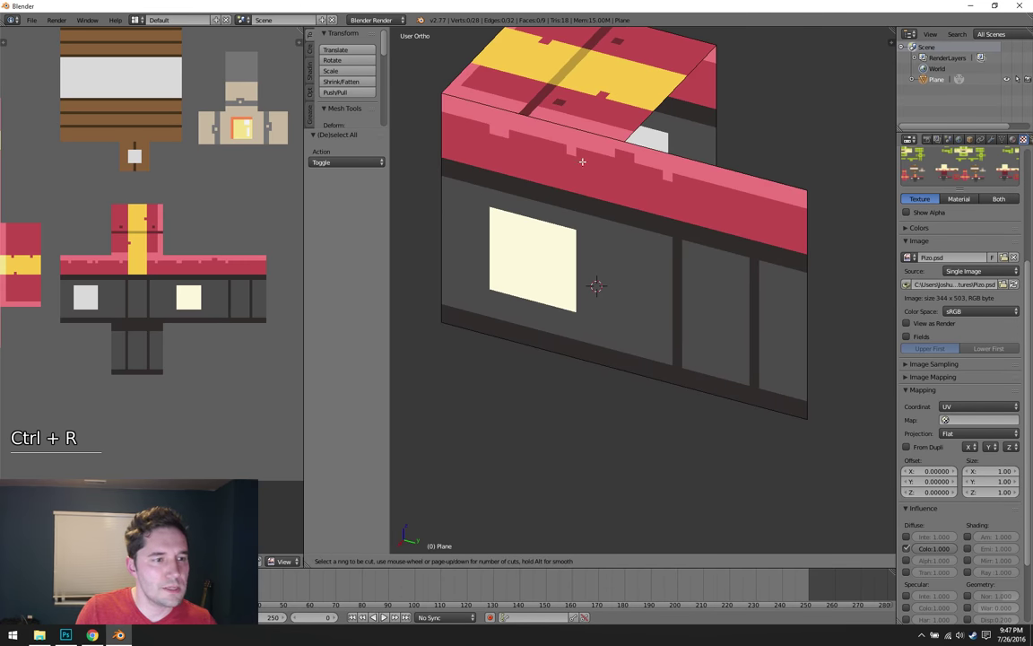
click(651, 150)
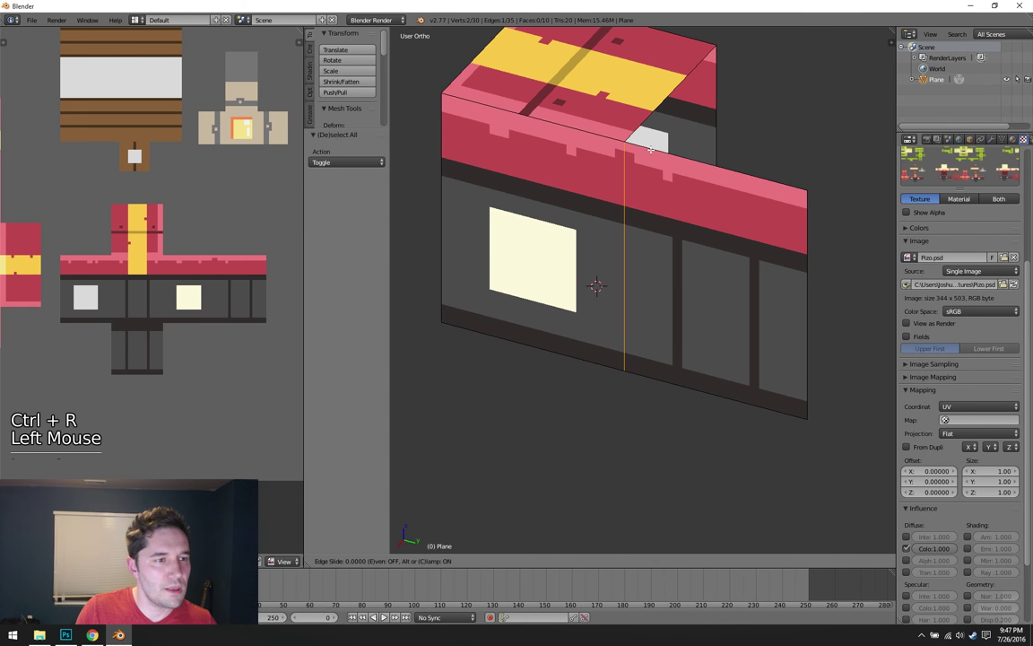
right_click(651, 150)
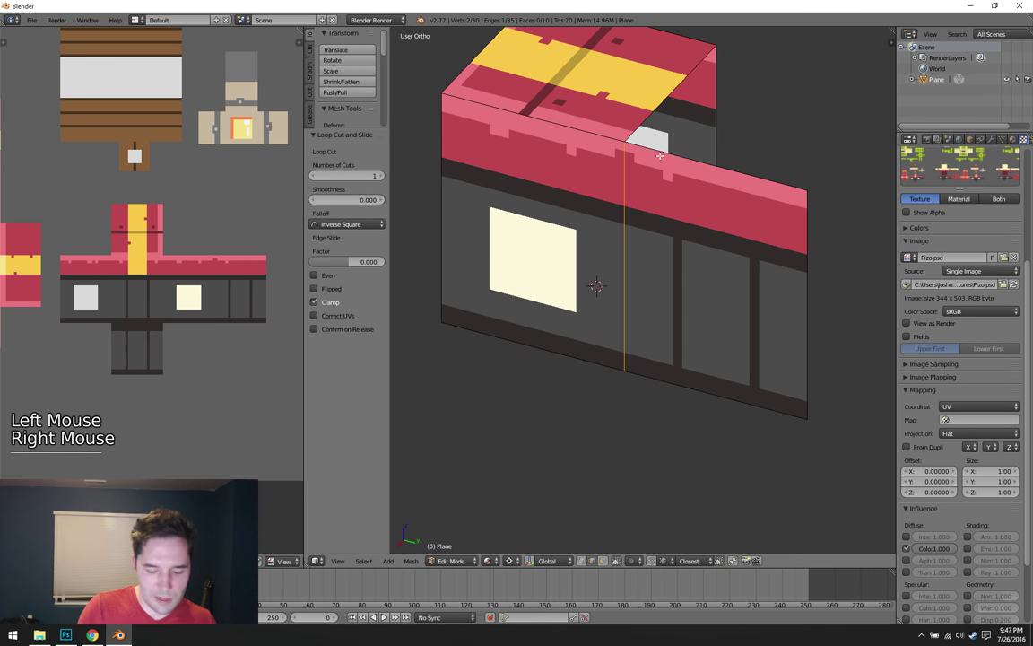
- Snap the 3D cursor to the selected vertical cut edge on the cream headlight side
key(KP_3)
shift+middle_drag(718, 82, 674, 251)
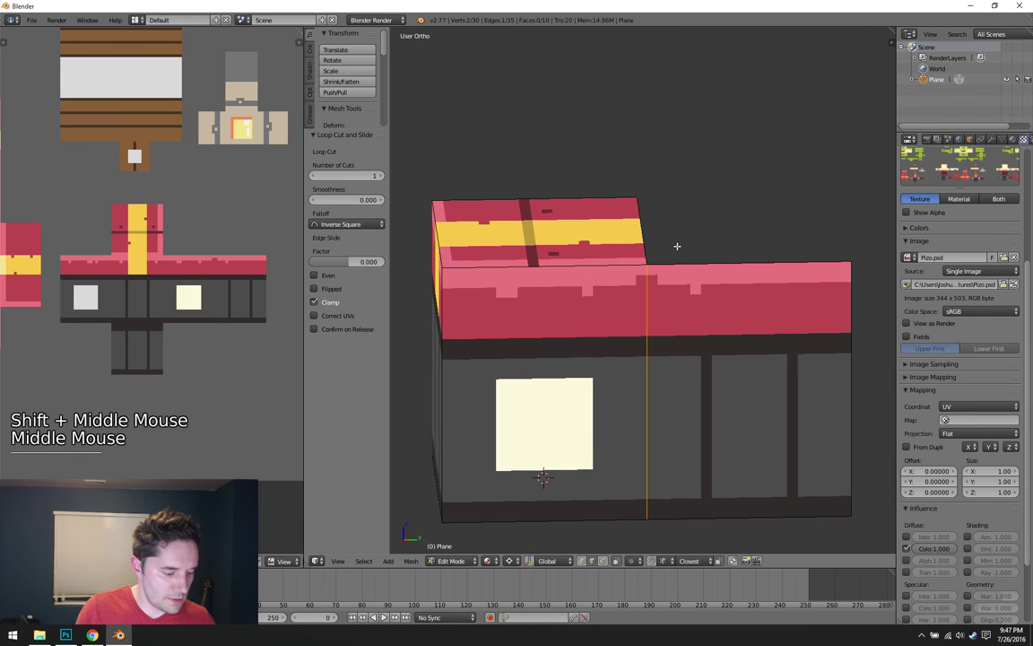
key(shift+s)
click(672, 267)
- In face selection, fold the plain panel beyond the cut by rotating it 90° about Z, and deselect everything
key(ctrl+Tab)
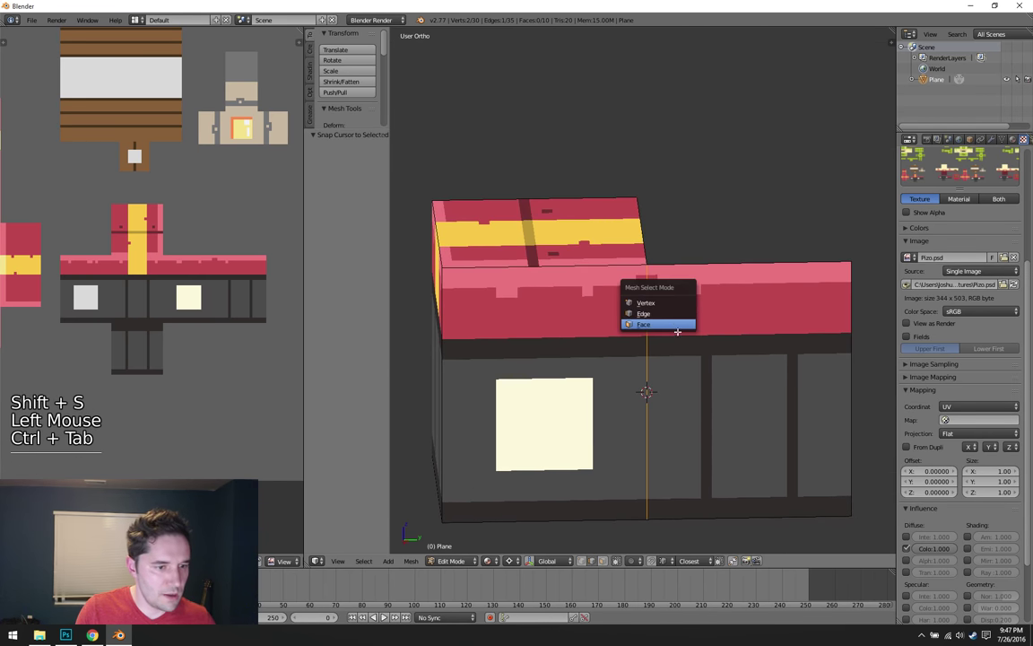
click(674, 326)
right_click(759, 395)
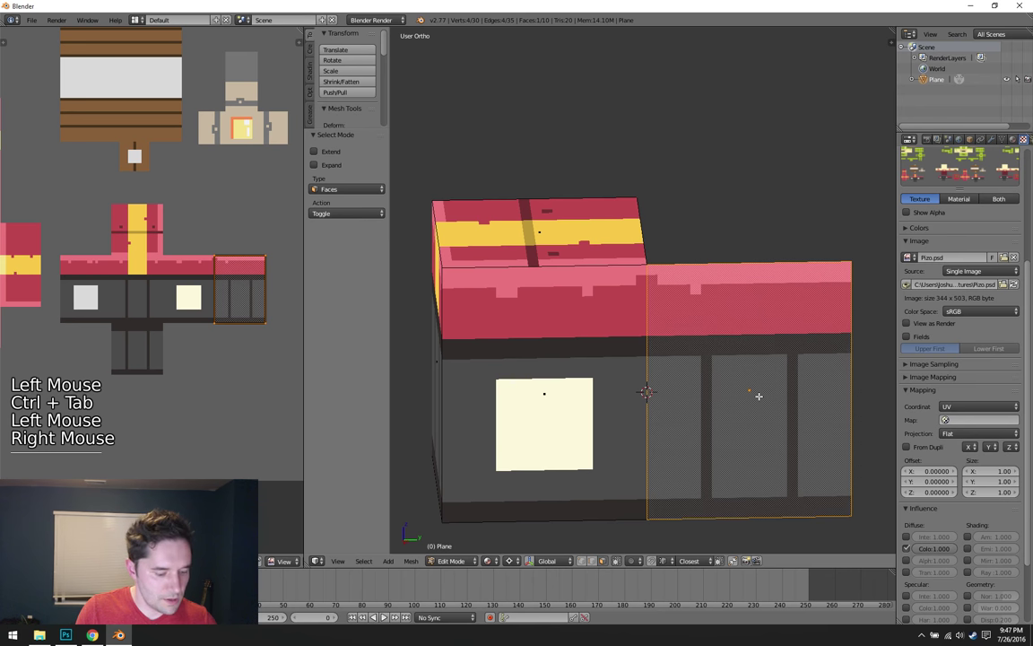
key(r)
key(z)
key(KP_9)
key(KP_0)
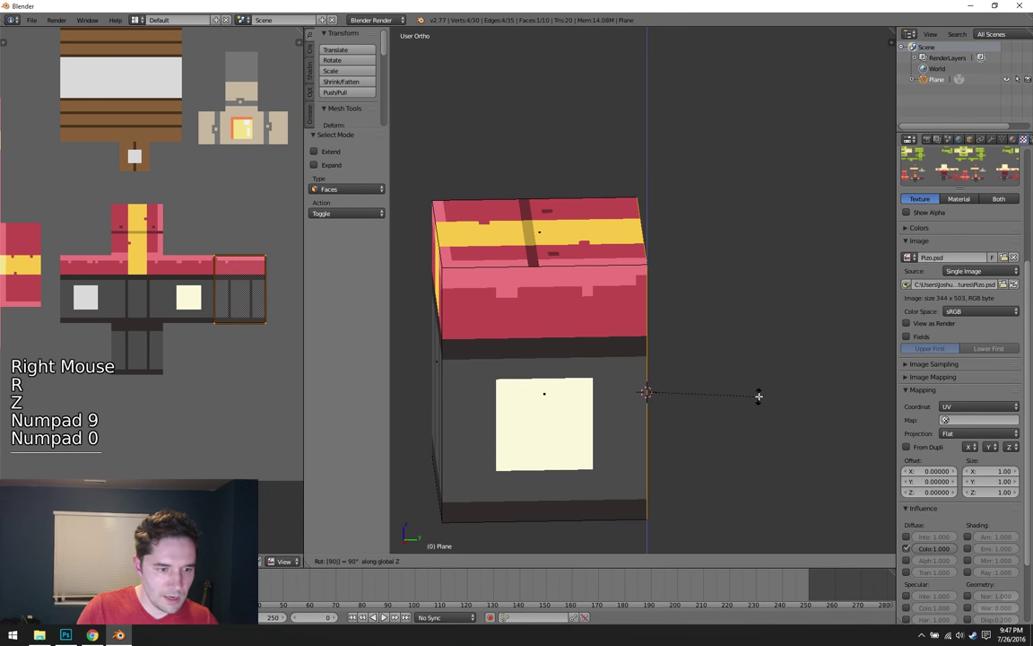
key(KP_Enter)
key(a)
key(Tab)
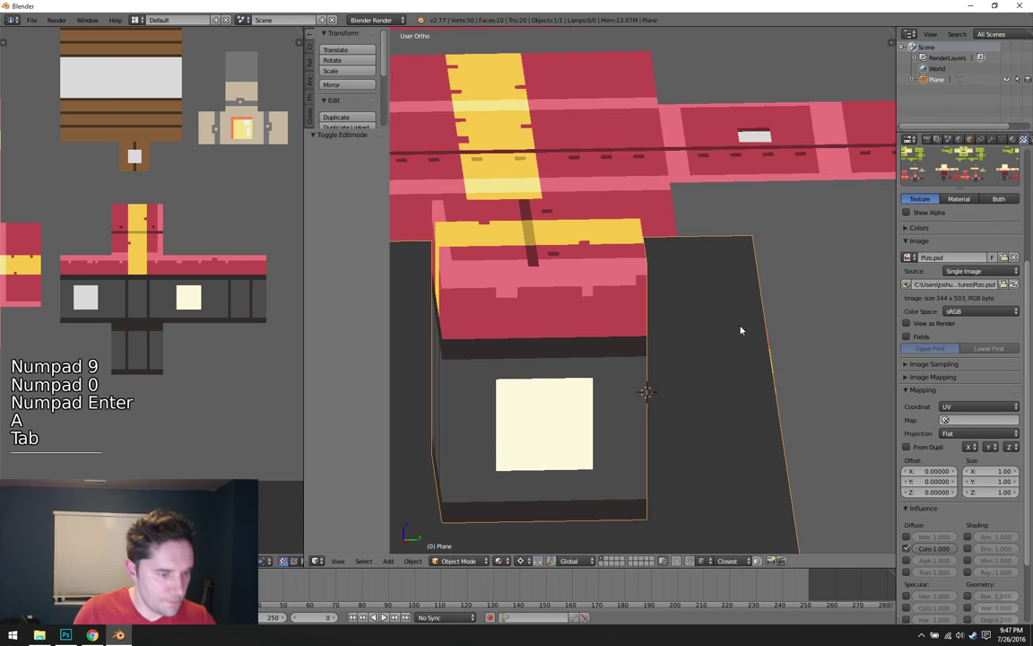
key(Tab)
- Remove the duplicate vertices from the whole foot box and deselect everything
shift+middle_drag(683, 341, 721, 263)
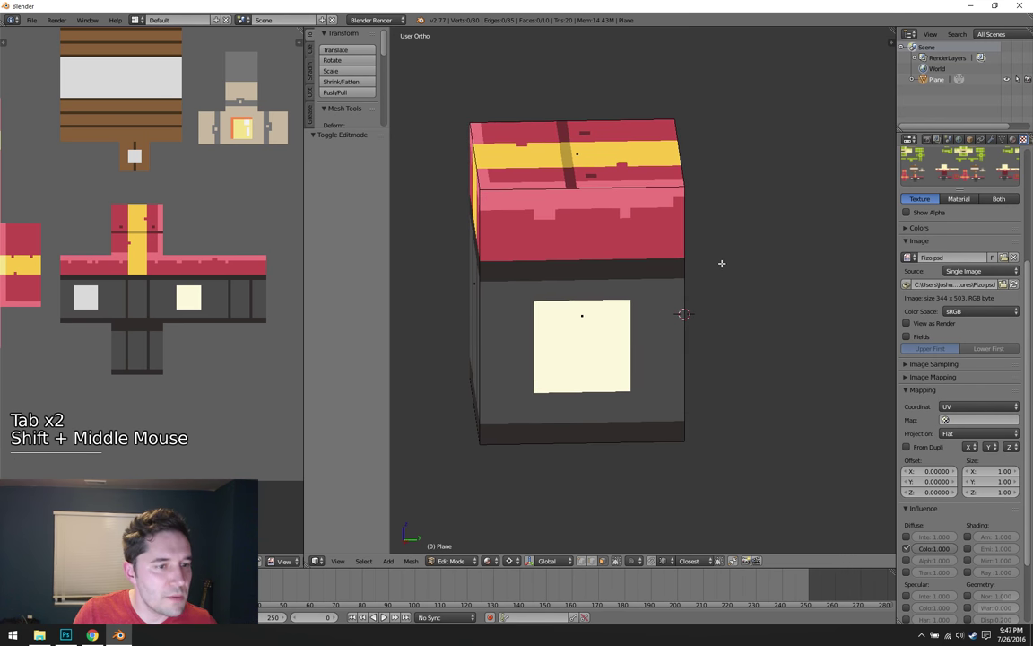
key(a)
key(w)
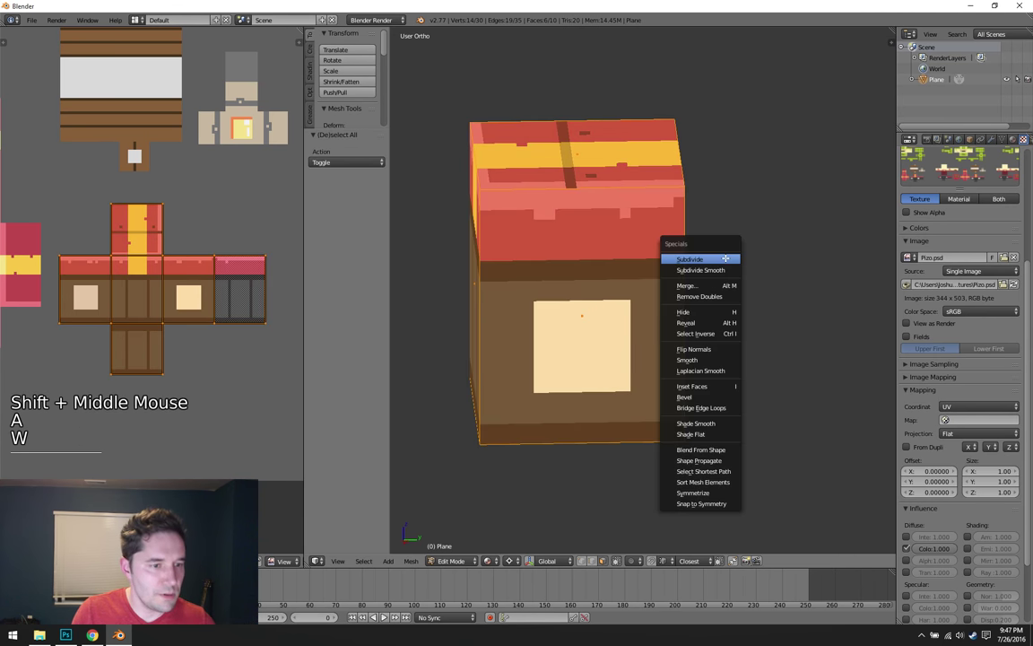
click(740, 296)
key(a)
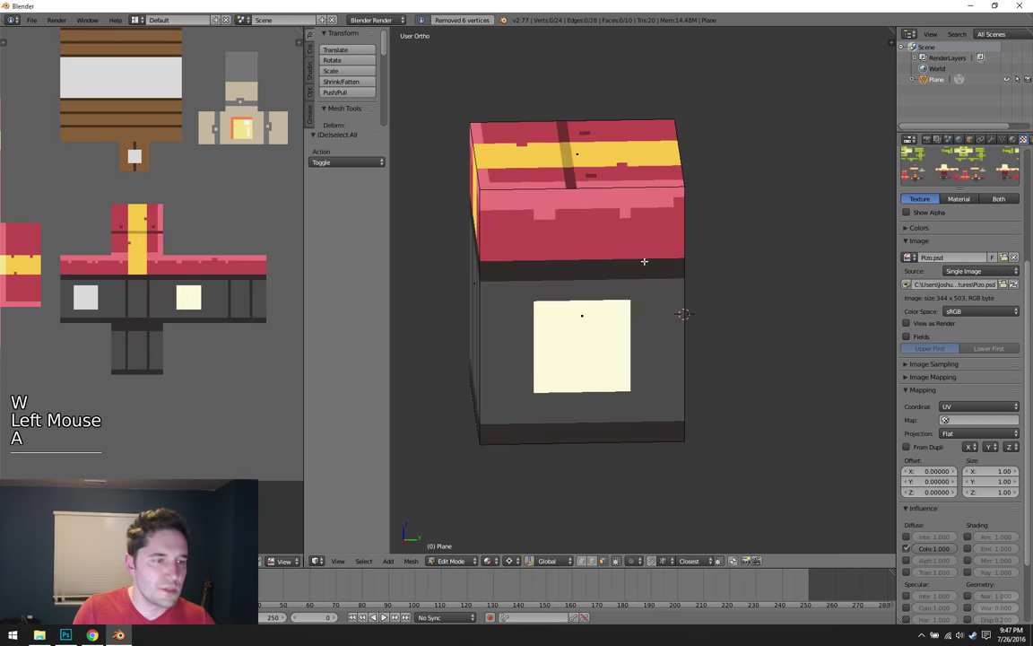
- Try moving the box's top face to test whether it is joined to the sides, cancelling the move and deselecting
right_click(570, 323)
right_click(579, 145)
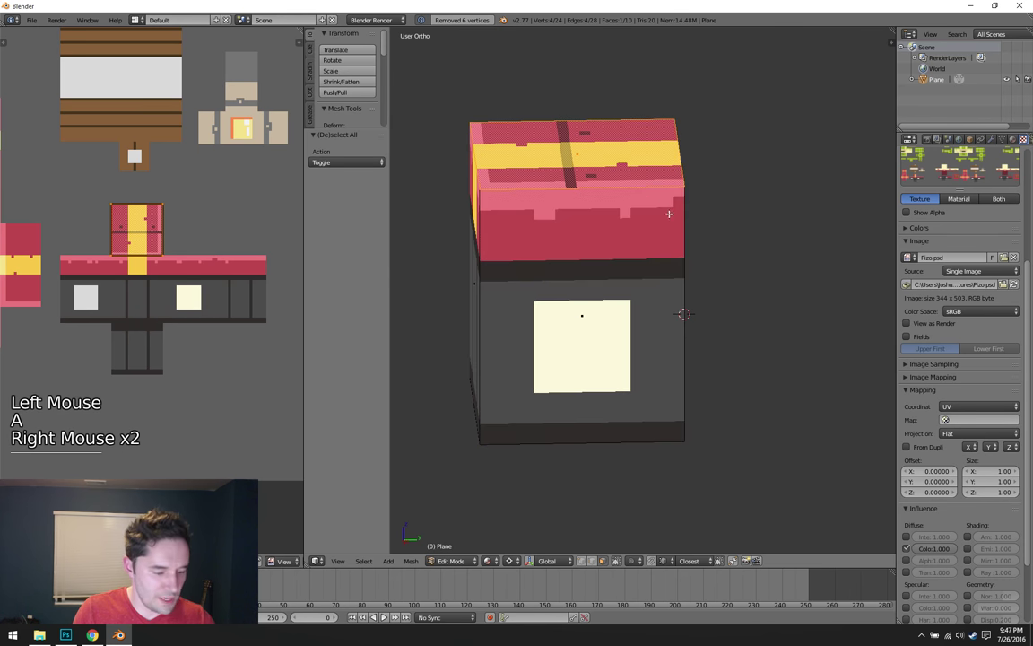
key(g)
right_click(752, 237)
key(a)
- Inspect the closed foot box from several sides to check its corners and texture alignment
alt+middle_drag(570, 281, 790, 287)
scroll(587, 285, down, 2)
middle_drag(766, 284, 788, 265)
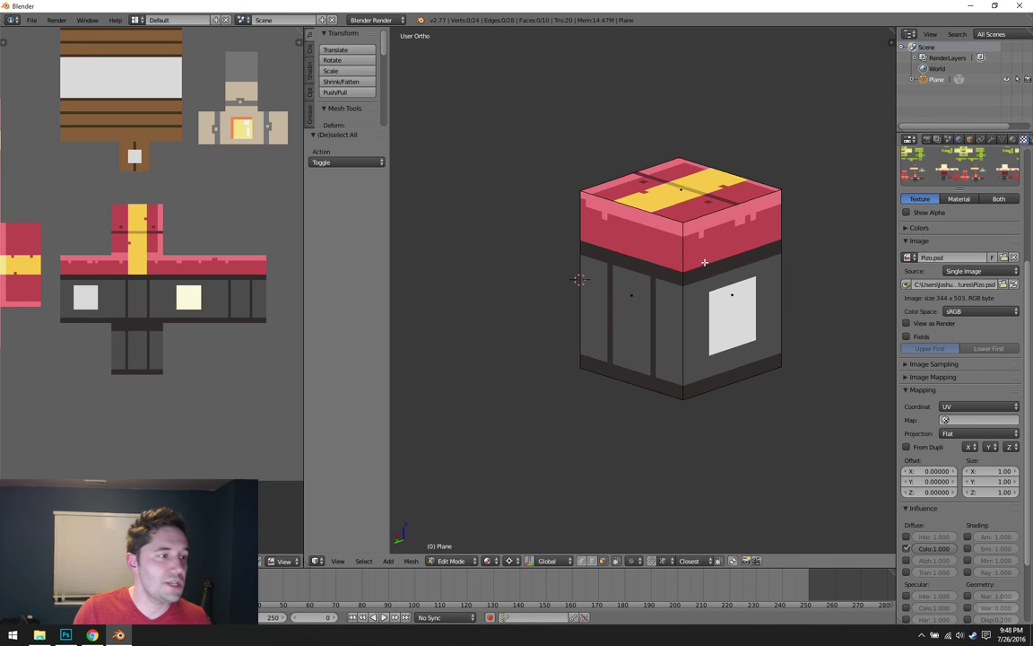
scroll(703, 262, down, 1)
scroll(704, 261, up, 2)
shift+middle_drag(704, 262, 629, 325)
scroll(581, 256, down, 3)
scroll(583, 258, up, 2)
shift+middle_drag(670, 359, 675, 303)
- Switch to Object Mode and examine the folded foot box alongside the remaining flat parts on the textured plane
key(Tab)
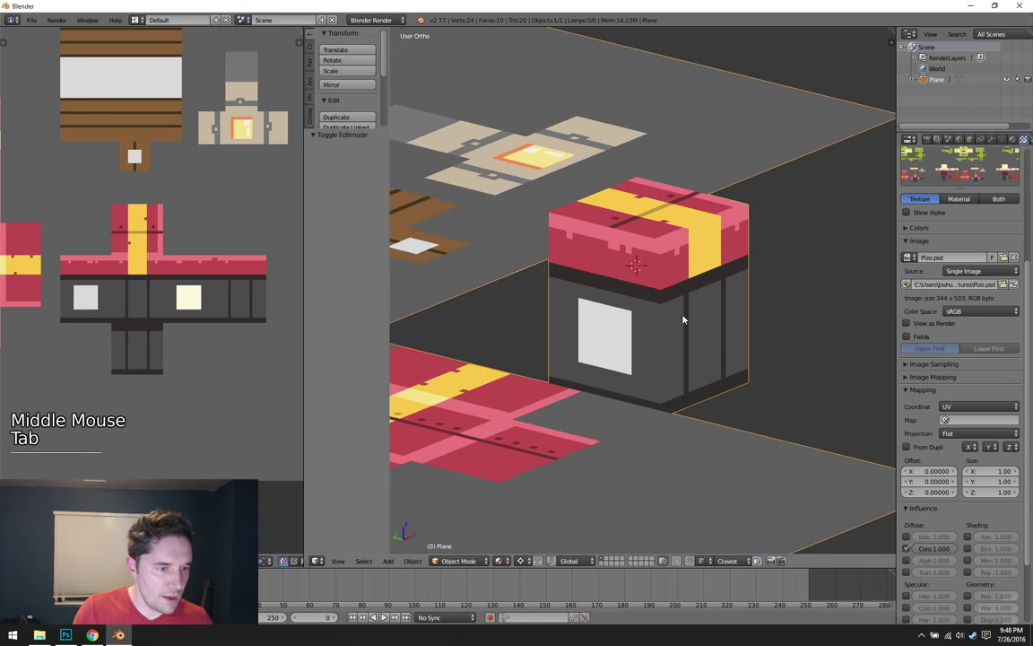
scroll(682, 319, down, 3)
alt+middle_click(728, 306)
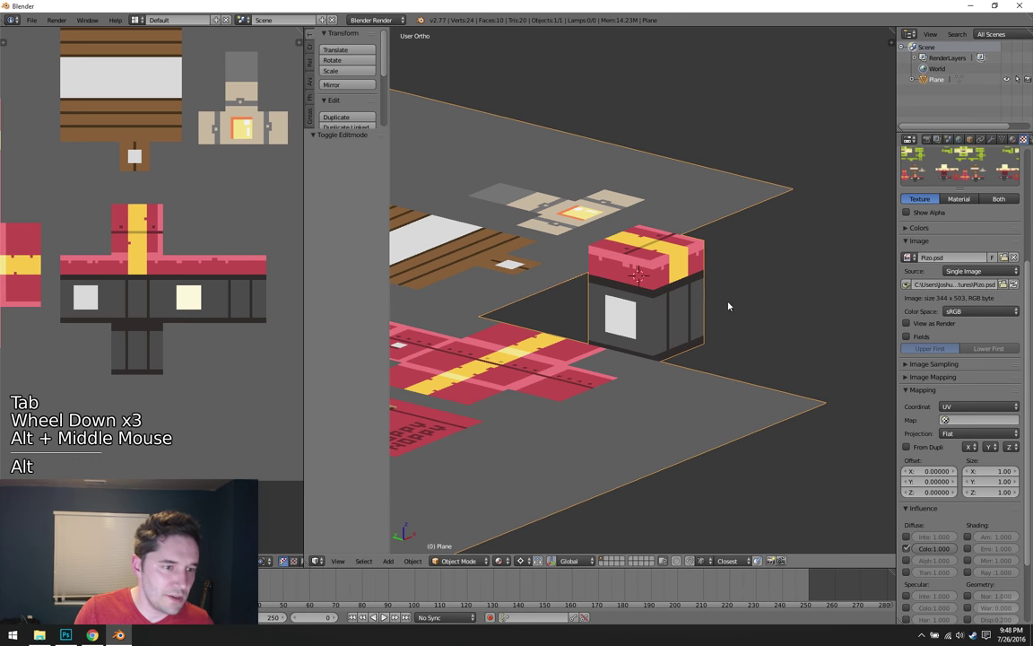
middle_drag(728, 304, 697, 321)
scroll(678, 350, down, 5)
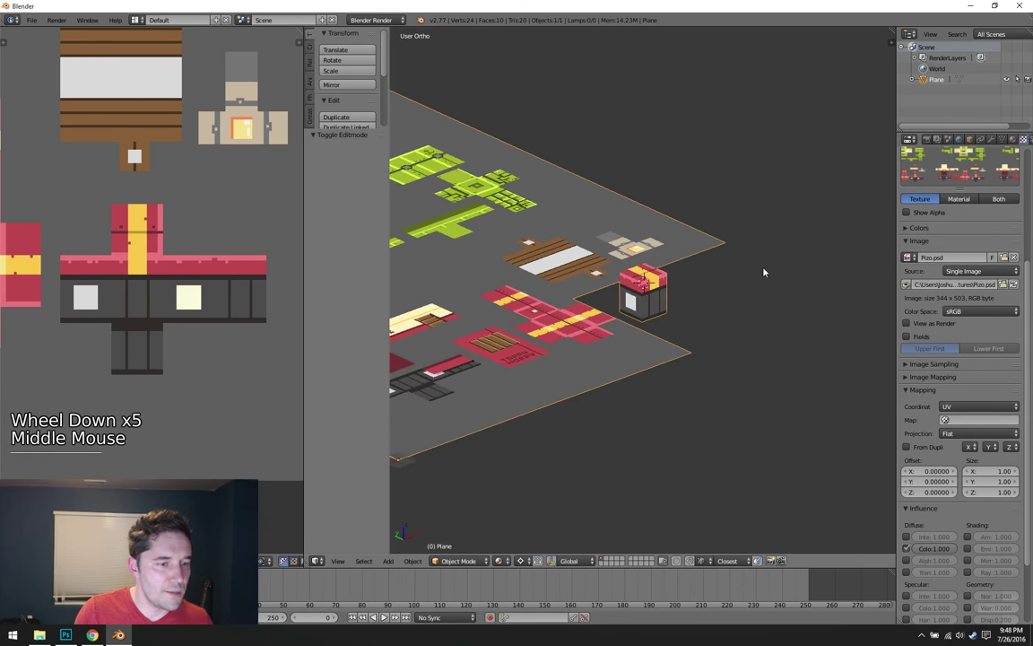
middle_drag(701, 293, 538, 262)
middle_drag(611, 298, 645, 299)
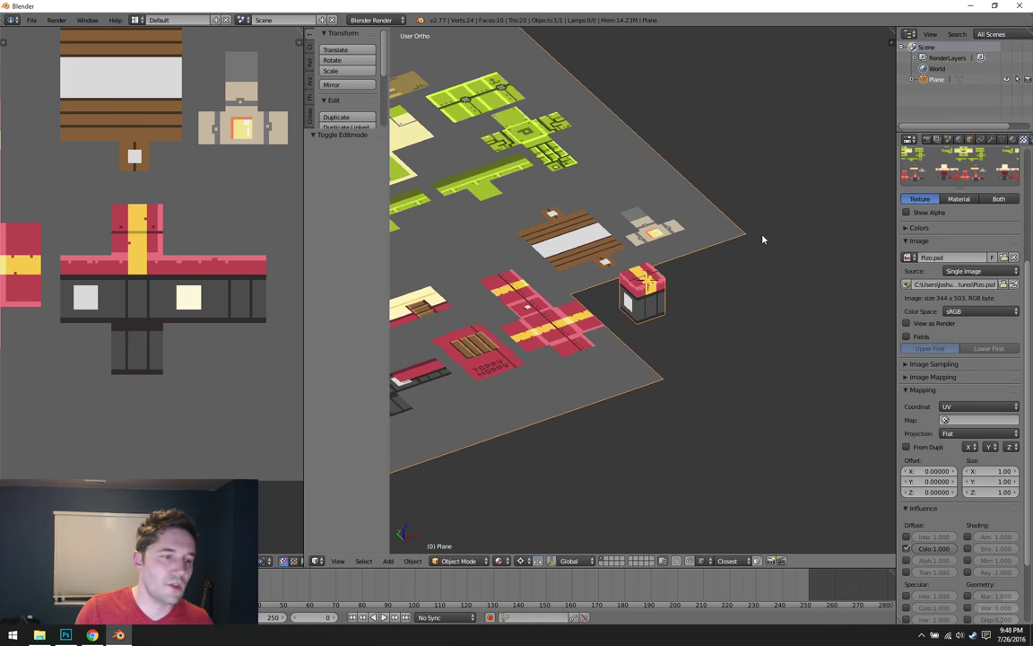
scroll(745, 265, down, 2)
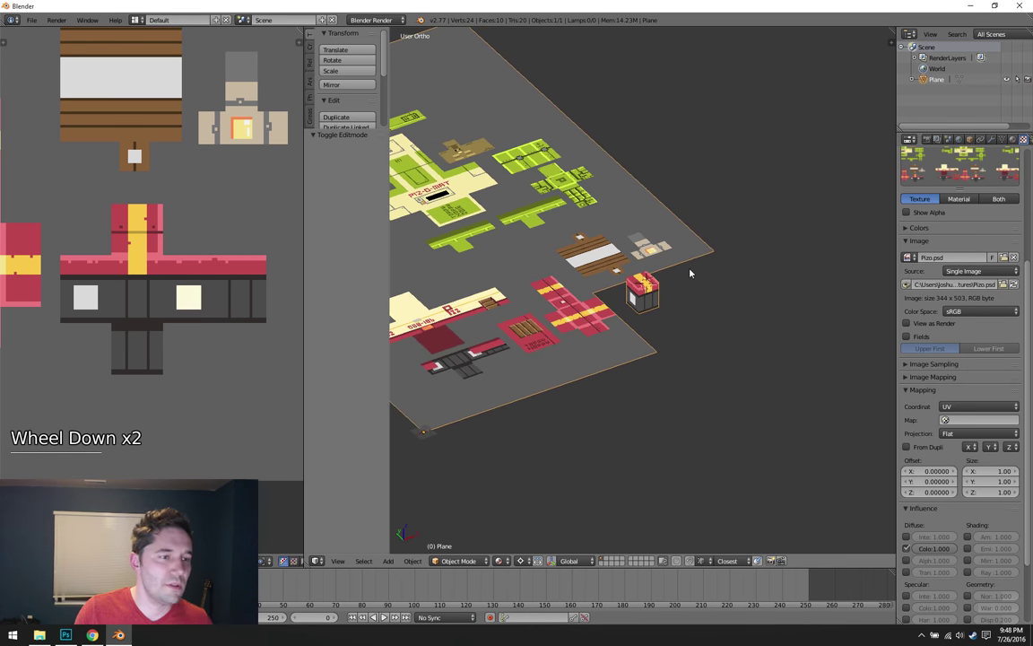
shift+middle_drag(620, 240, 659, 262)
shift+middle_drag(671, 269, 707, 290)
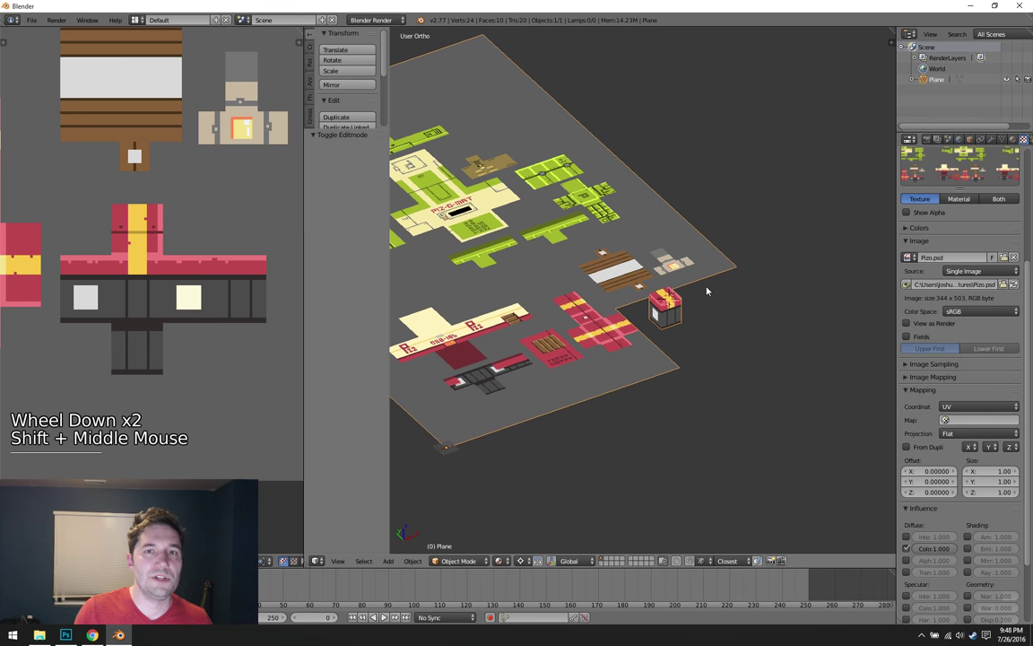